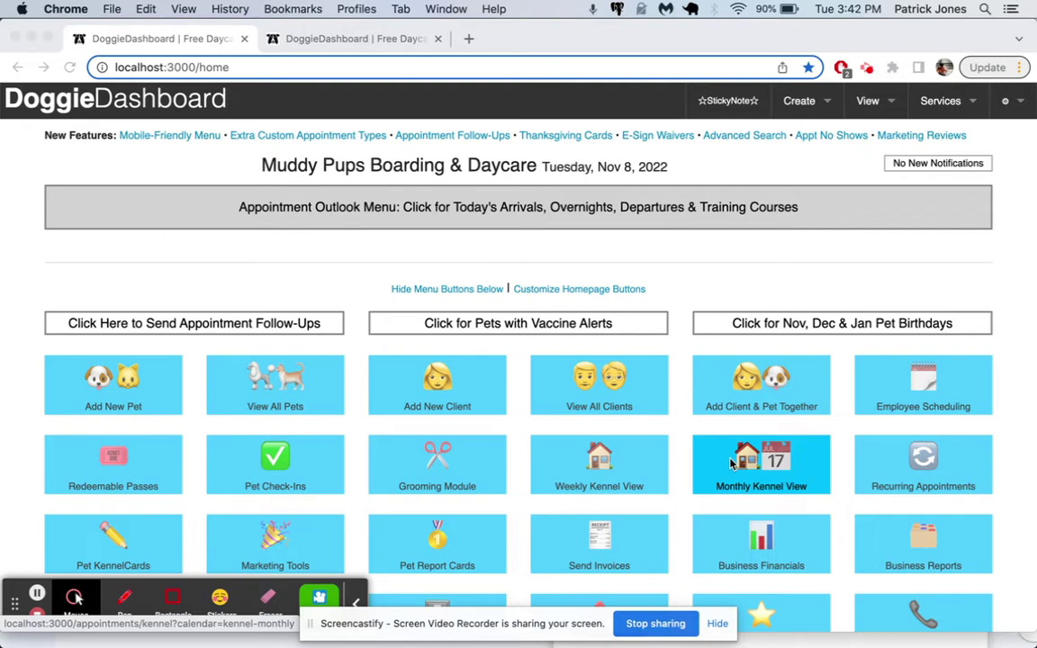
- Open the New Client Registration Form from the Services menu
scroll(675, 346, down, 15)
scroll(750, 380, down, 15)
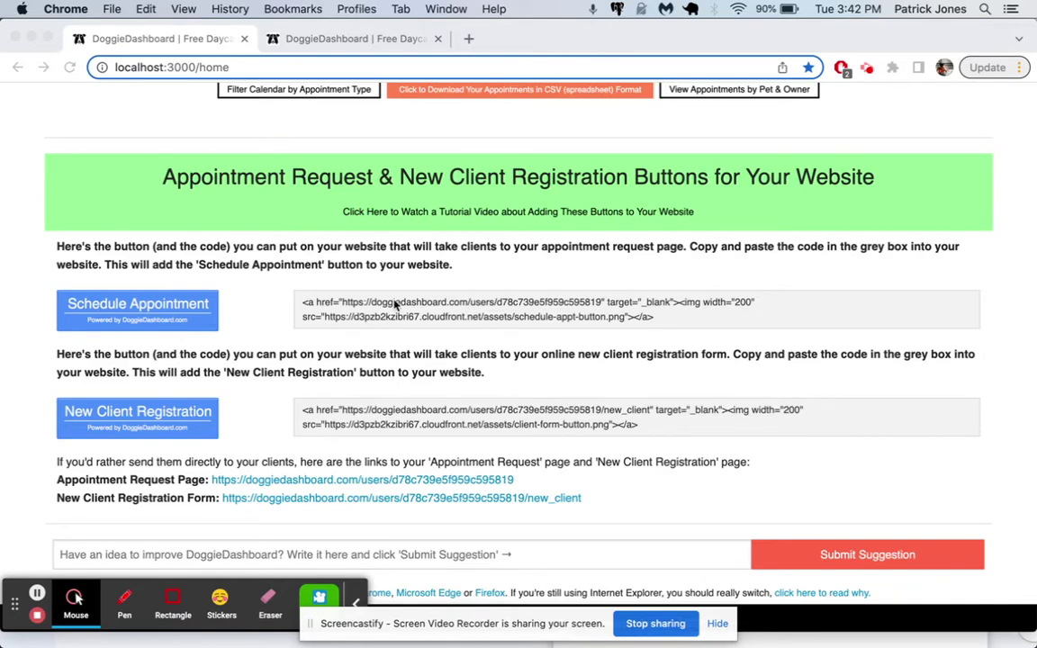
scroll(394, 305, up, 20)
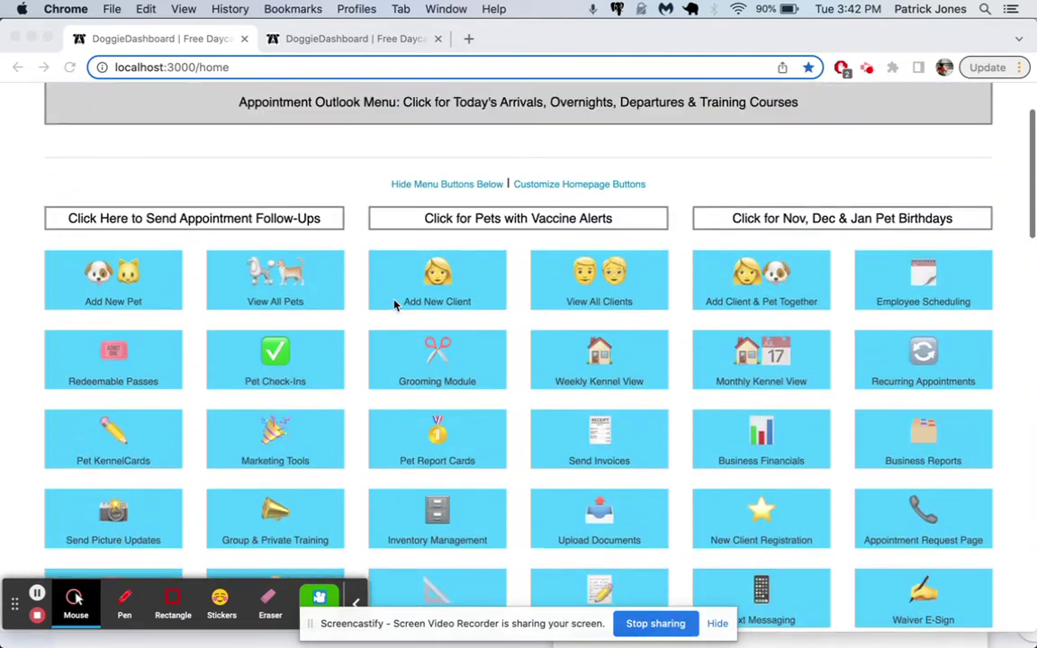
scroll(394, 305, up, 3)
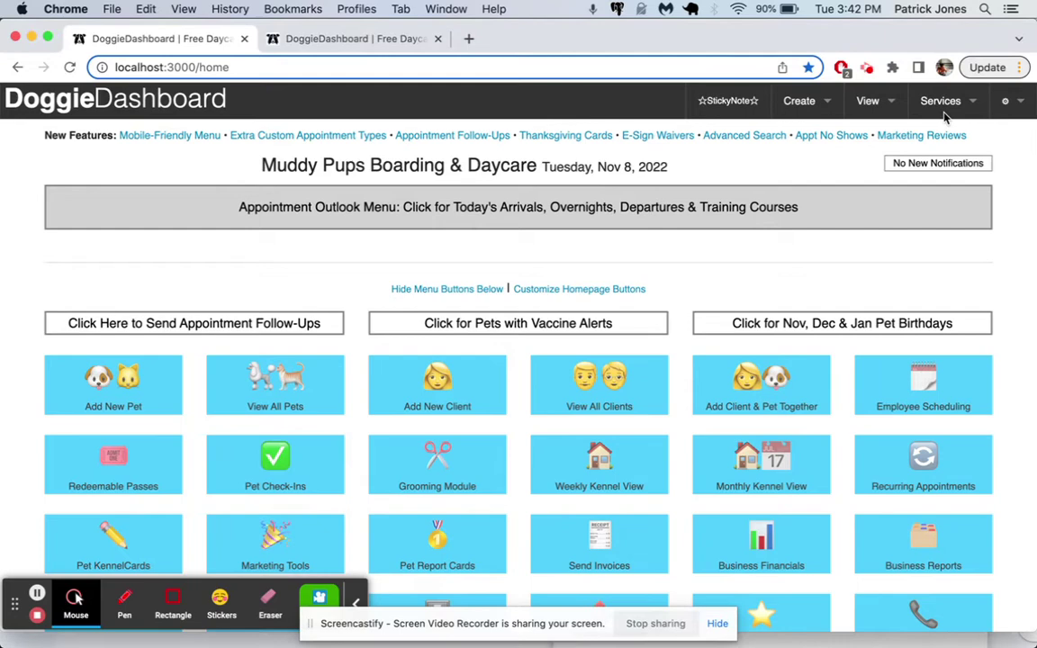
click(941, 107)
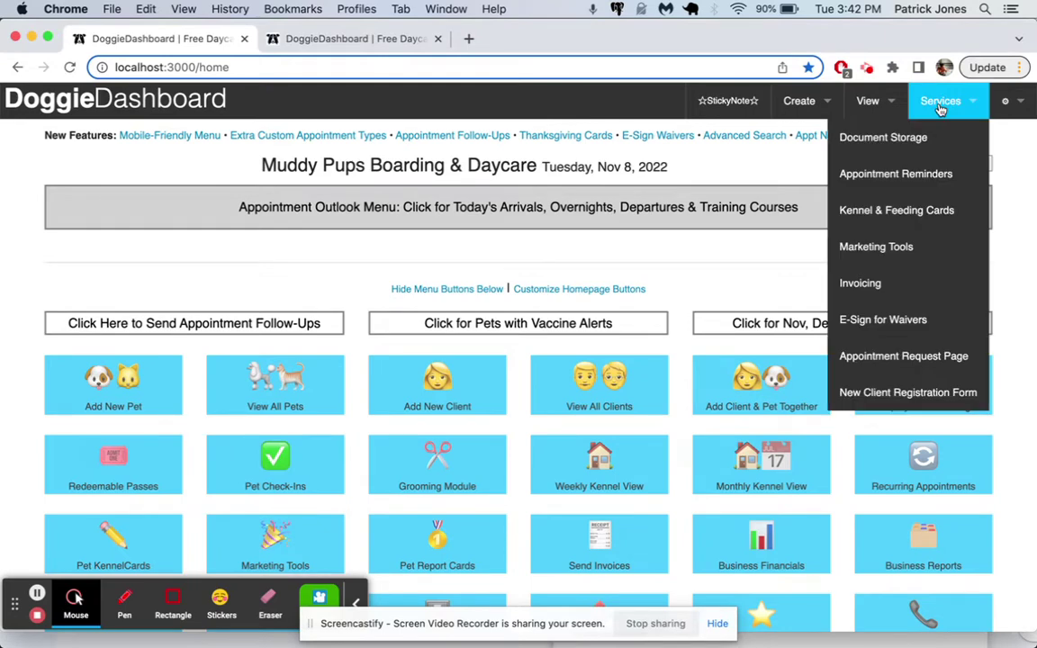
click(922, 393)
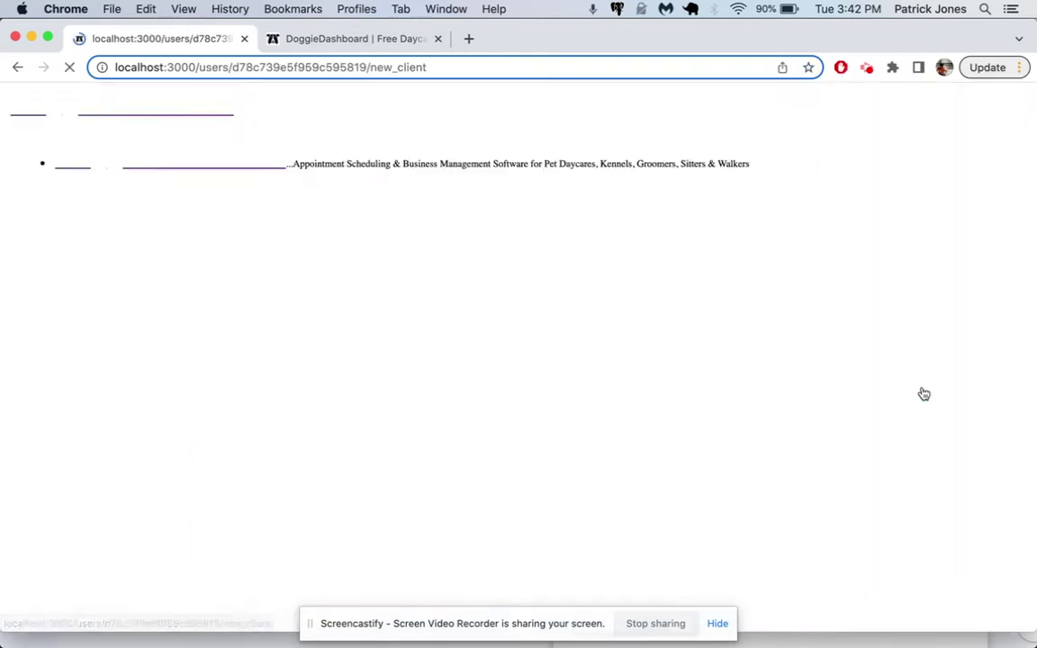
- Scroll through the form, select its web address, and go back to the dashboard home page
scroll(449, 345, down, 1)
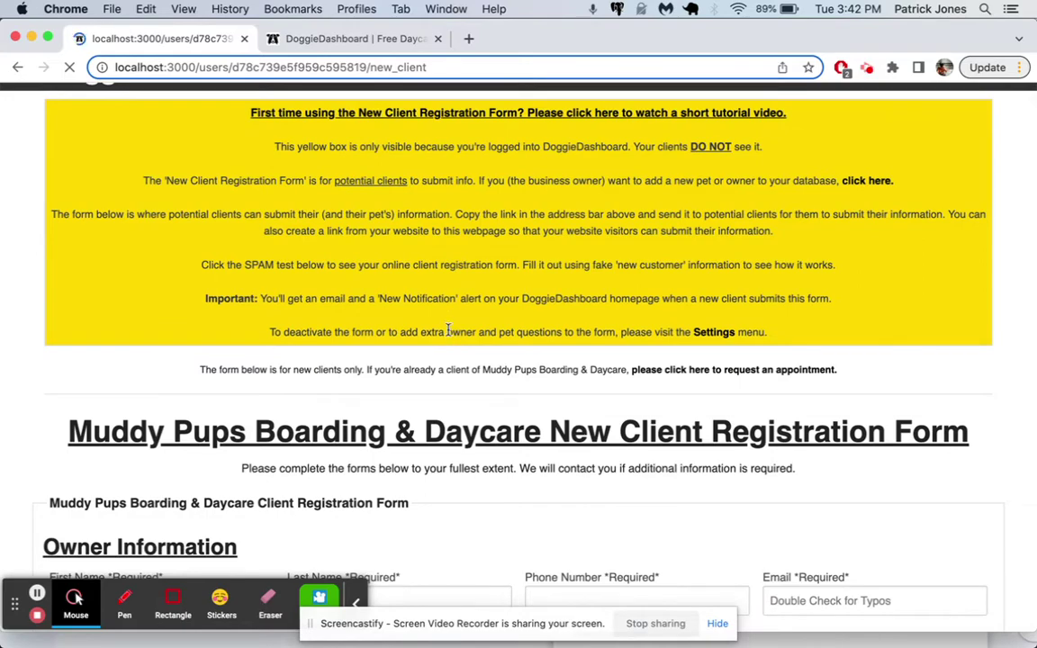
scroll(448, 333, down, 5)
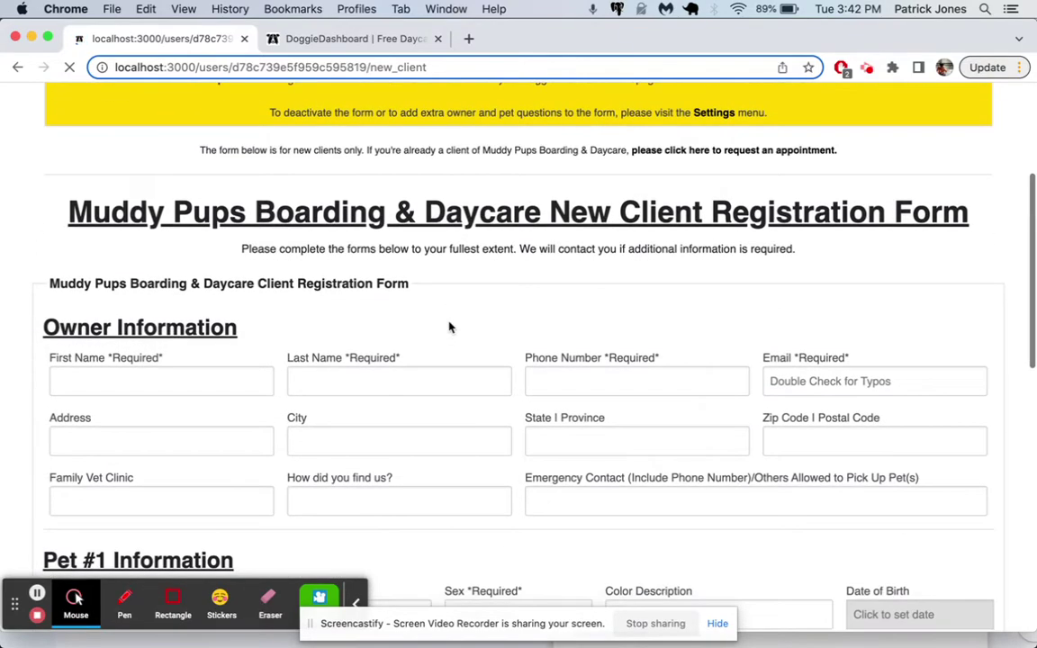
scroll(451, 327, down, 1)
scroll(450, 327, up, 7)
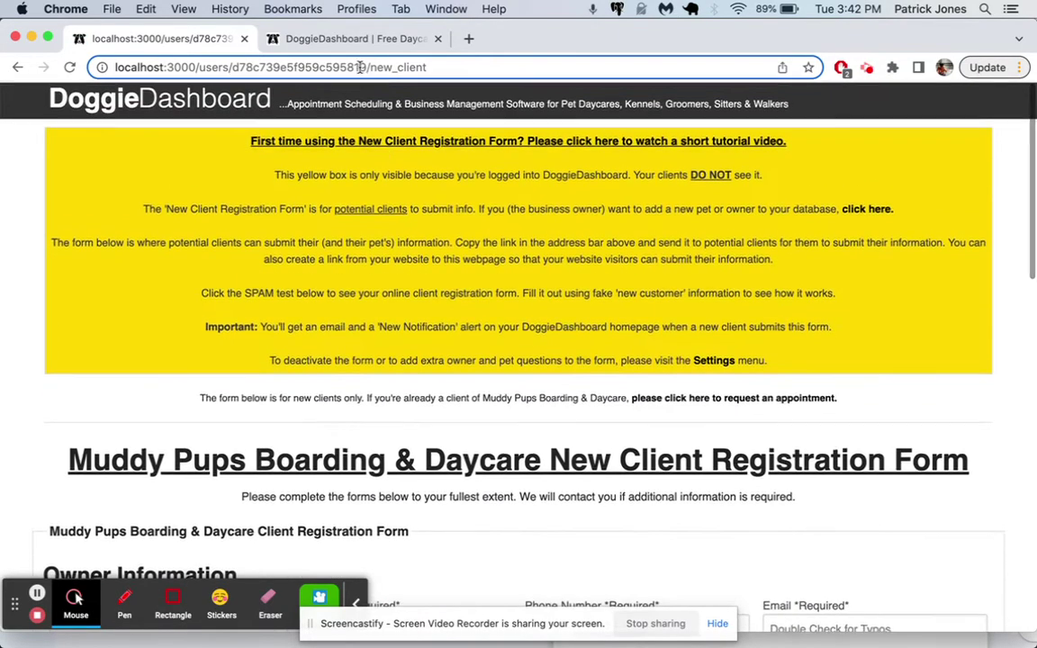
click(316, 67)
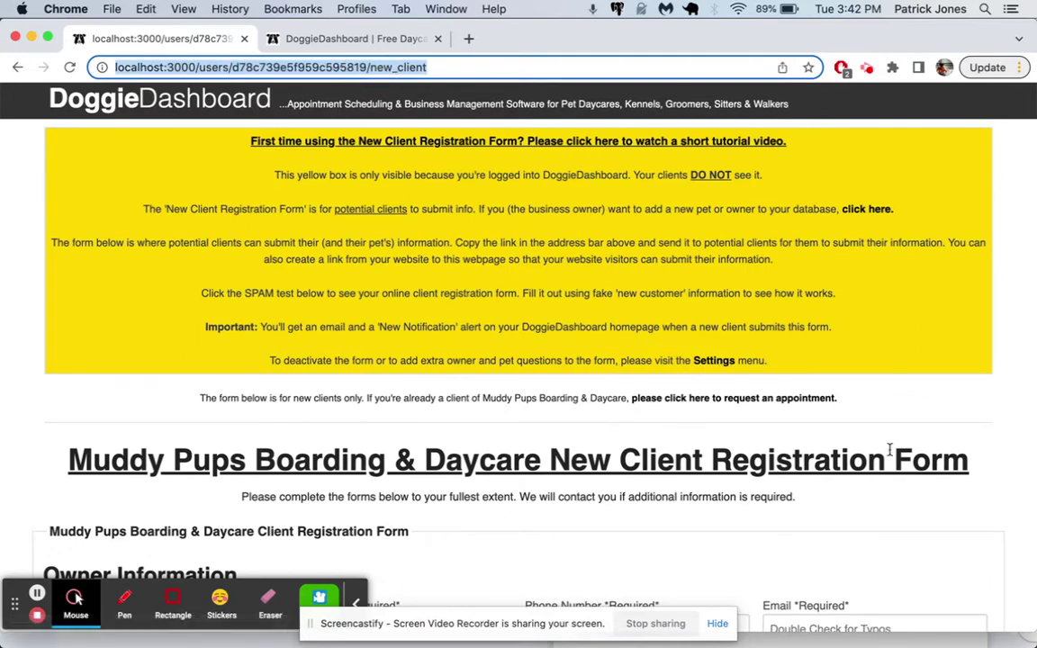
click(346, 279)
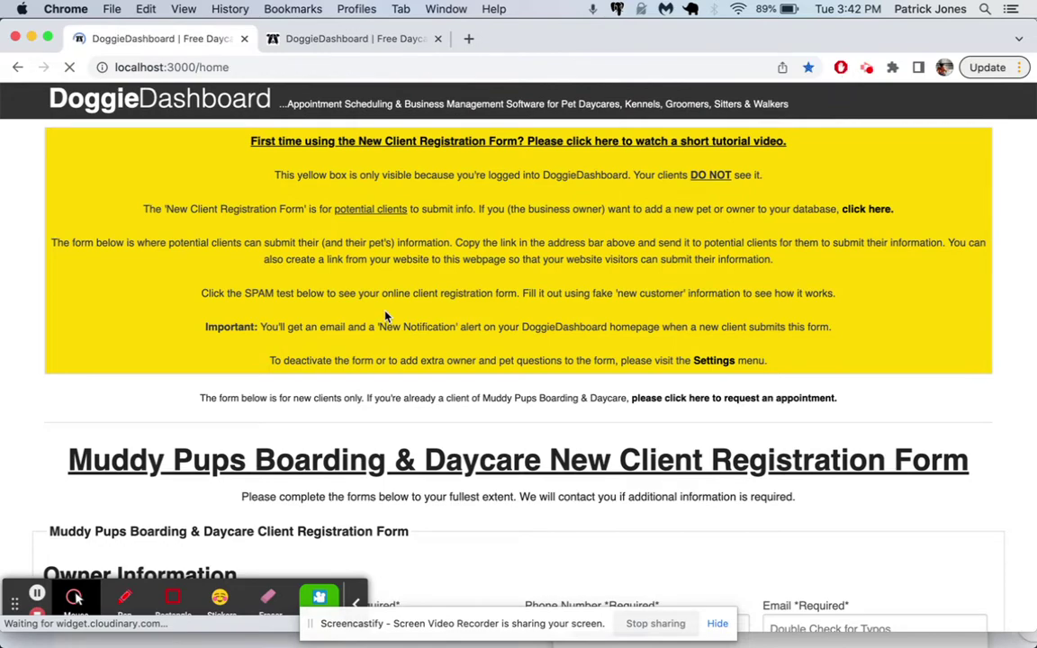
- Select the registration button's embed code and open the form as a visitor, down to Owner Information
scroll(386, 317, down, 15)
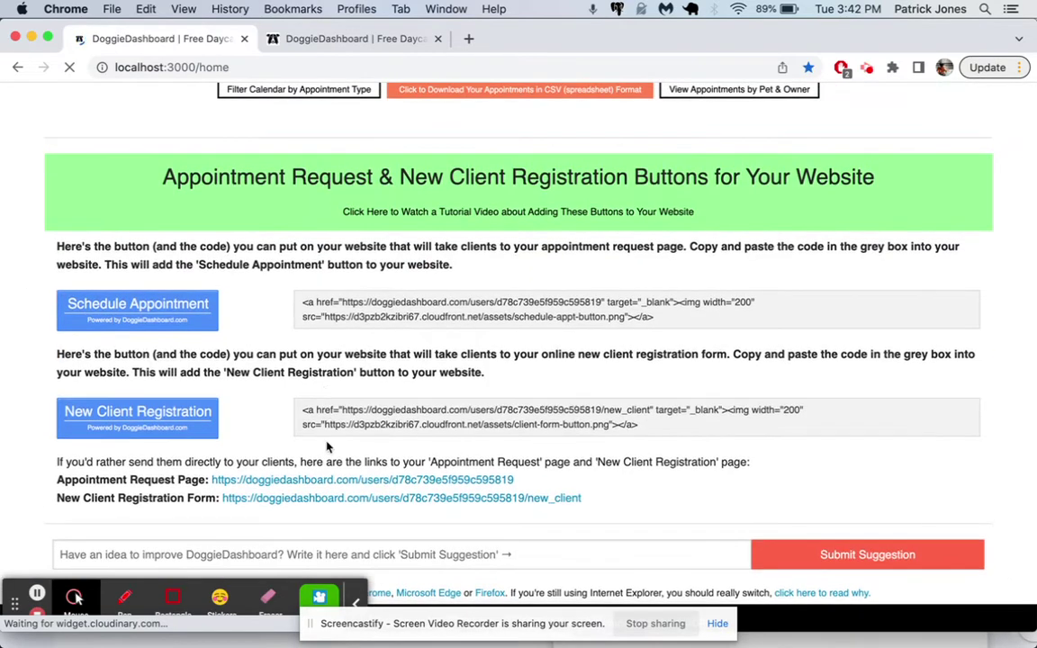
drag(301, 411, 640, 425)
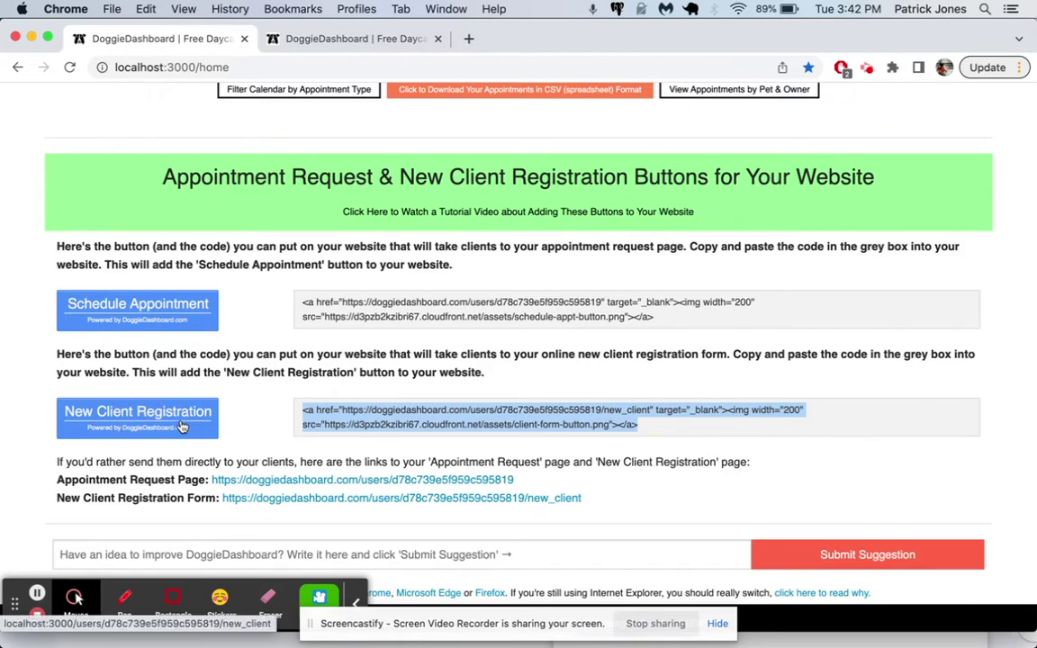
click(182, 427)
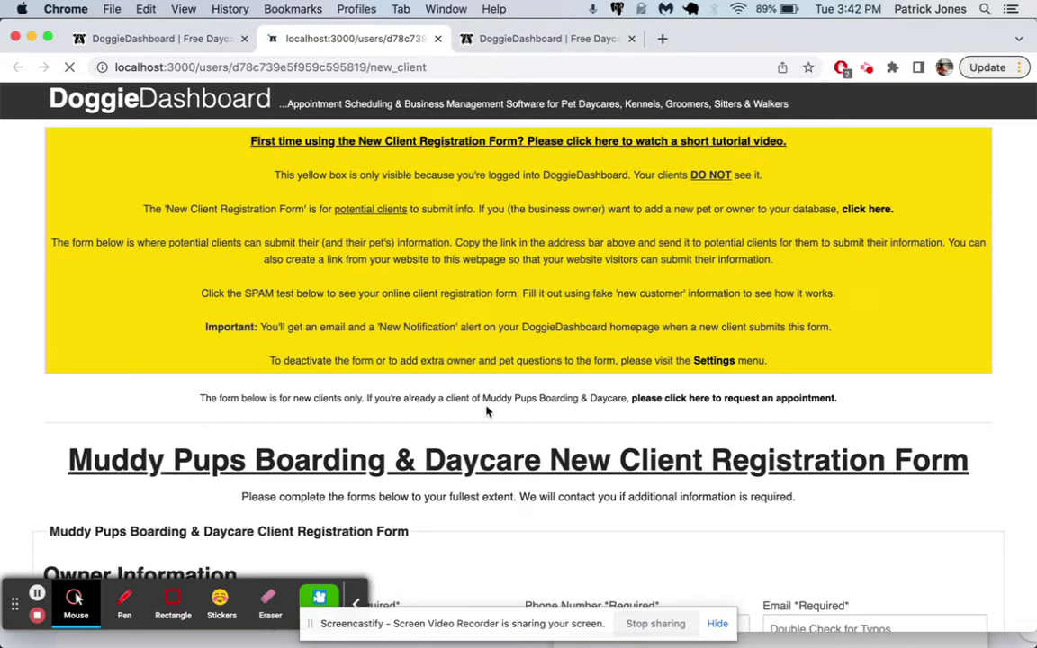
scroll(487, 405, down, 5)
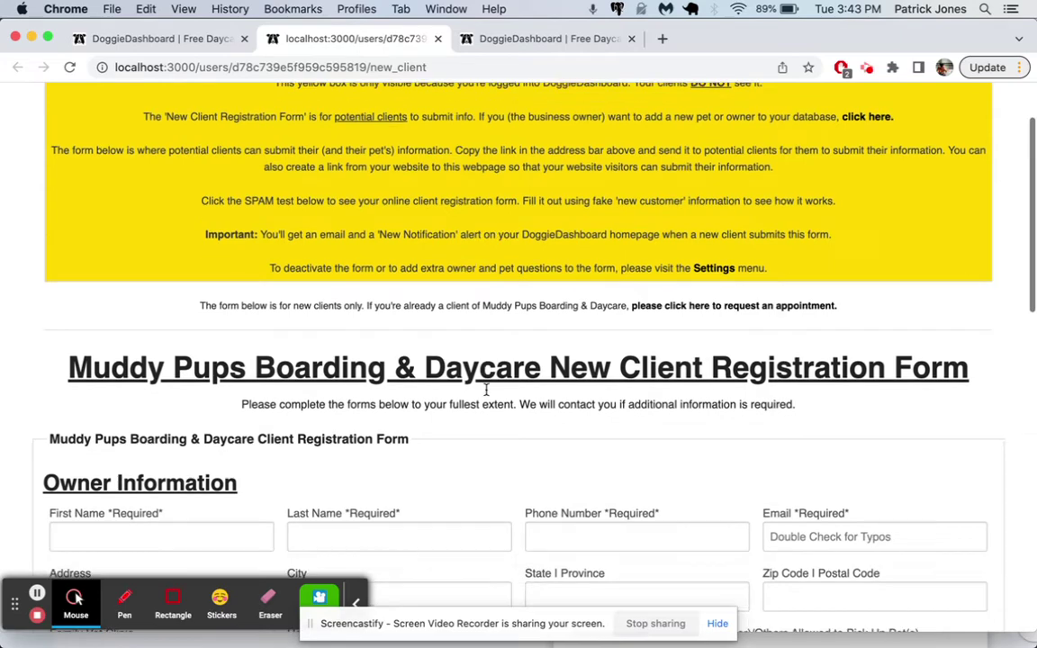
scroll(486, 389, down, 3)
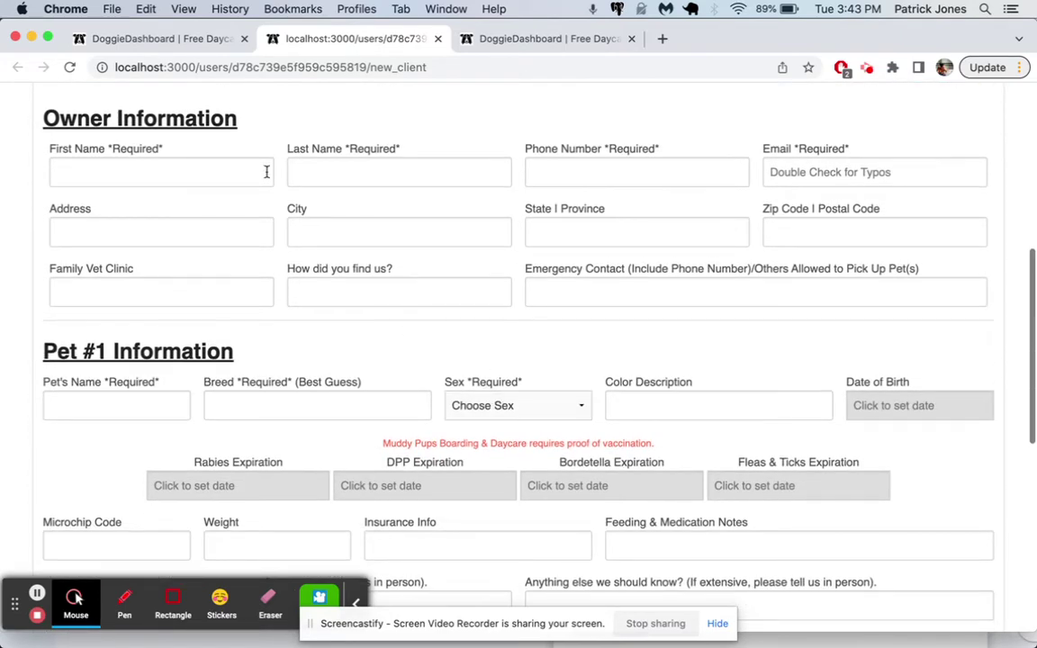
scroll(512, 298, down, 4)
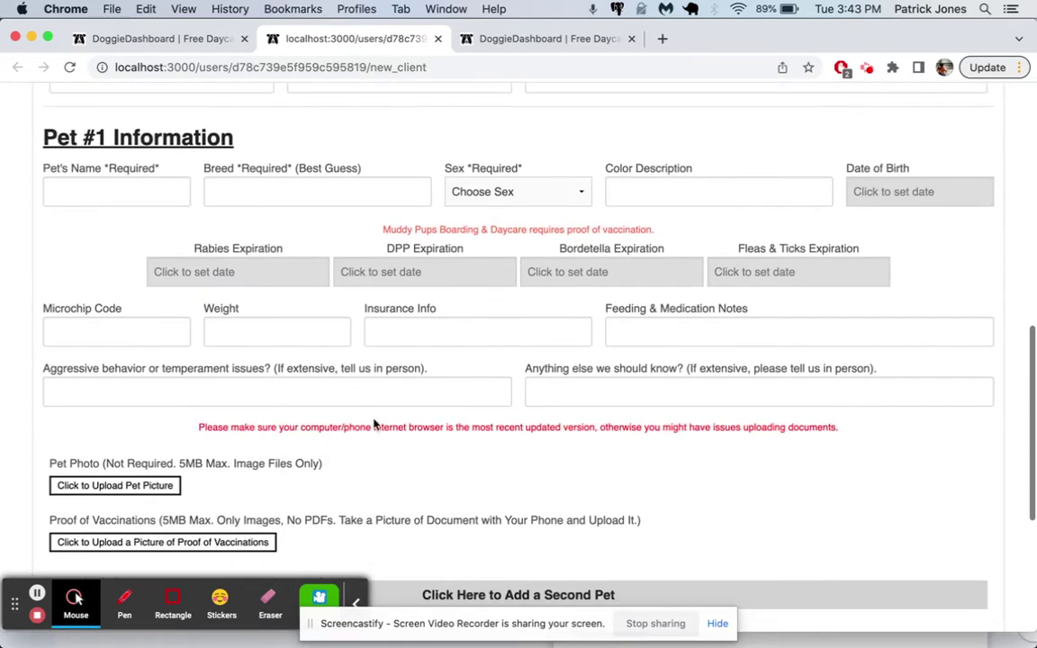
scroll(514, 296, down, 6)
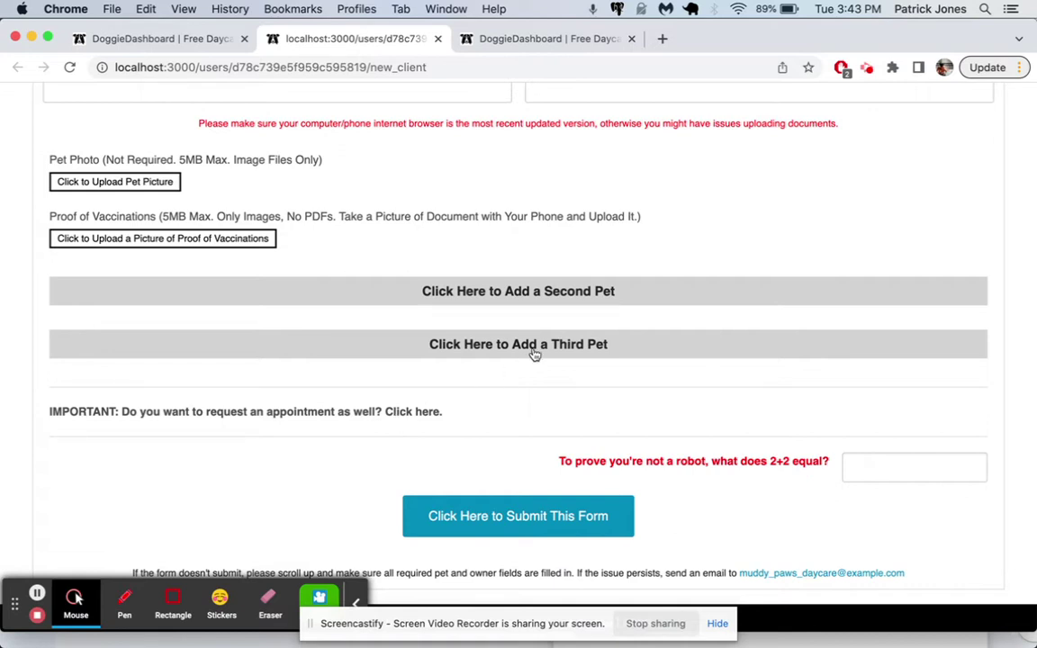
scroll(535, 352, up, 15)
scroll(536, 352, down, 3)
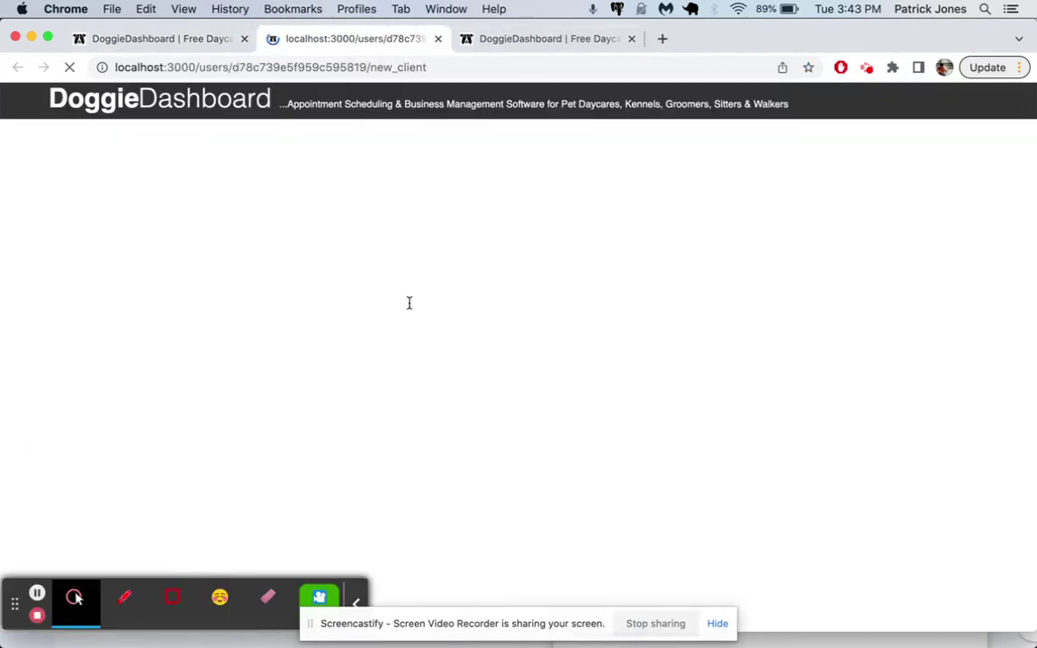
scroll(384, 408, down, 10)
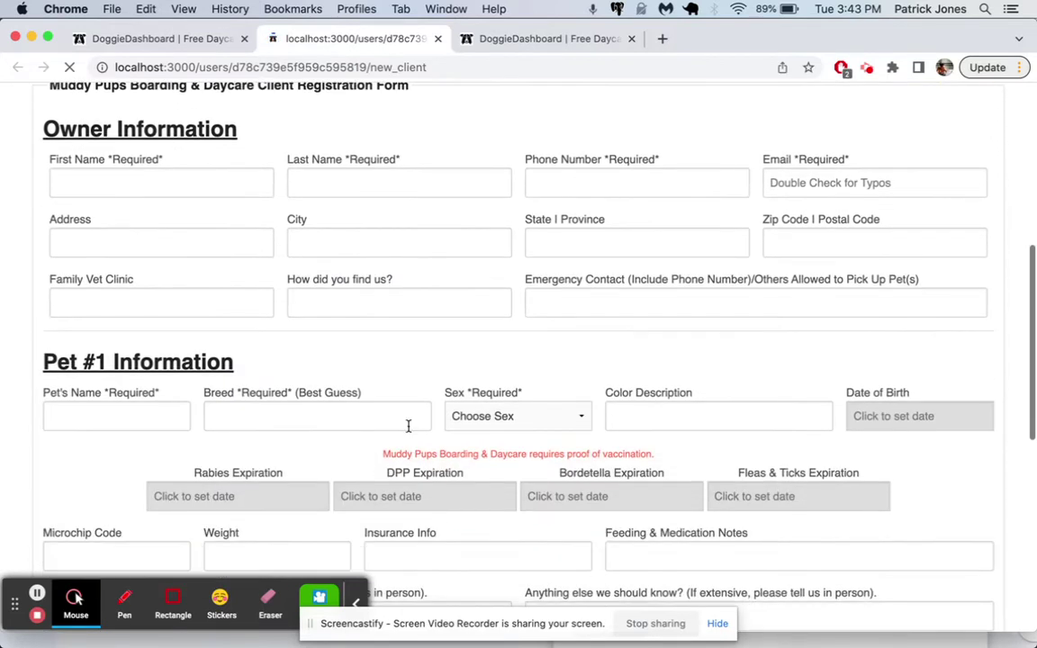
- Enter the owner's first and last name, phone number and e-mail address
click(192, 179)
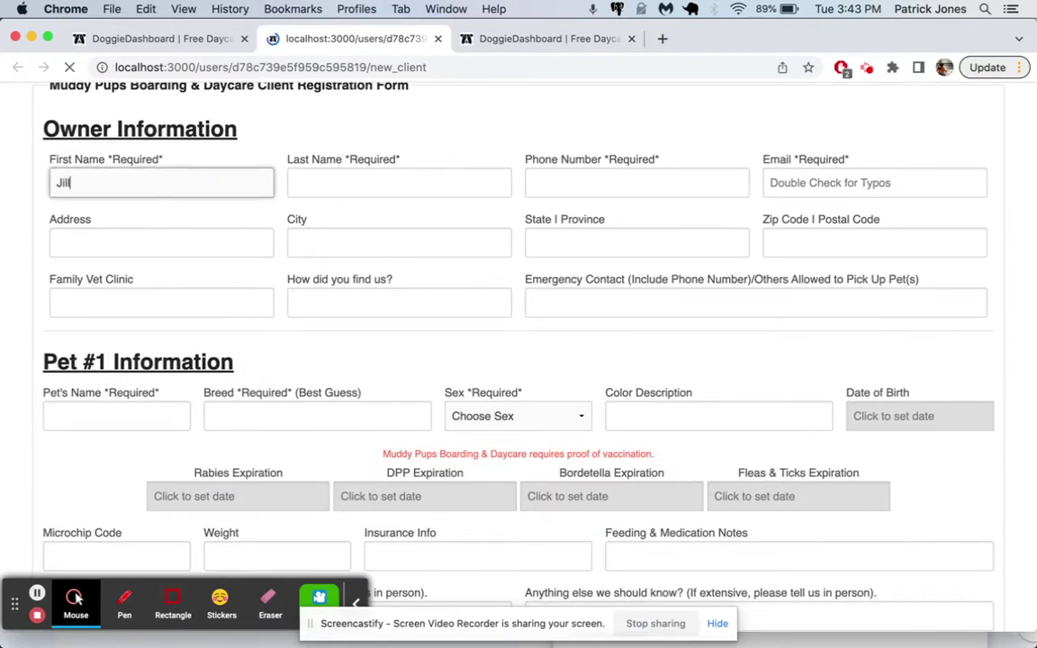
click(399, 182)
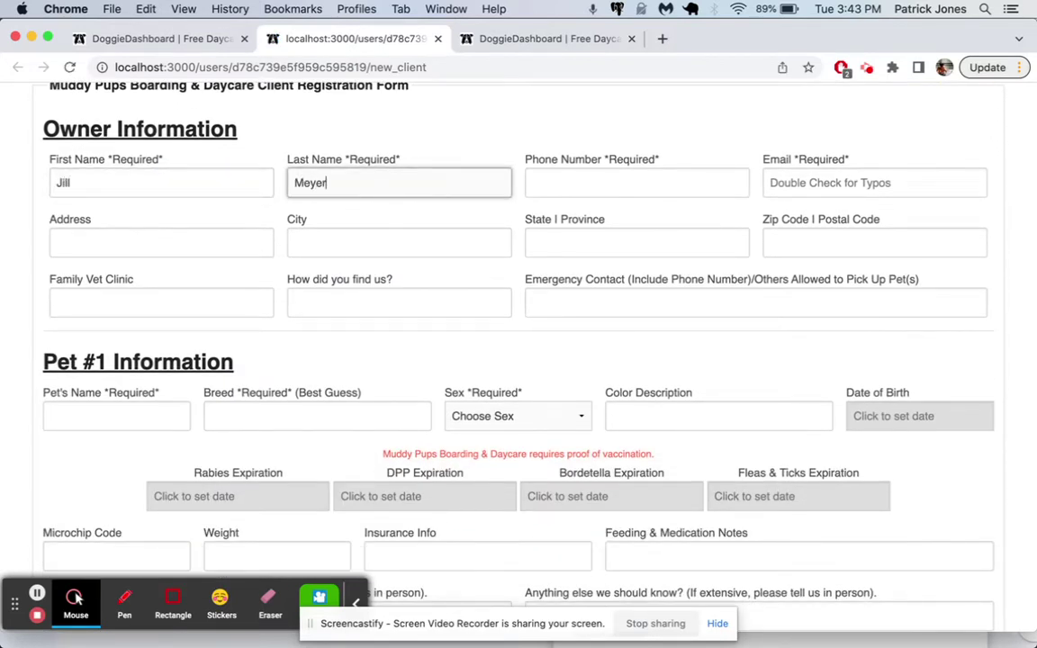
key(Tab)
text(555)
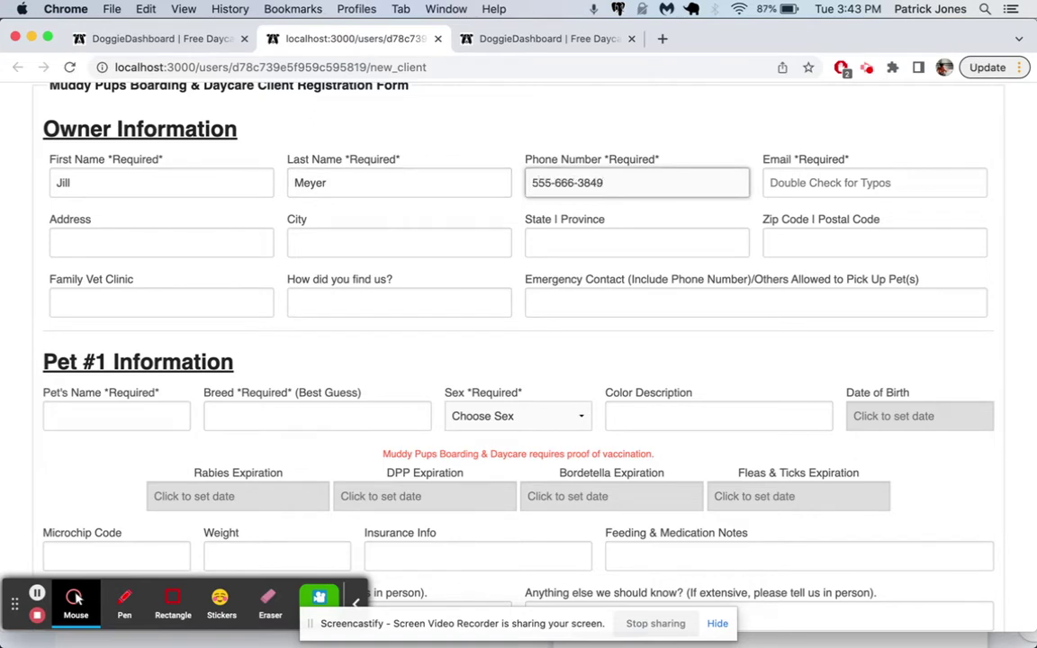
click(810, 182)
text(jill_meye@)
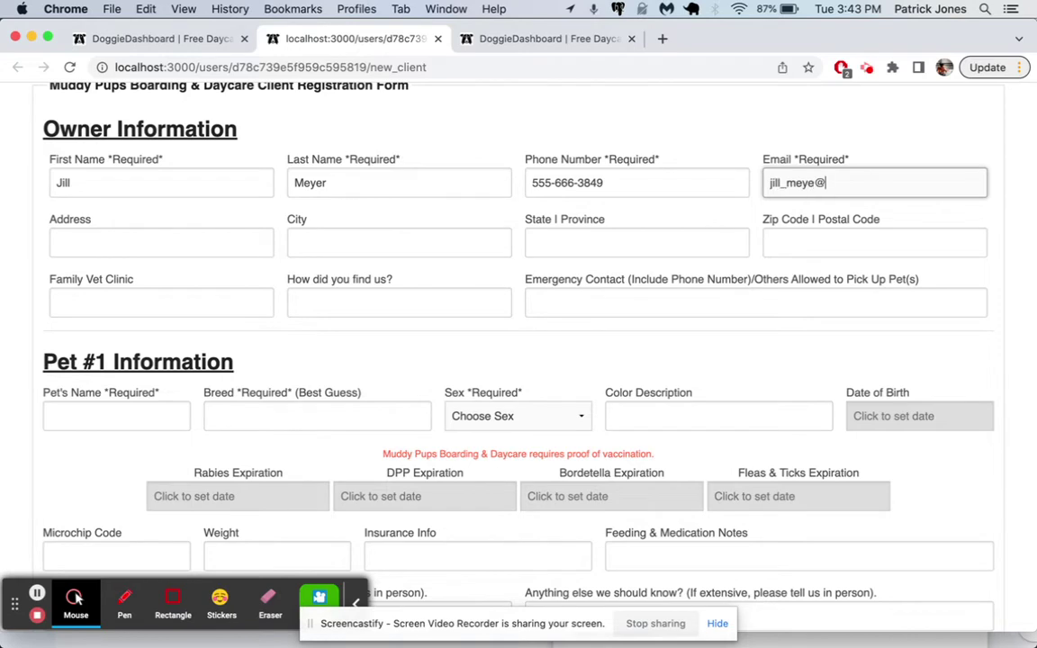
key(BackSpace)
text(r@example.com)
- Fill in the owner's street address, city, state and zip code
click(230, 243)
text(555 Dog Street)
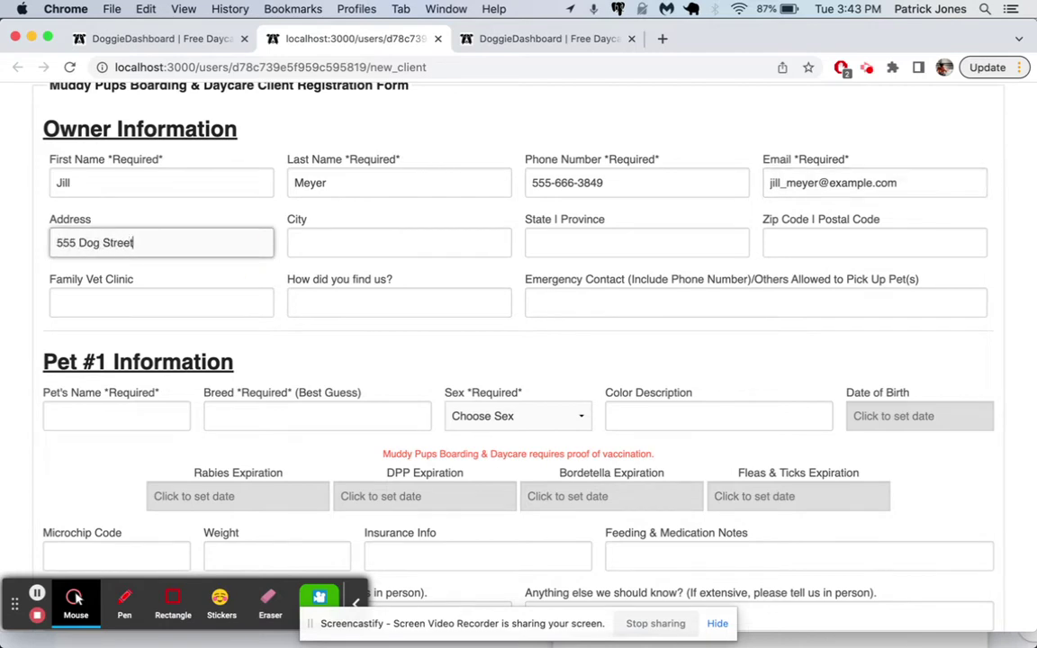
click(399, 243)
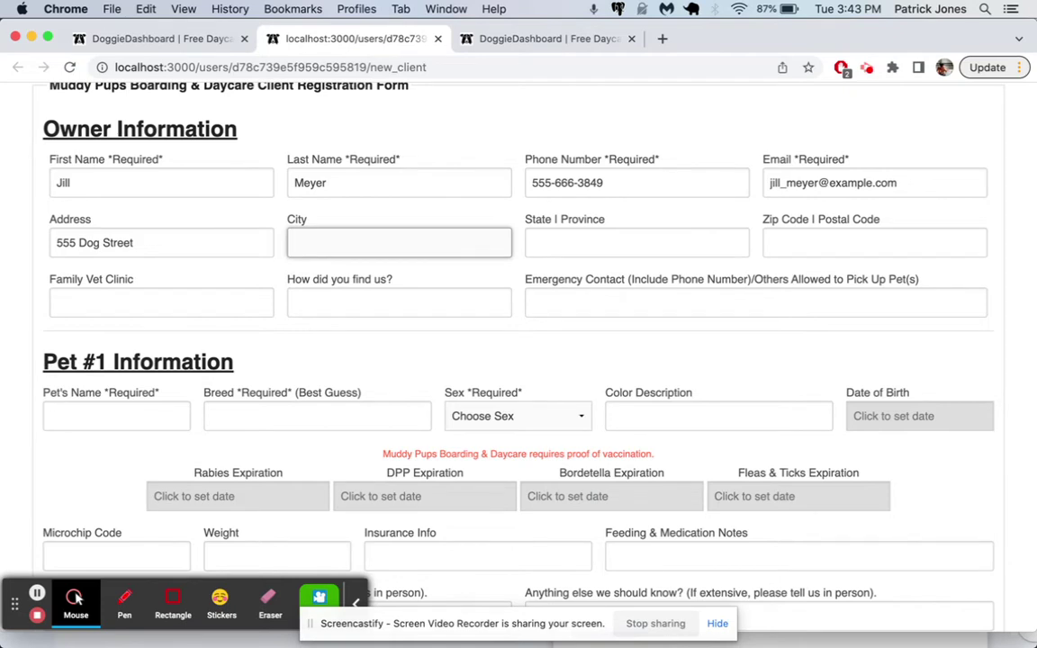
text(Chicago)
key(Tab)
text(IL)
click(828, 240)
text(23464)
- Enter Pet #1 as Luna, a Brindle Spayed Female Beagle
scroll(630, 306, down, 5)
click(155, 260)
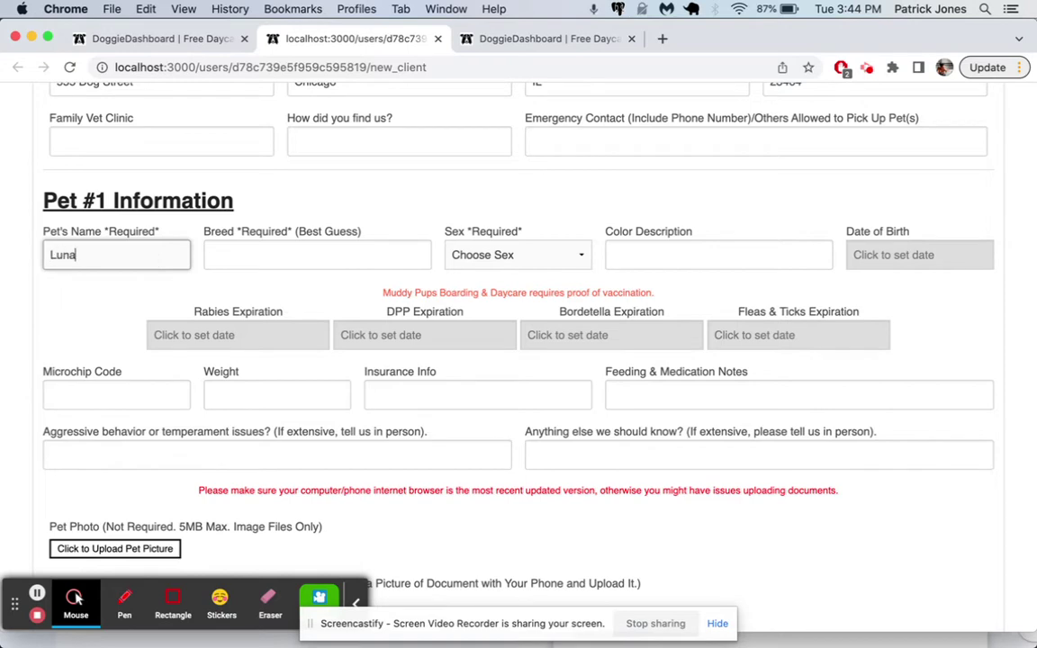
key(Tab)
text(Beagl)
click(514, 255)
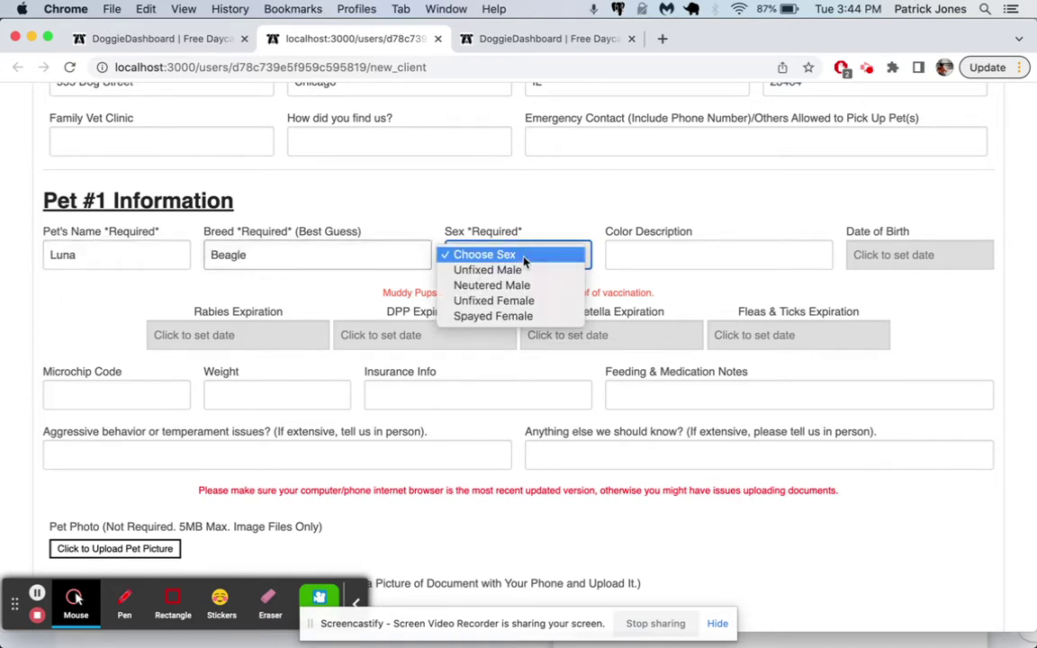
click(540, 315)
click(632, 263)
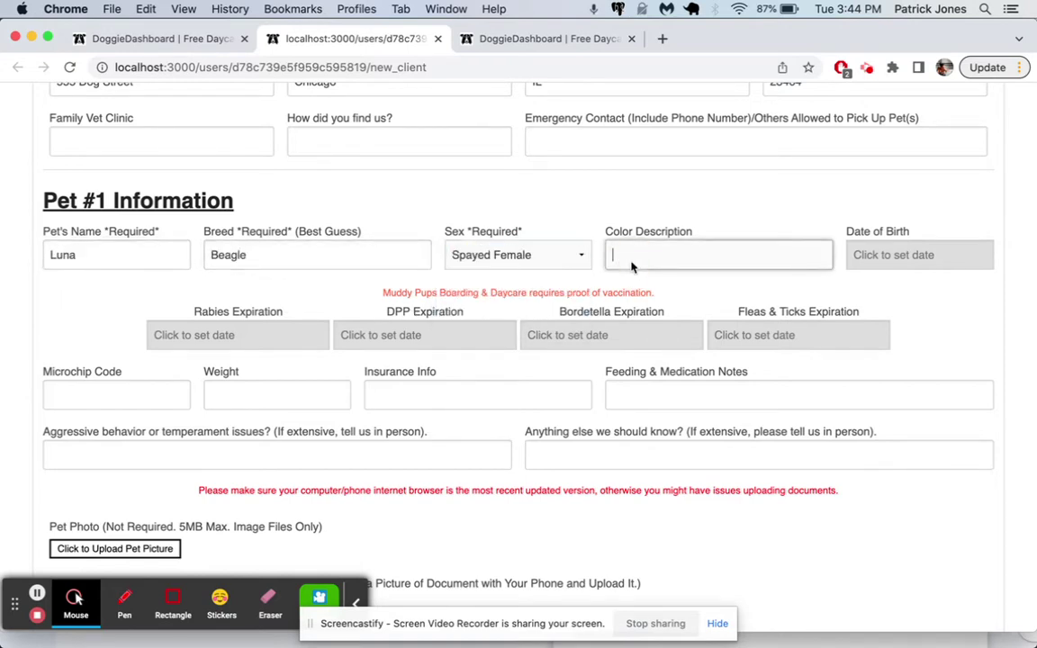
text(Brindle)
- Highlight the four vaccination expiration fields, then switch back to the dashboard home tab
double_click(217, 311)
drag(286, 313, 896, 317)
click(893, 306)
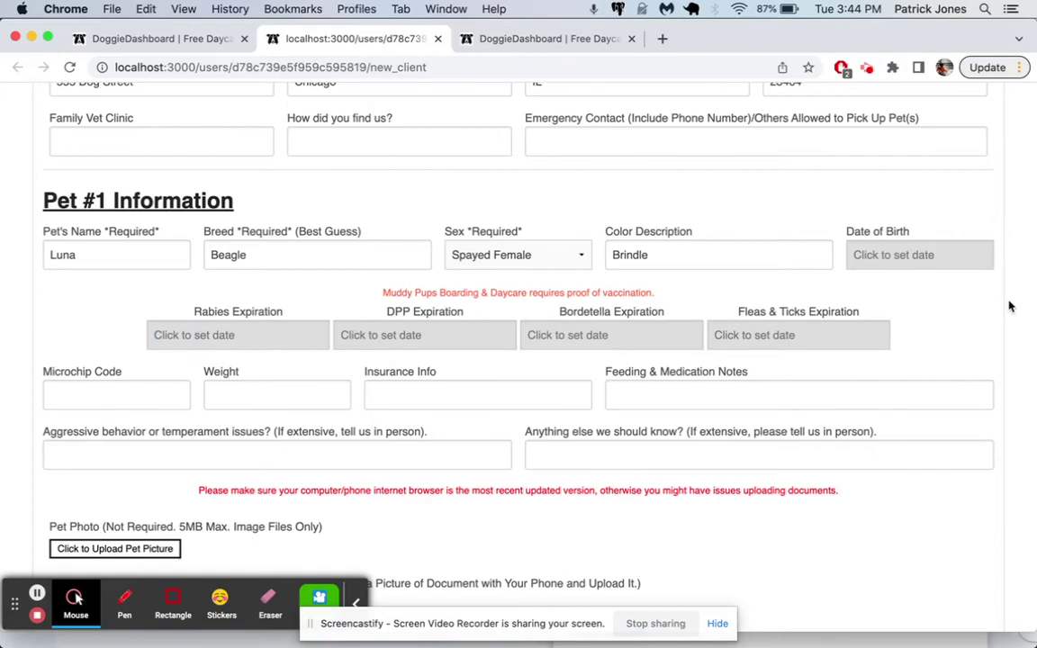
scroll(922, 176, up, 10)
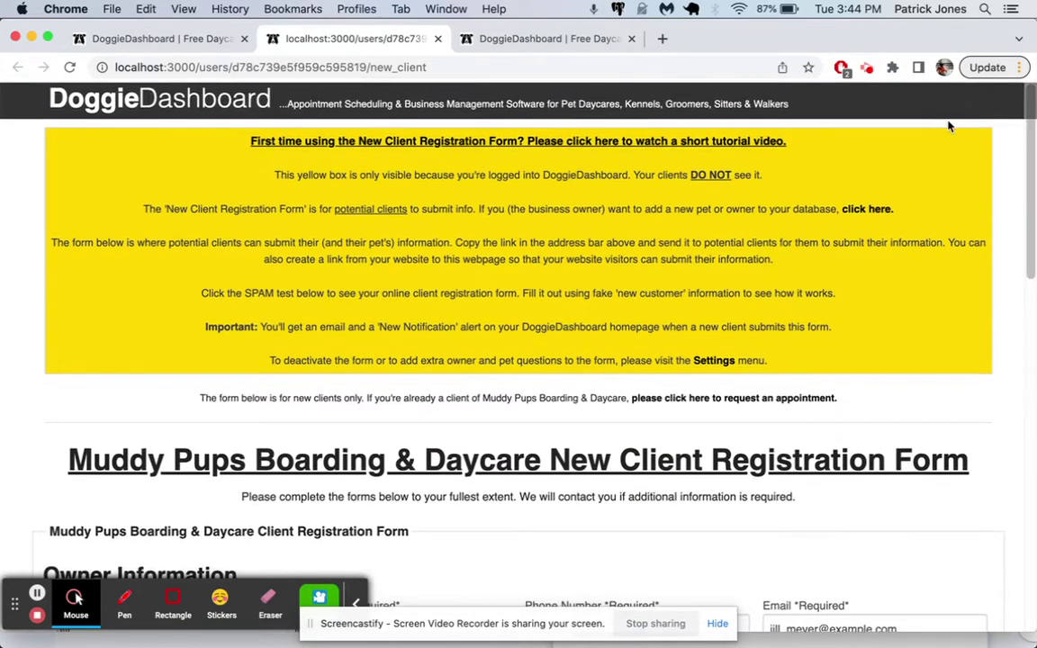
key(ctrl+shift+Tab)
scroll(911, 167, up, 15)
- Expand Pet Vaccine Names & Vaccine Expiration Tracking in Account Settings, then return to the form tab
click(1006, 100)
mouse_move(996, 140)
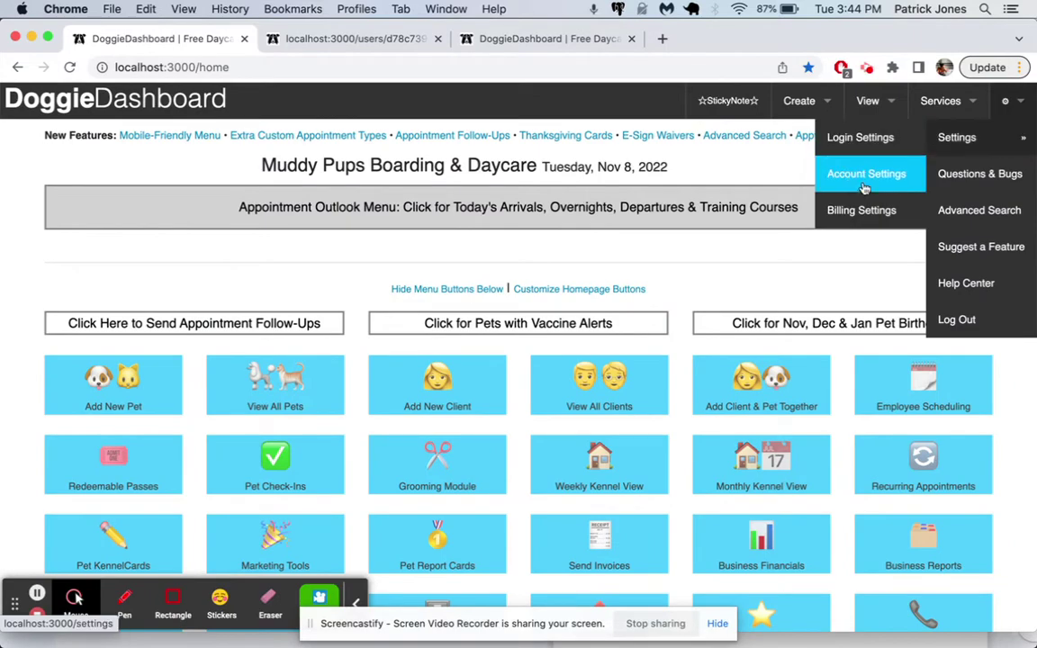
scroll(865, 187, down, 6)
scroll(877, 183, up, 6)
click(883, 173)
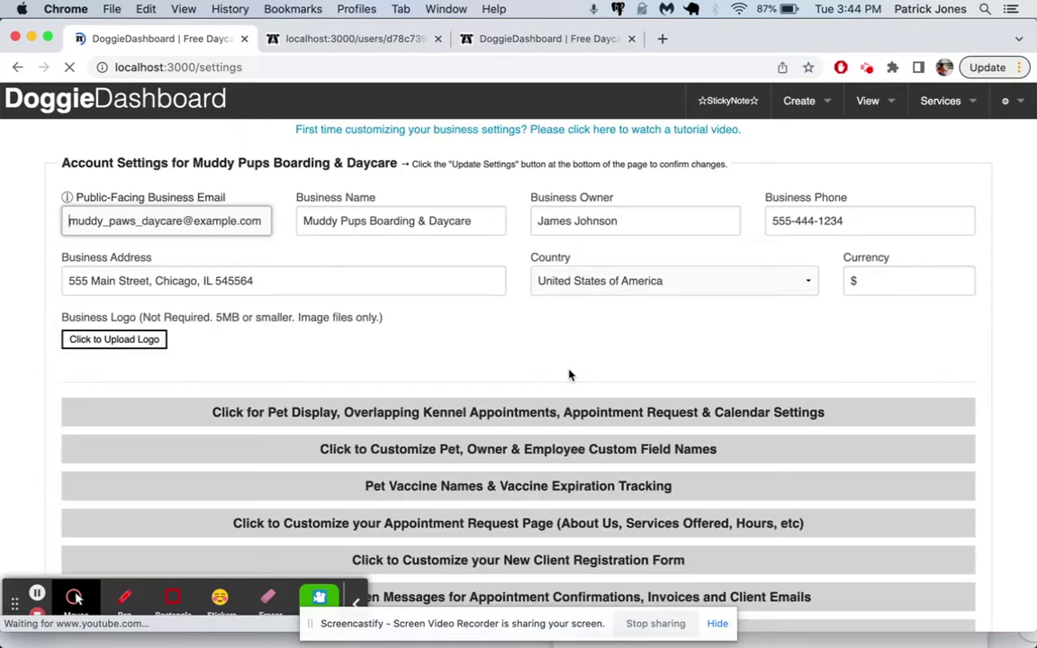
scroll(567, 375, down, 2)
click(559, 358)
scroll(803, 489, down, 3)
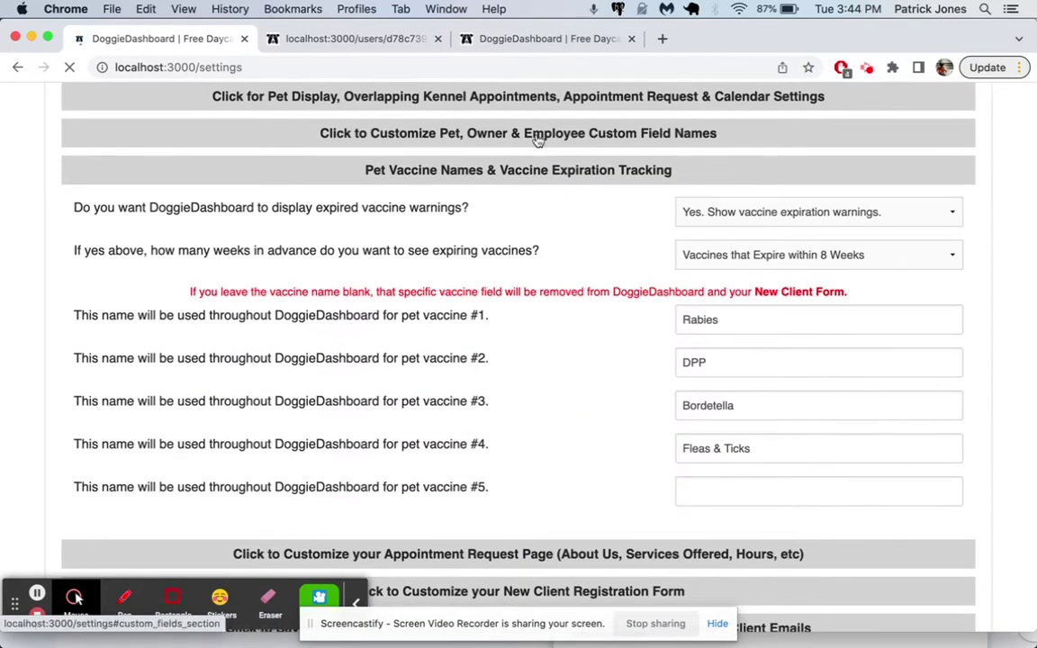
click(365, 39)
scroll(712, 380, down, 2)
- Set expirations: Rabies Nov 30, DPP Nov 26, Bordetella Nov 28, Fleas & Ticks Nov 1, 2022
scroll(712, 380, down, 4)
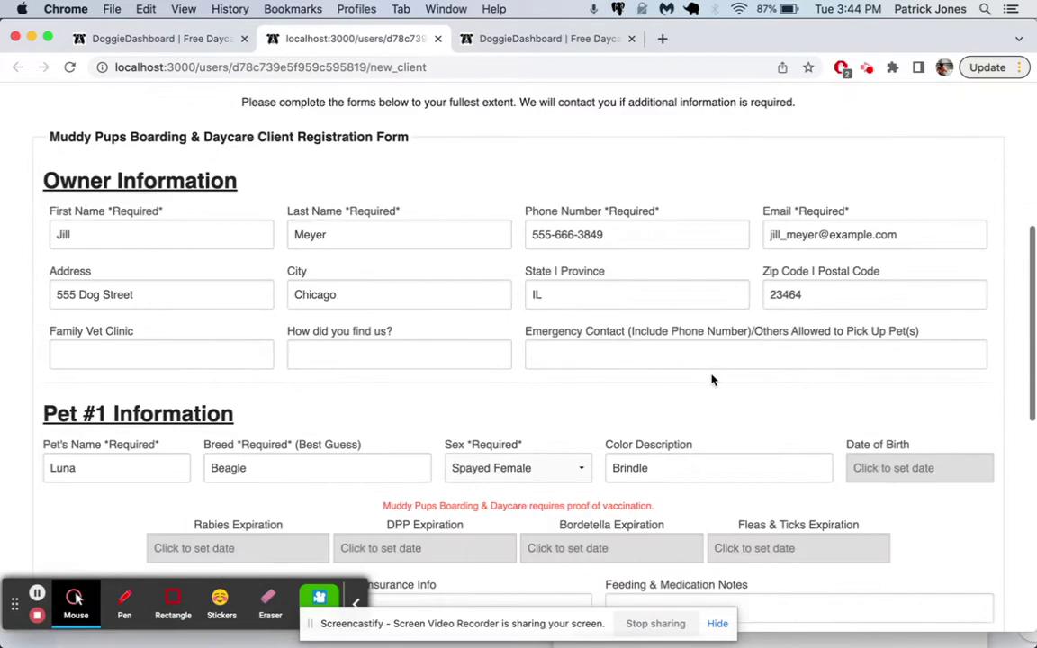
scroll(658, 365, down, 2)
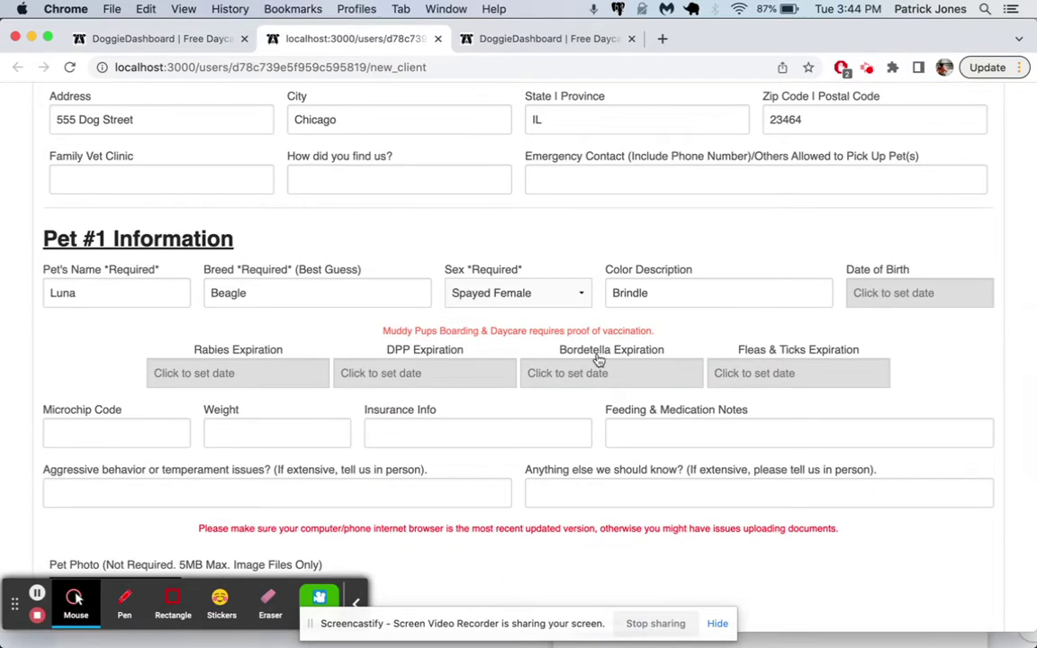
scroll(344, 362, down, 2)
click(245, 261)
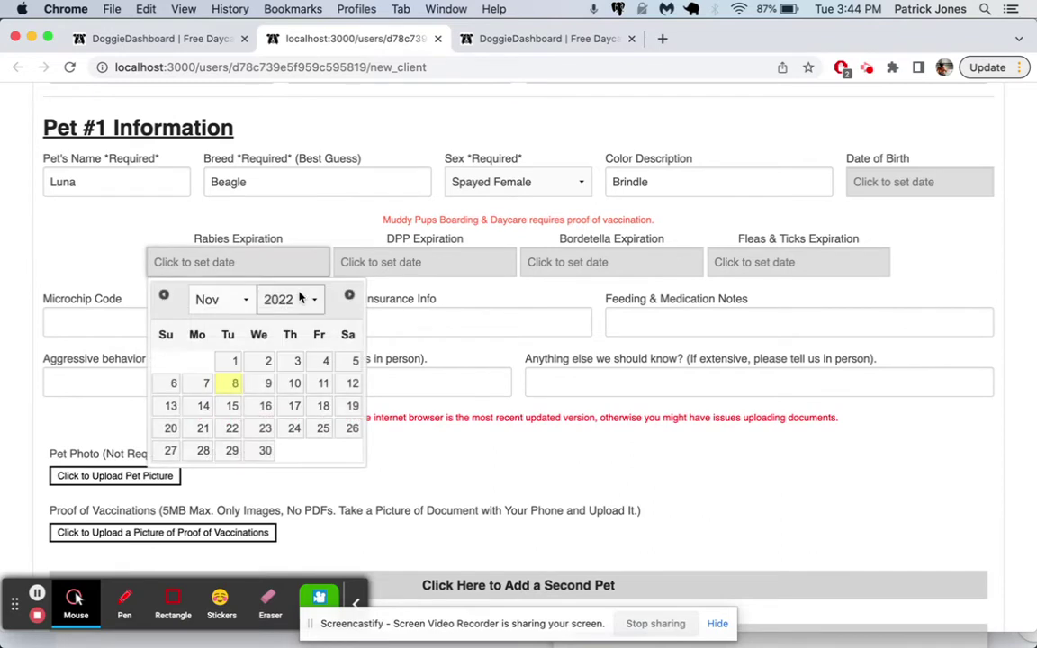
click(265, 452)
click(414, 261)
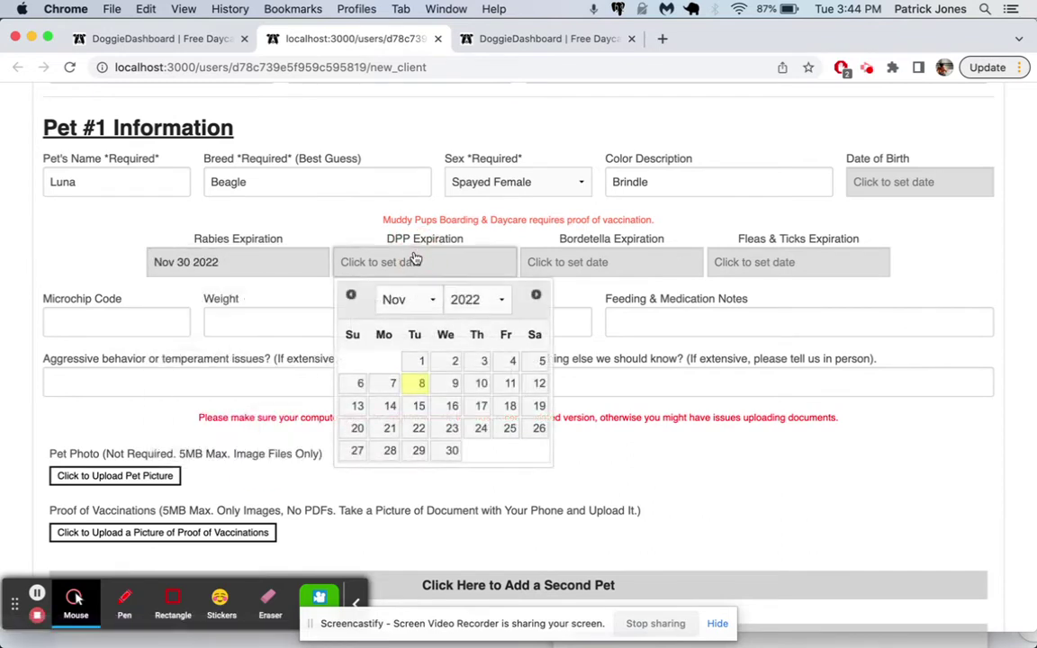
click(539, 429)
click(537, 262)
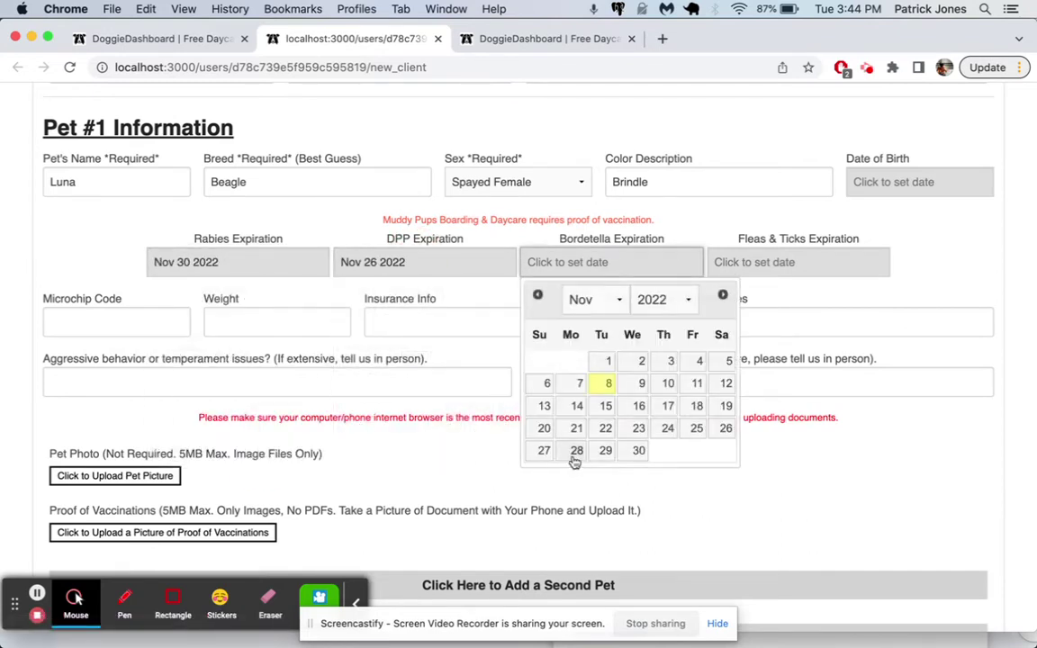
click(577, 452)
click(751, 262)
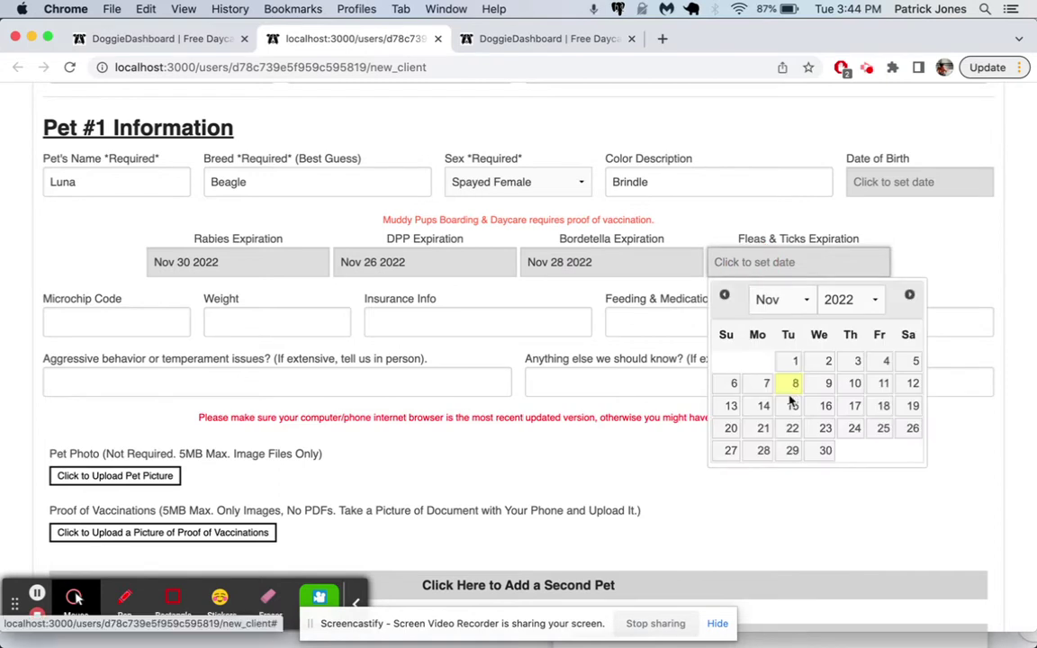
click(793, 365)
scroll(792, 373, down, 3)
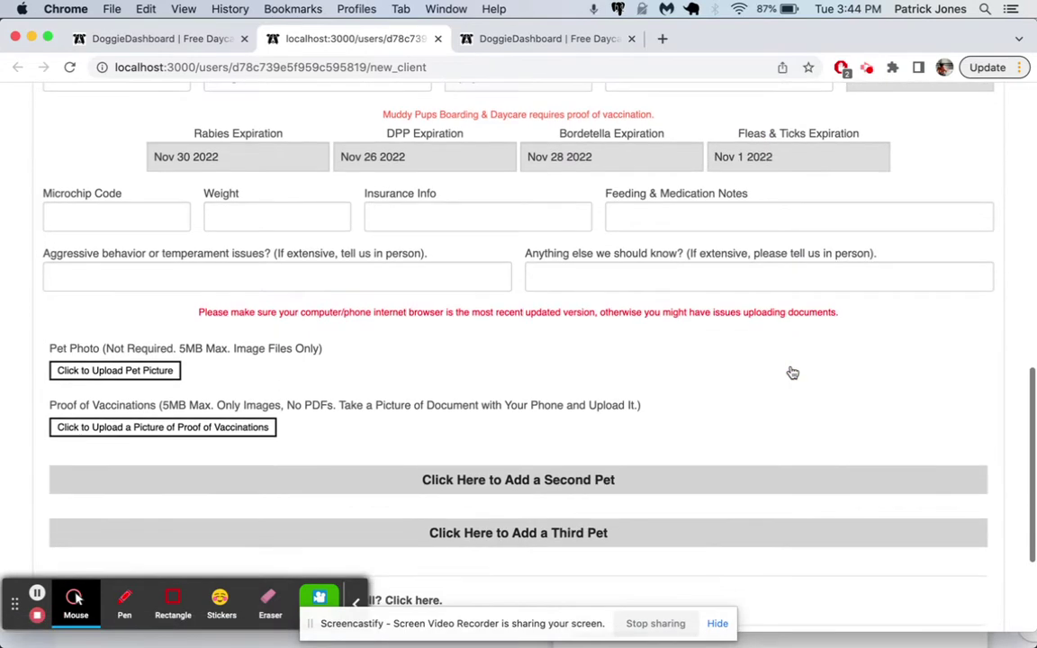
- Upload beagle-button.jpeg as Luna's picture, cropped around the dog
click(142, 371)
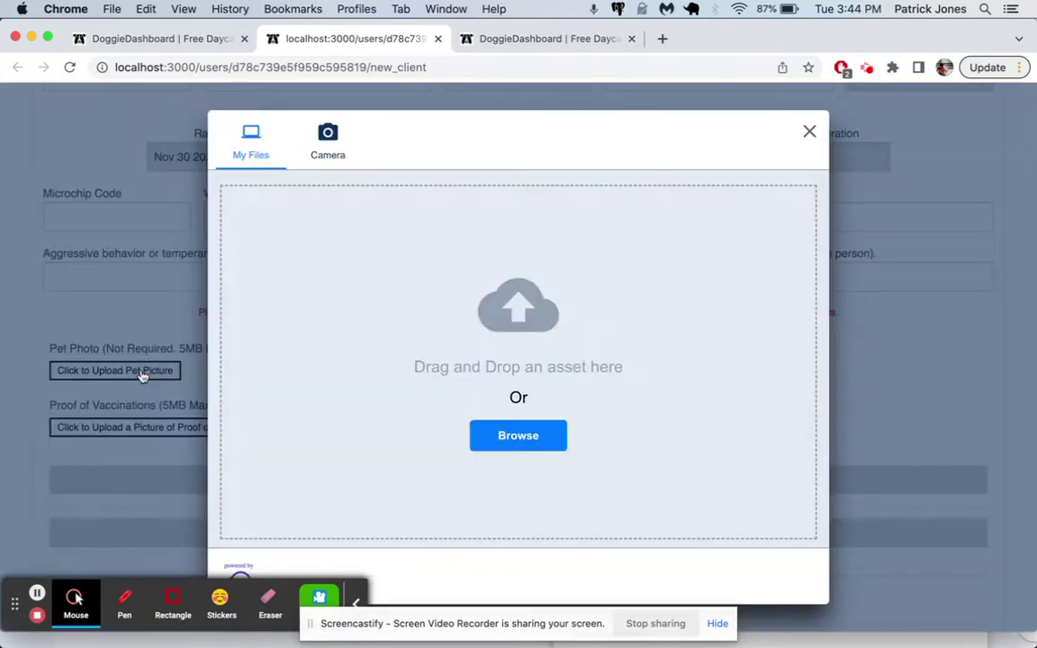
click(510, 438)
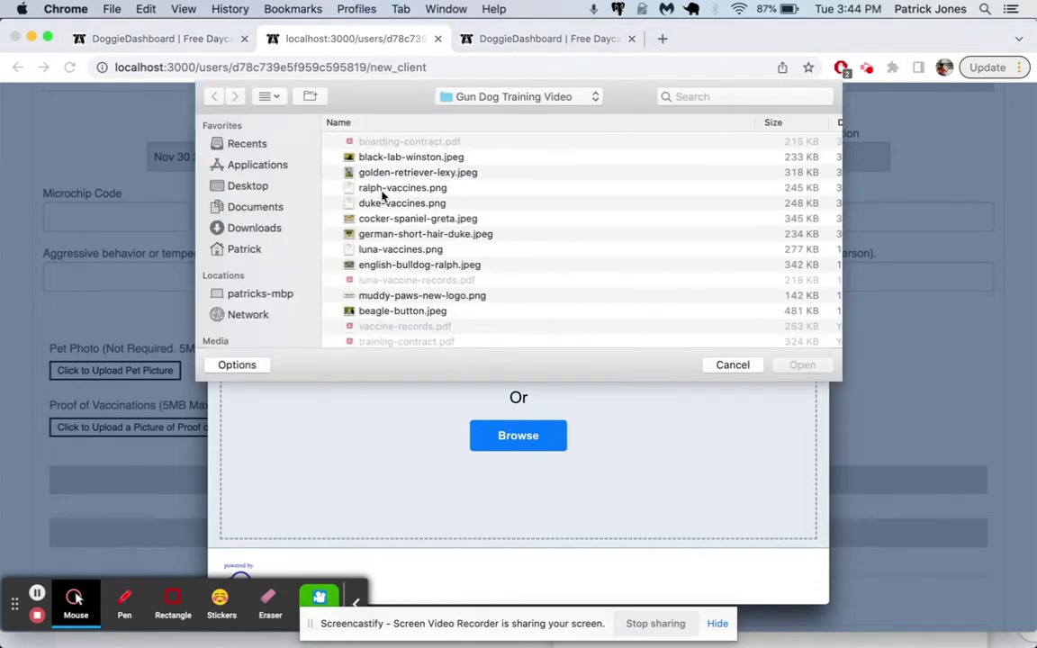
scroll(383, 240, down, 2)
click(380, 283)
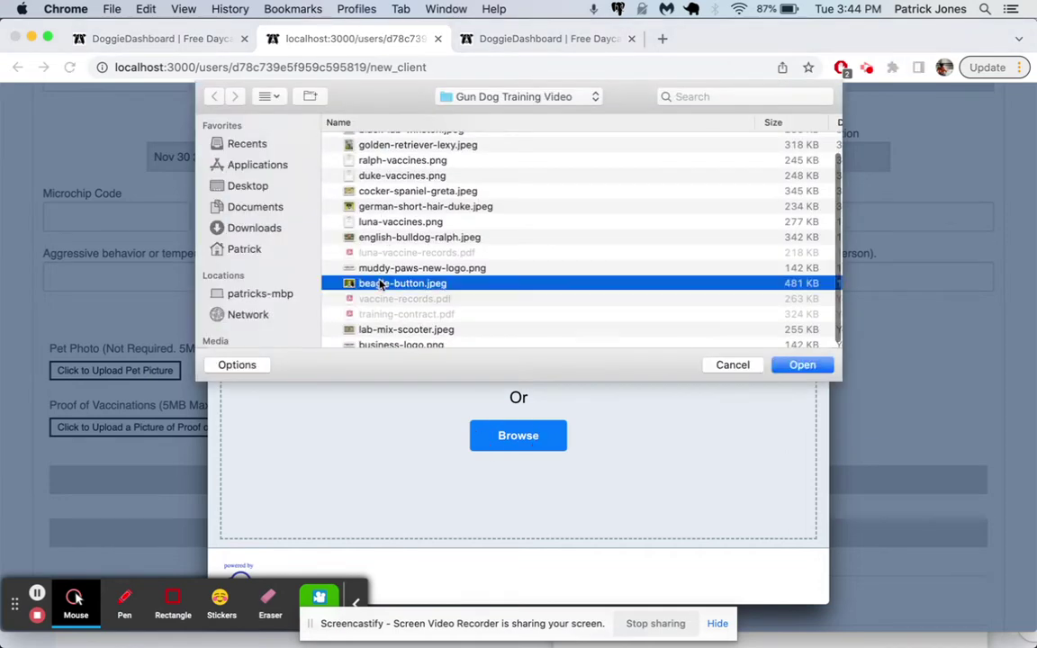
double_click(380, 283)
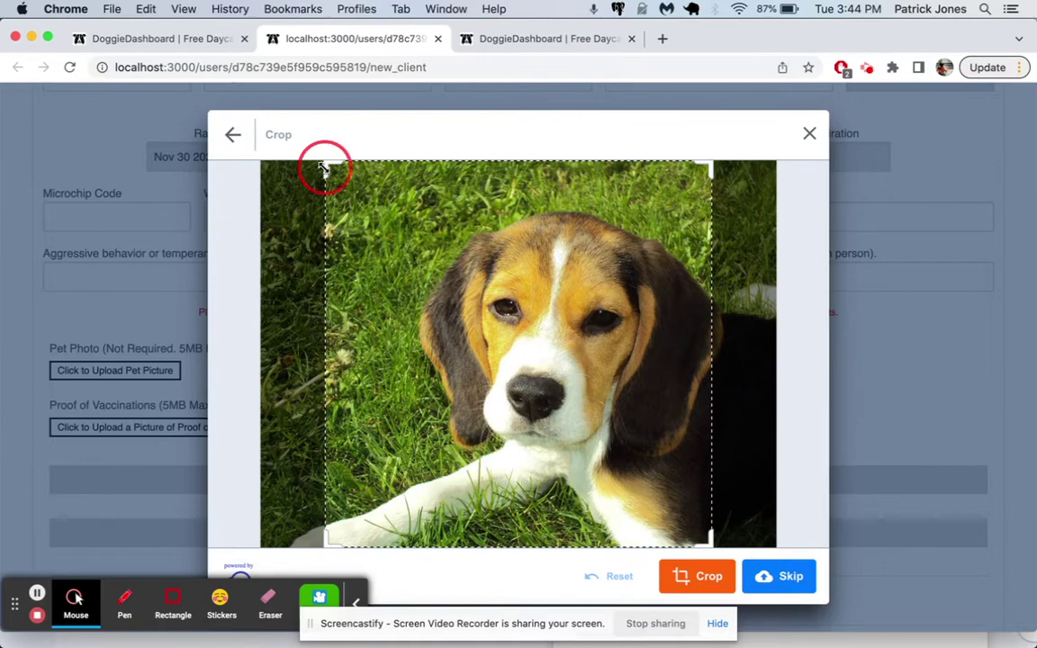
drag(324, 169, 371, 210)
mouse_move(458, 240)
mouse_down()
mouse_move(500, 227)
mouse_move(485, 216)
mouse_up()
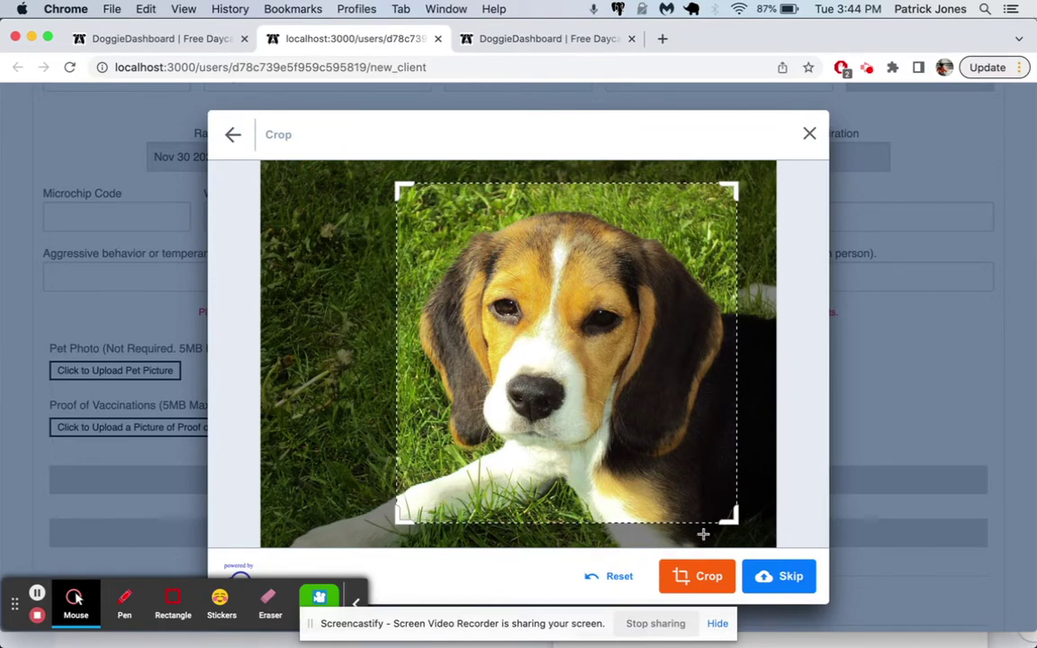
click(699, 579)
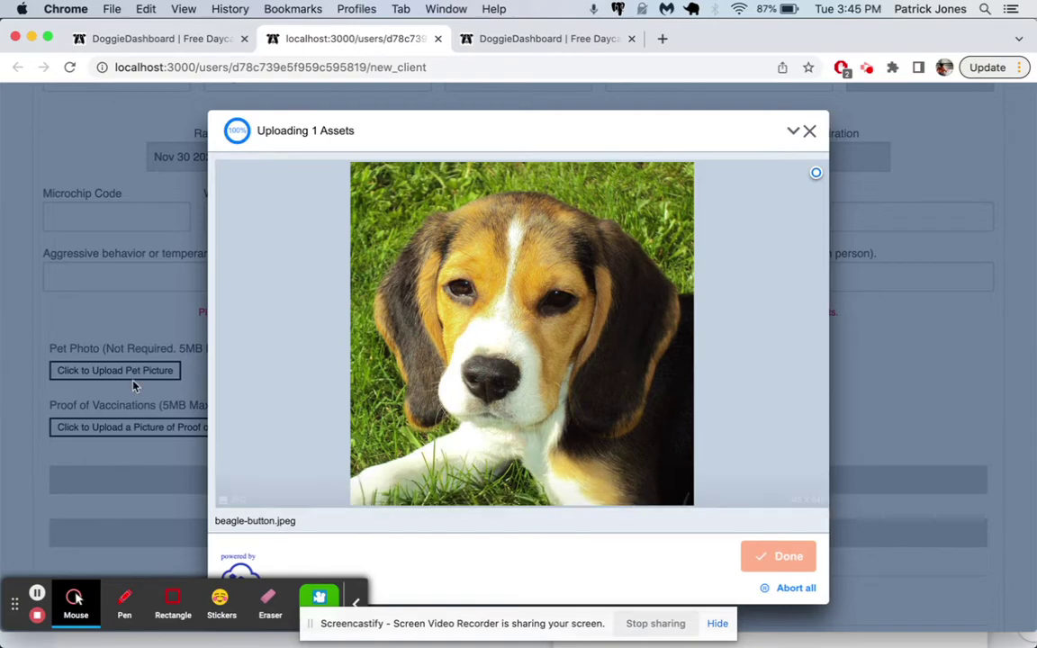
- Upload ralph-vaccines.png as proof of vaccinations and add a Pet #2 section
scroll(133, 393, down, 2)
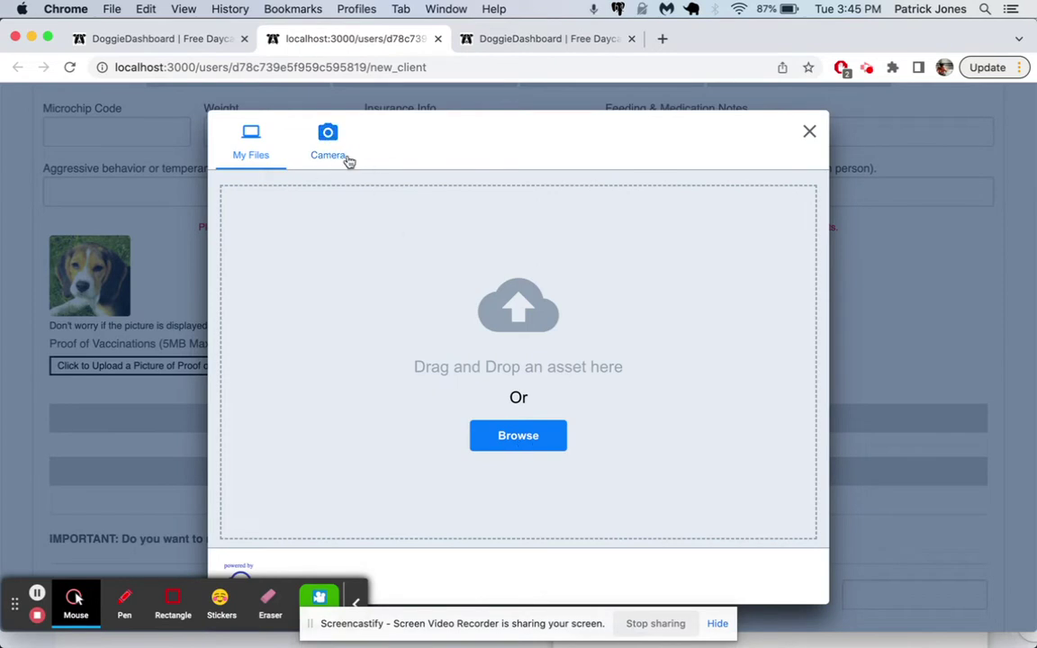
click(504, 439)
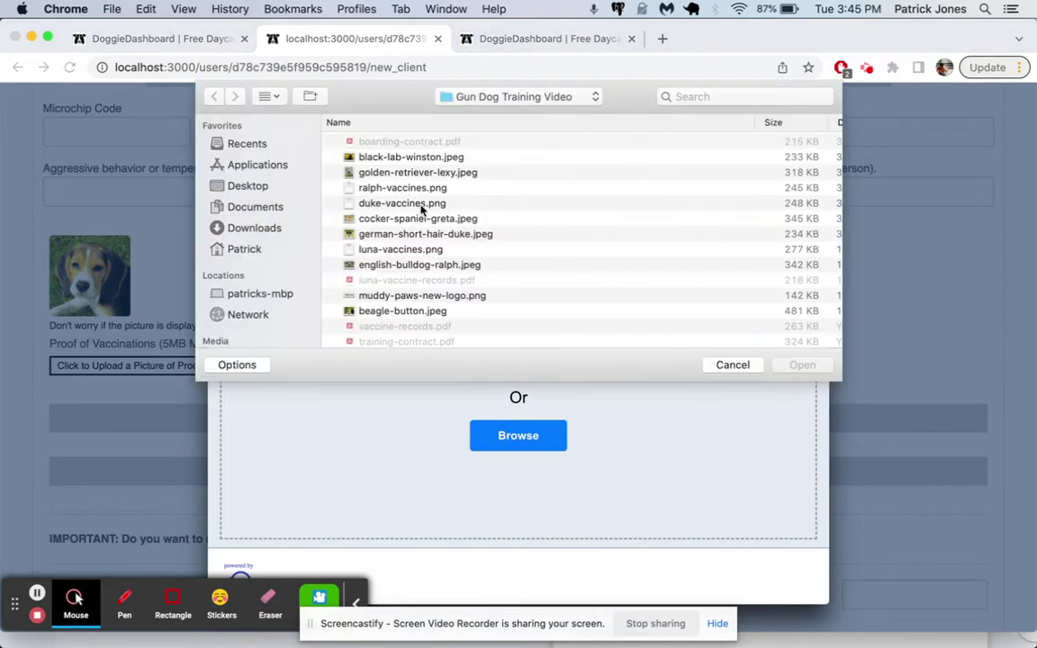
scroll(467, 306, down, 2)
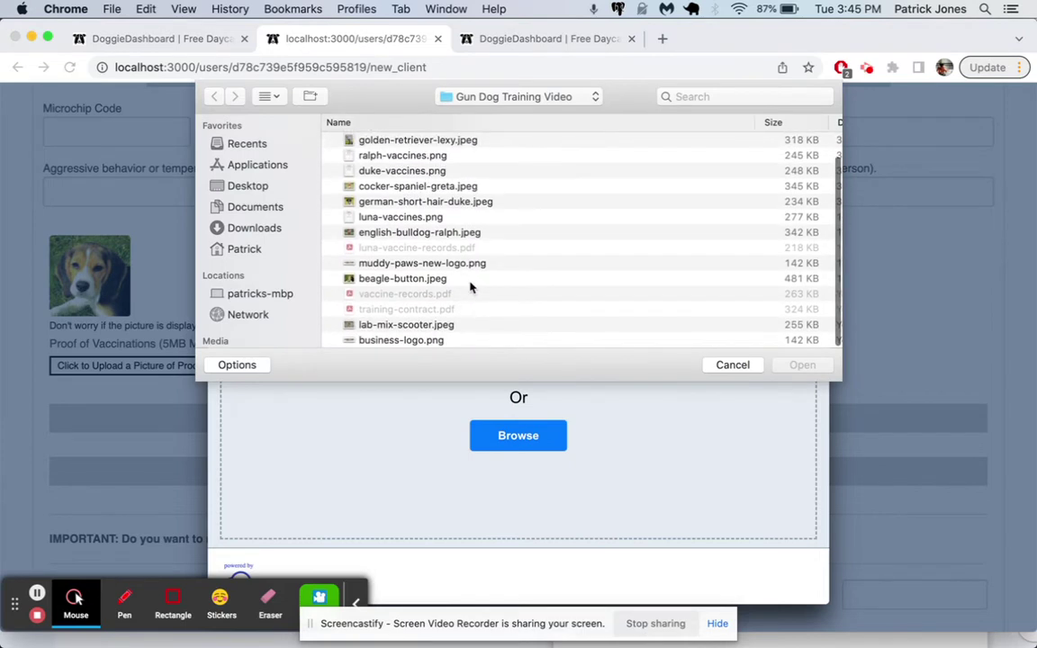
scroll(468, 284, up, 2)
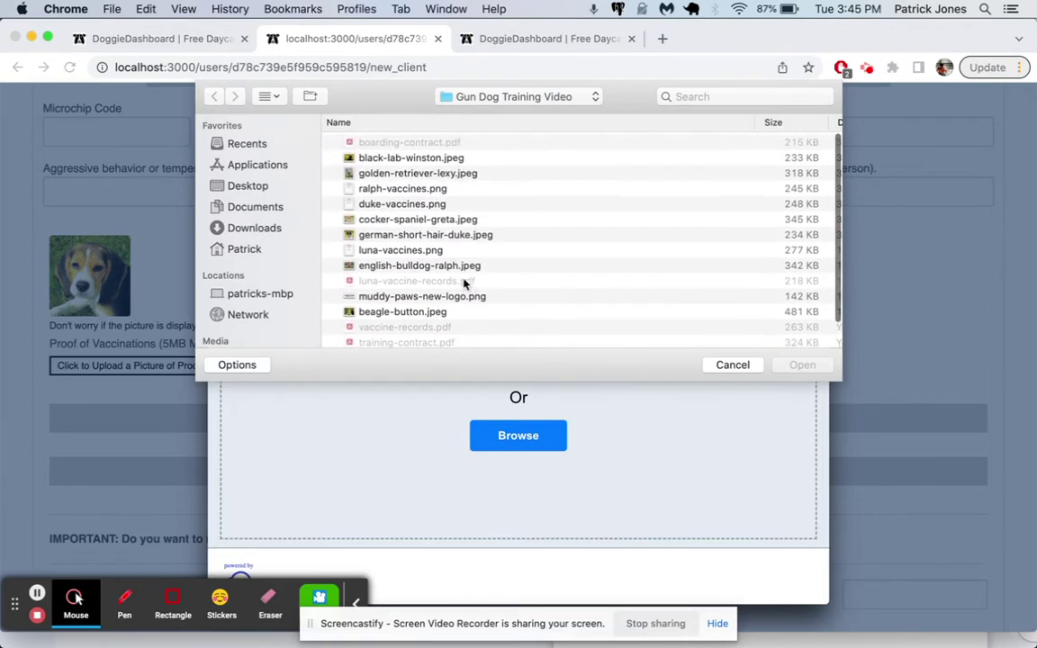
click(417, 191)
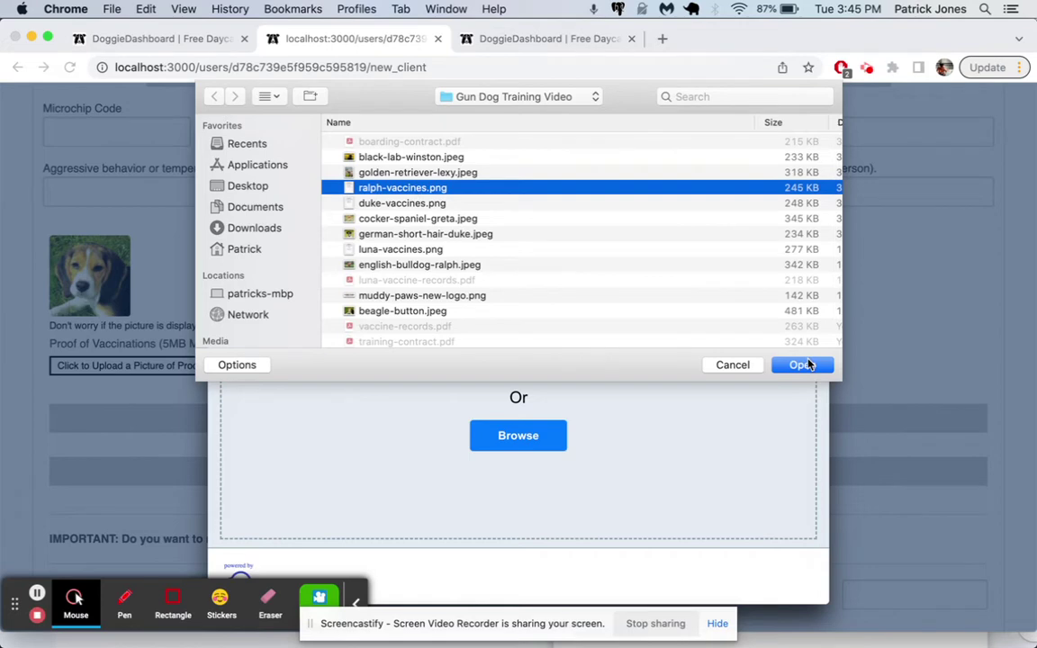
click(804, 365)
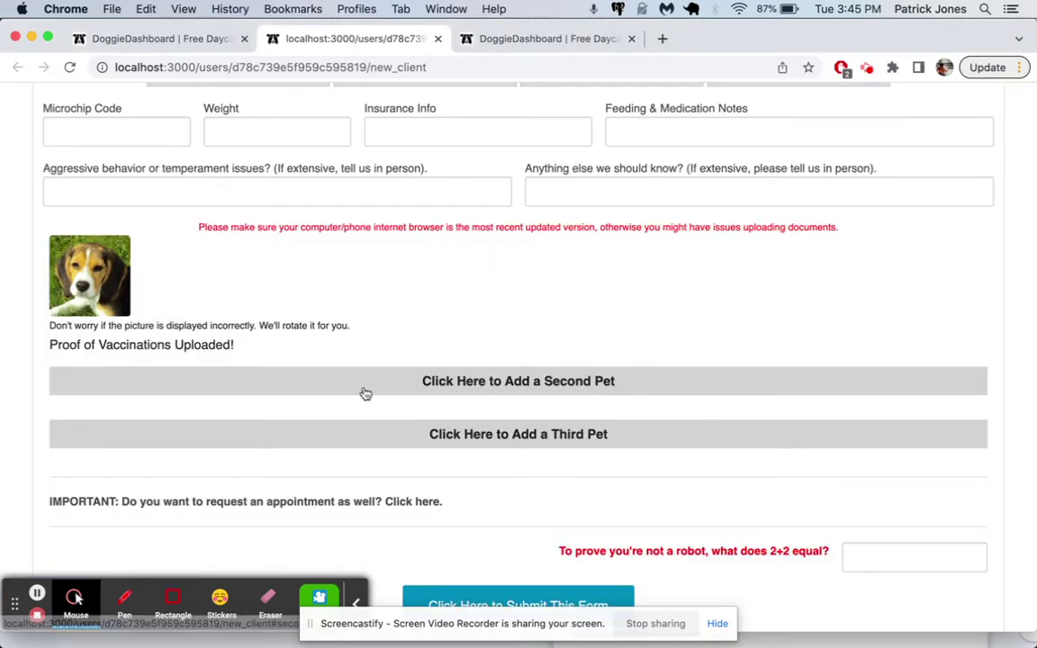
click(580, 387)
scroll(581, 389, down, 5)
- Enter Pet #2 as Lacey, a Spayed Female Black Lab, coloured Black and White
click(98, 240)
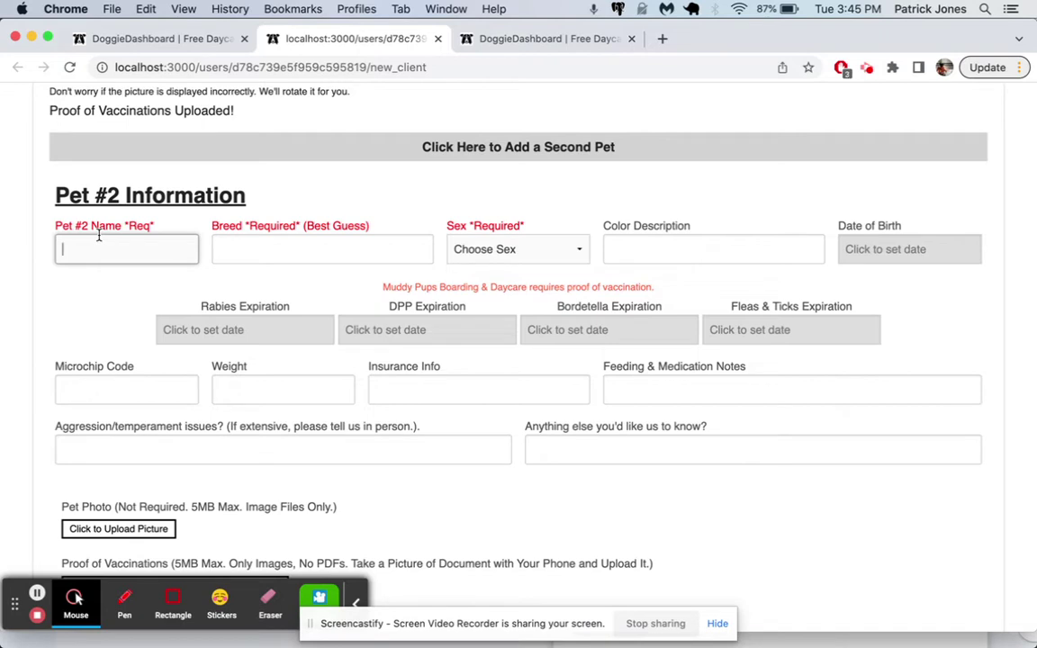
text(Lacey)
click(221, 250)
text(Black Lab)
click(475, 256)
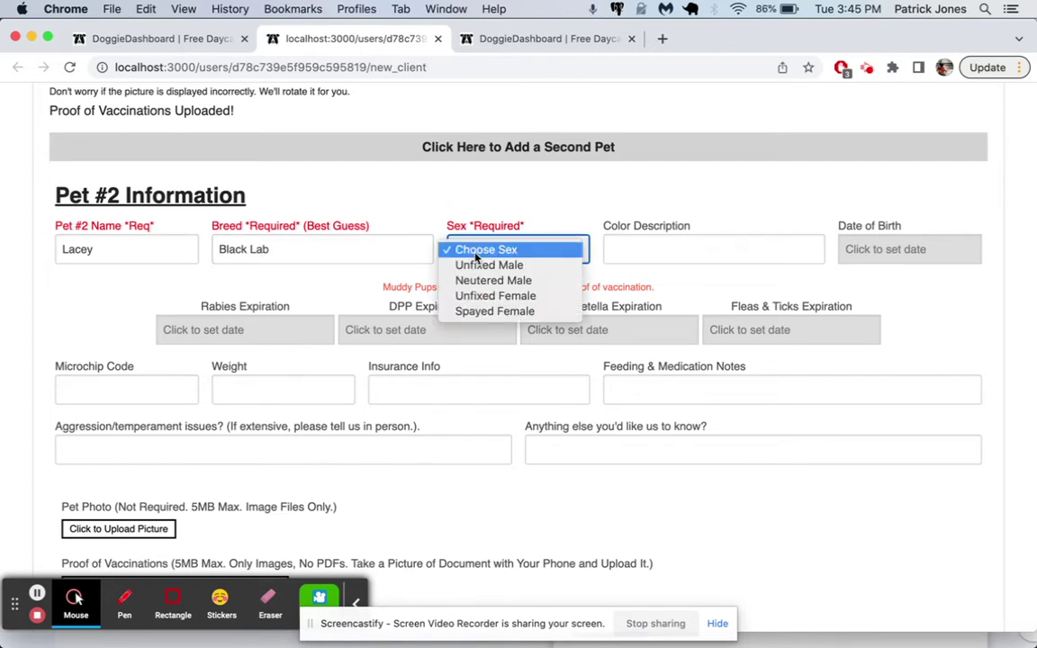
click(486, 311)
key(Tab)
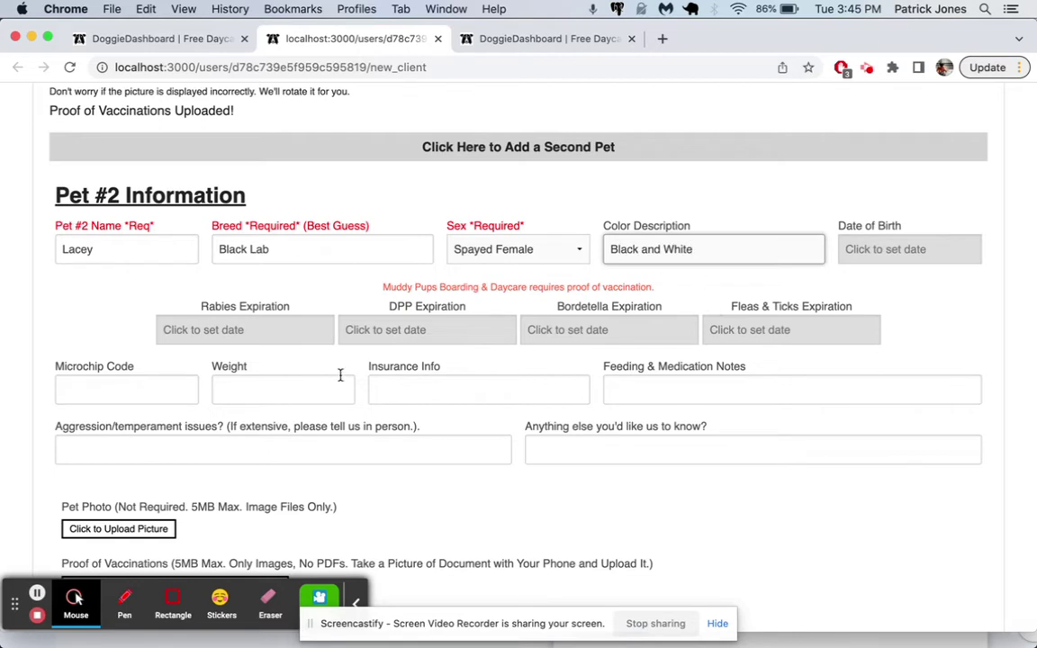
scroll(684, 415, down, 2)
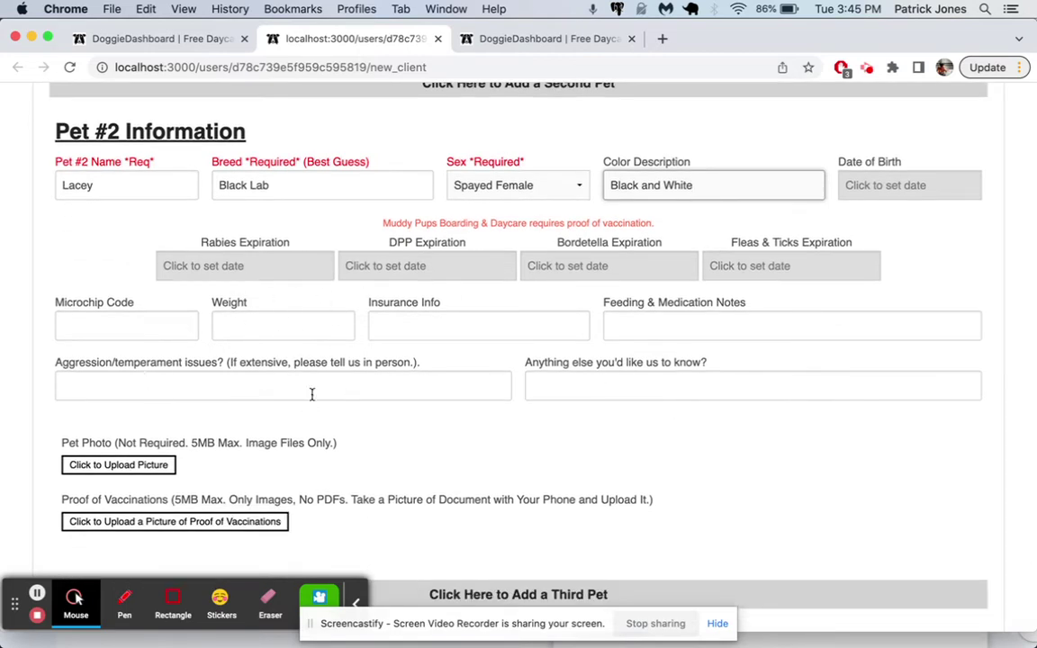
- Review the custom questions under 'Customize your New Client Registration Form', then return to the form tab
click(181, 43)
scroll(573, 236, down, 5)
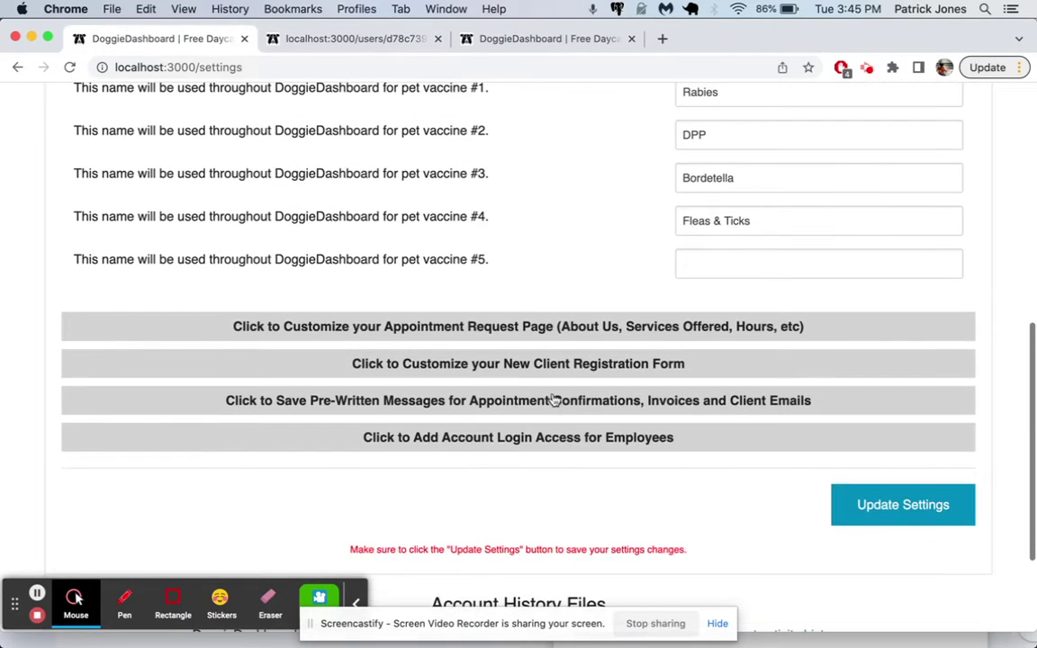
click(559, 371)
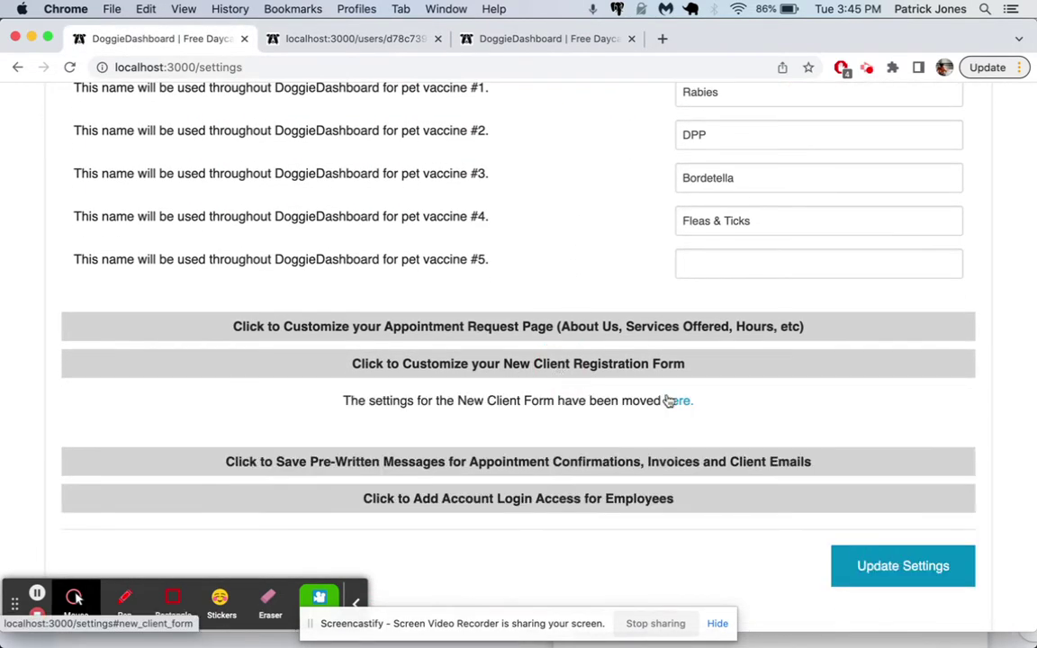
click(674, 402)
scroll(669, 408, down, 5)
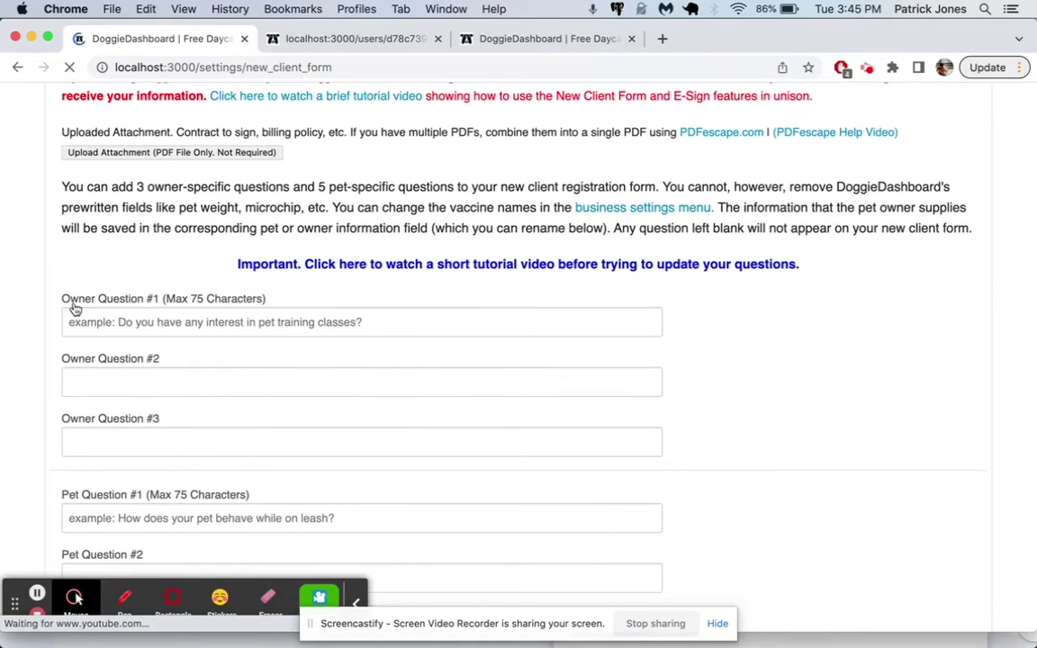
scroll(208, 317, down, 5)
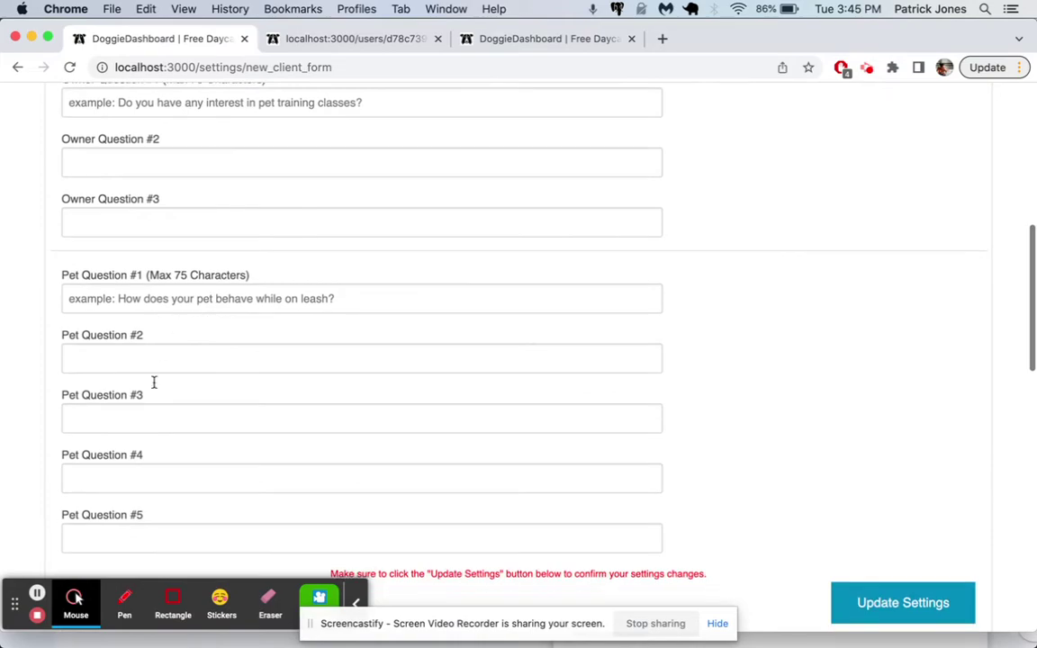
scroll(182, 284, down, 3)
scroll(181, 290, up, 15)
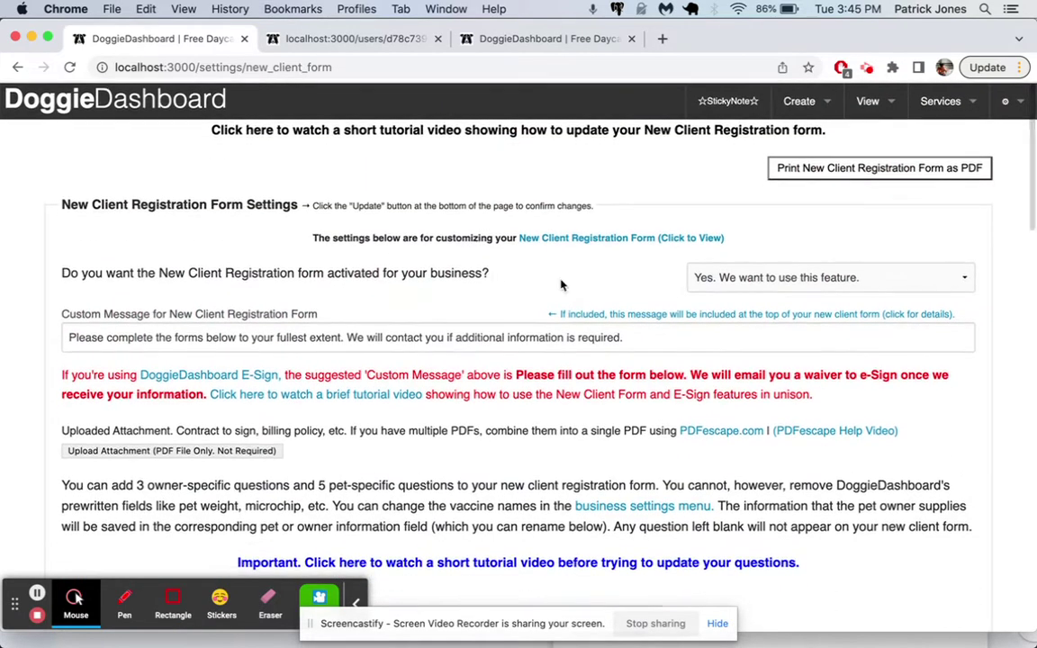
scroll(650, 342, down, 2)
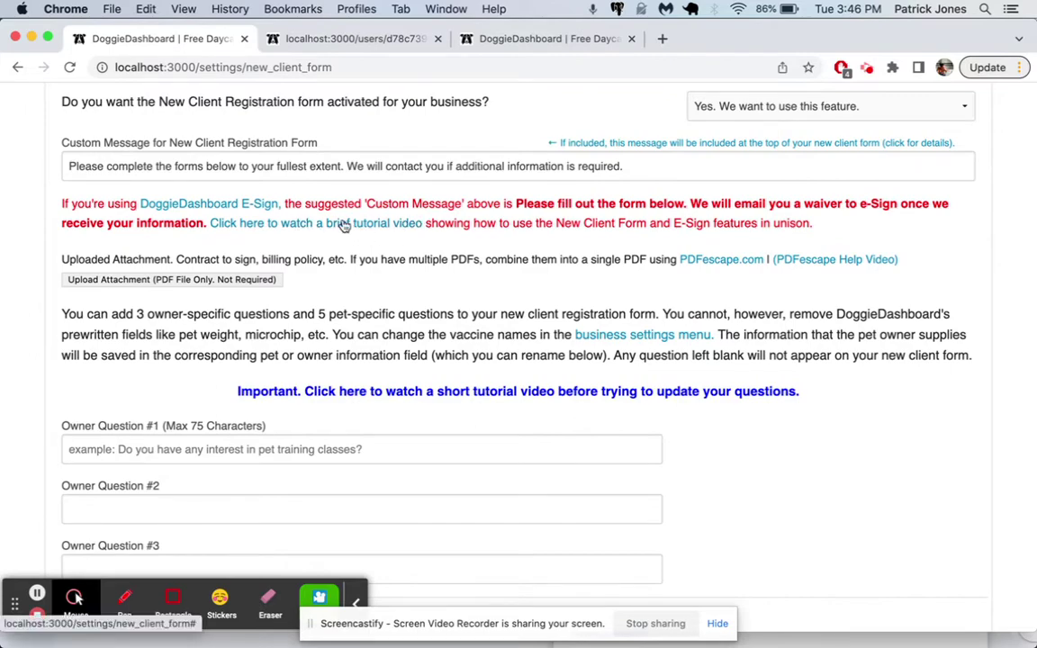
scroll(345, 225, down, 5)
scroll(413, 301, up, 8)
key(ctrl+Tab)
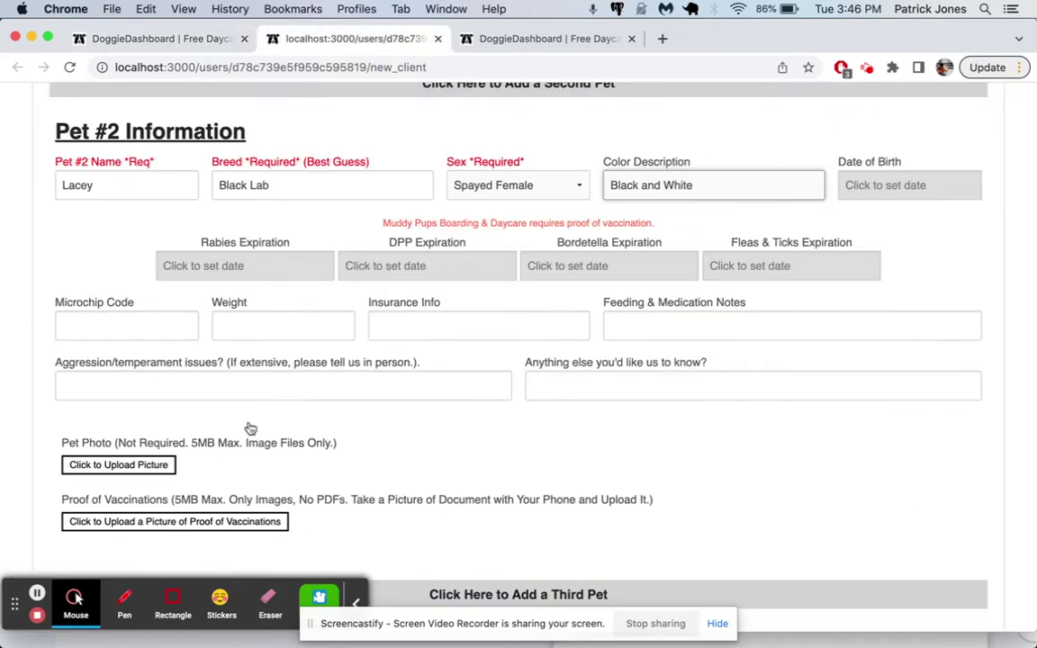
- Upload black-lab-winston.jpeg as Lacey's picture, cropped over the dog
scroll(270, 189, up, 10)
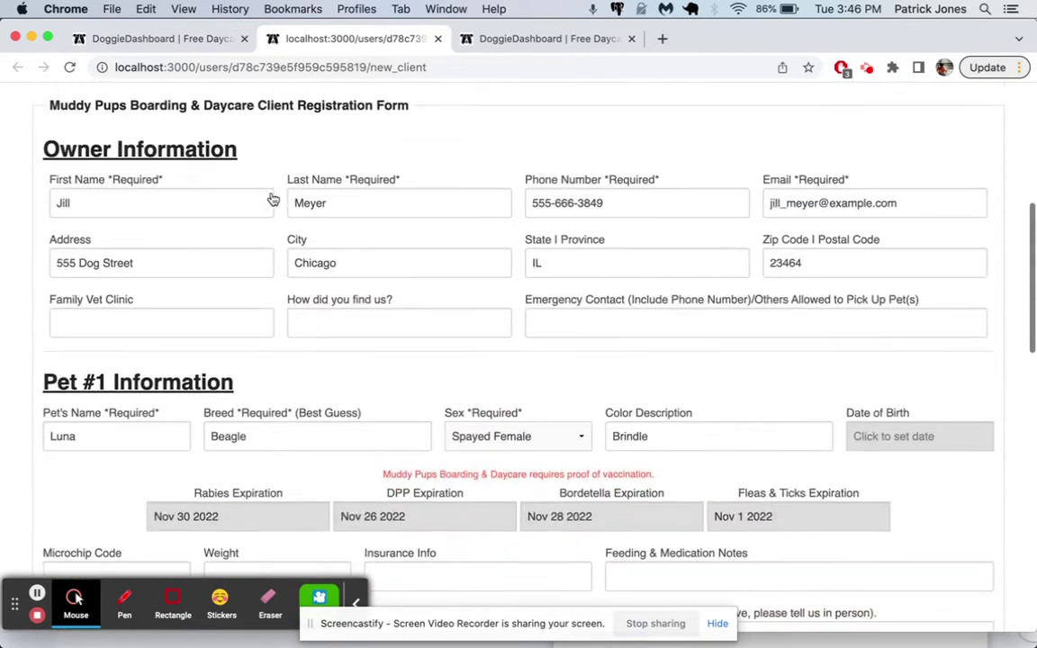
scroll(144, 378, down, 10)
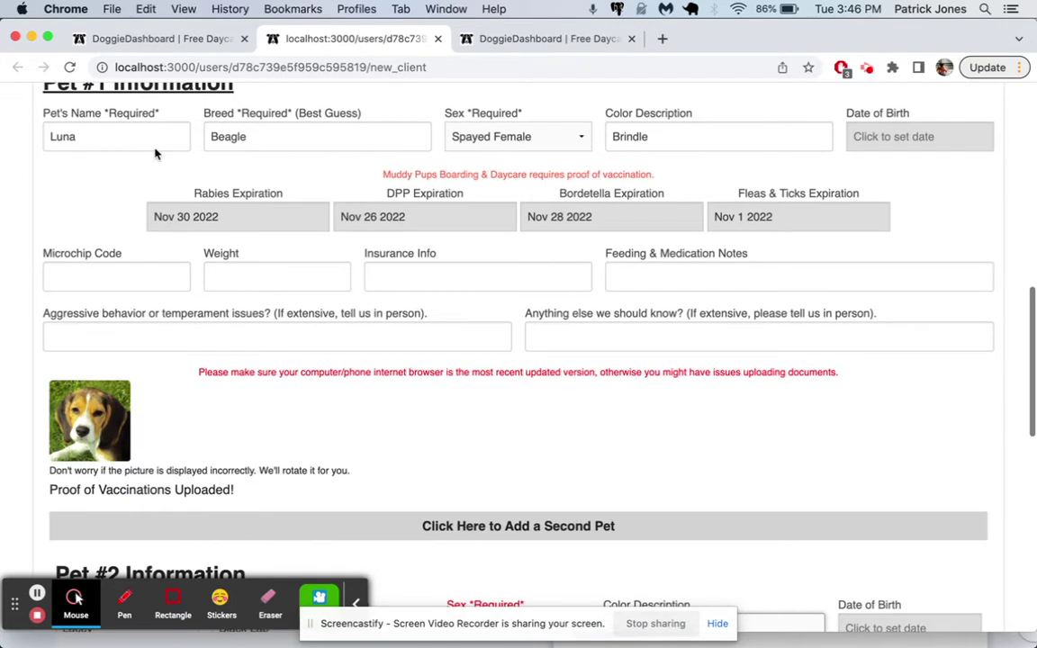
scroll(124, 360, down, 3)
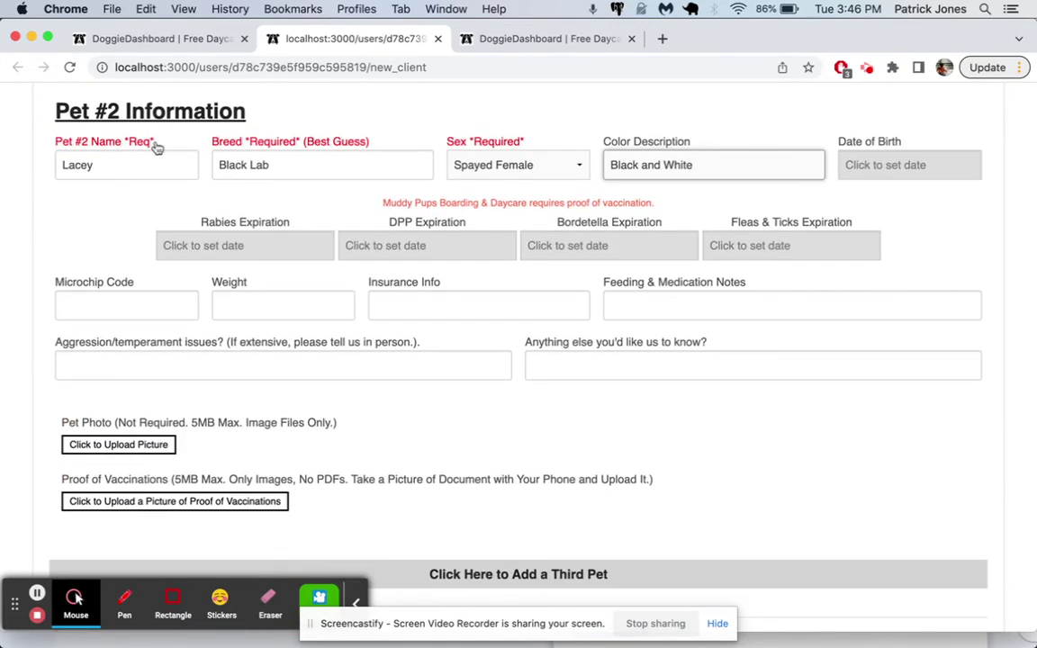
scroll(288, 278, down, 1)
click(153, 412)
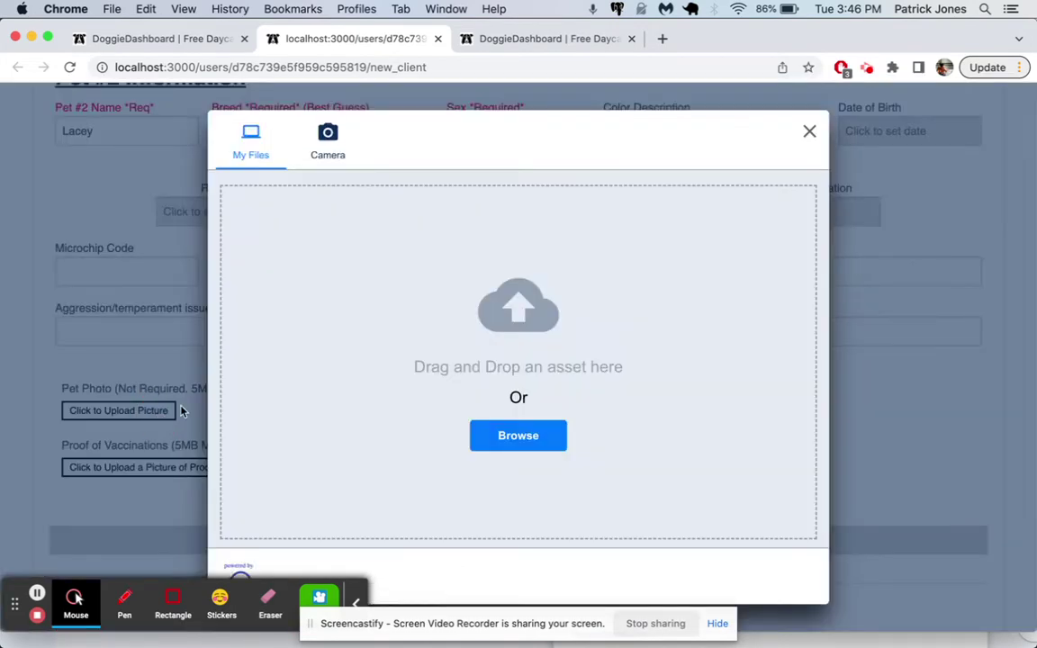
click(510, 439)
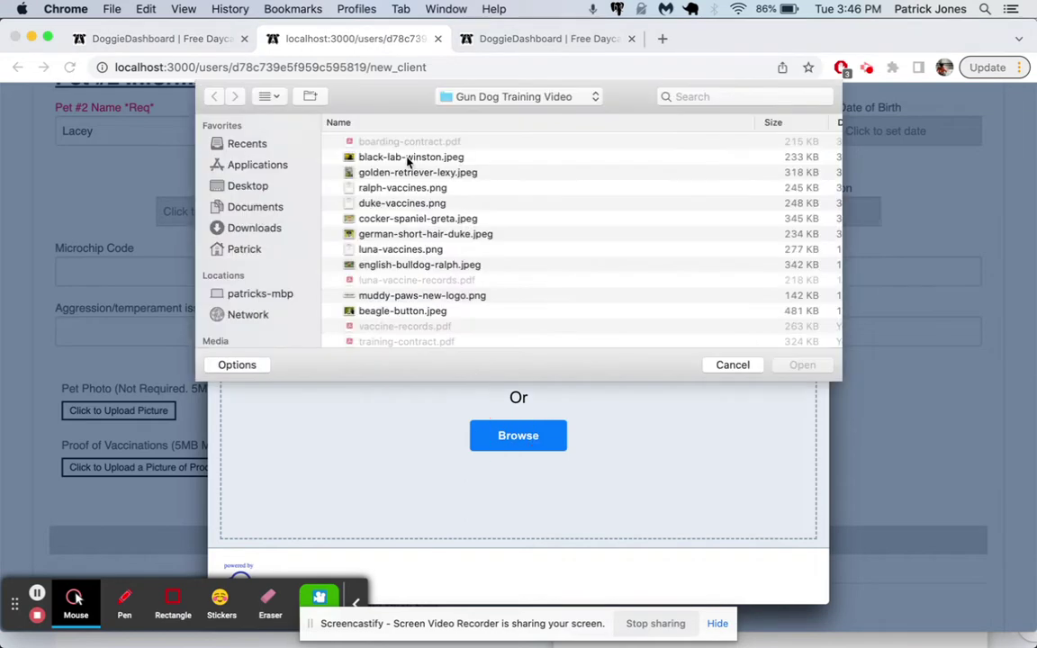
click(408, 158)
click(802, 366)
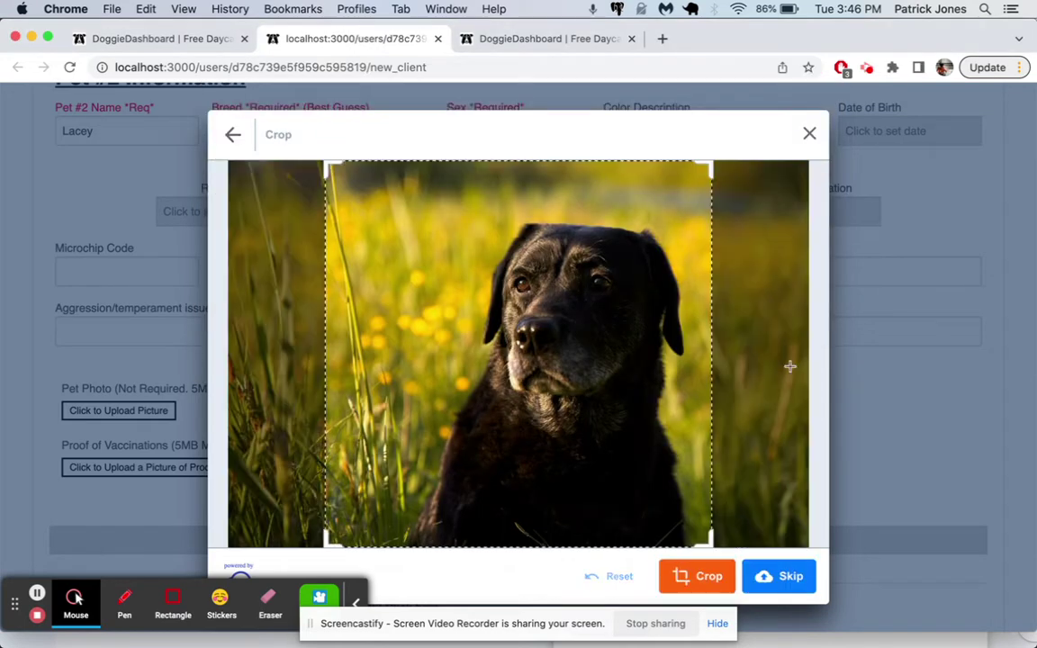
drag(618, 385, 684, 462)
click(708, 576)
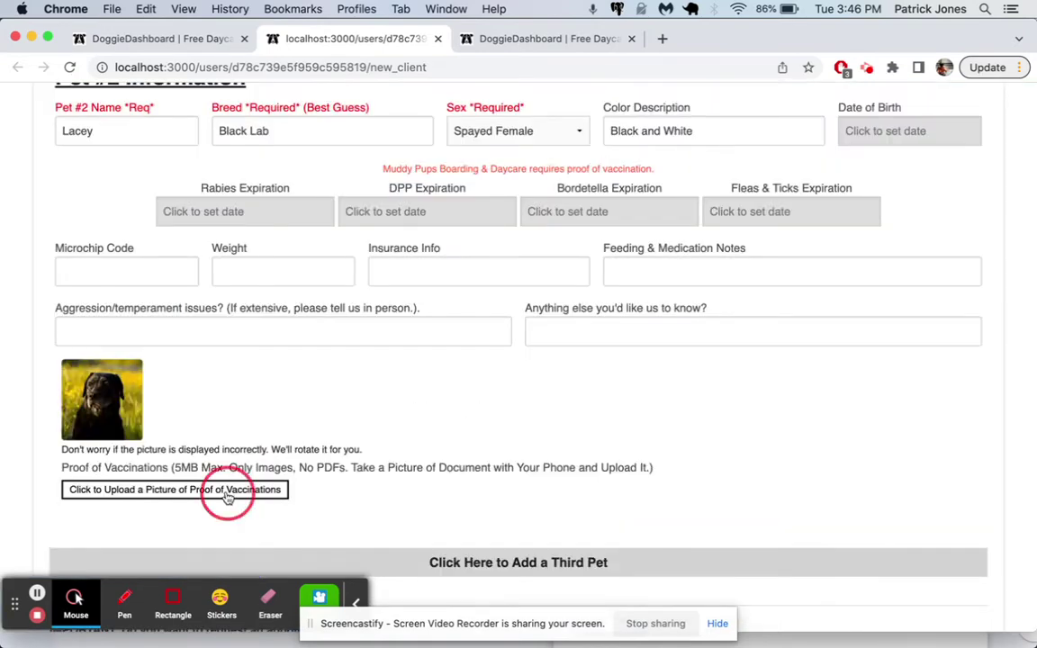
- Upload duke-vaccines.png as Lacey's proof of vaccinations
click(228, 496)
click(529, 446)
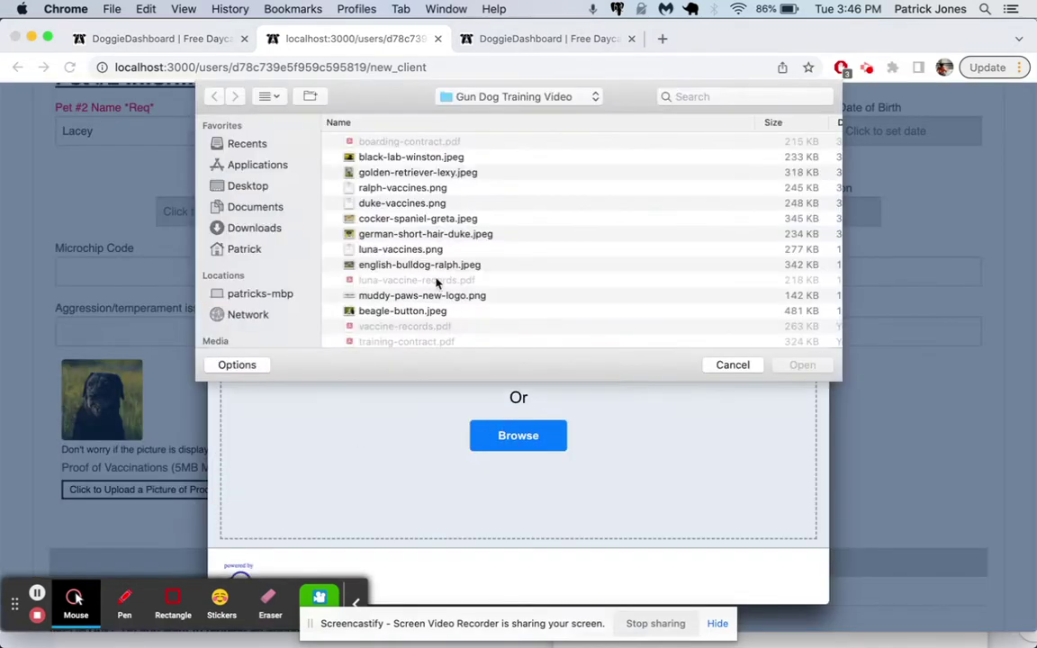
click(423, 203)
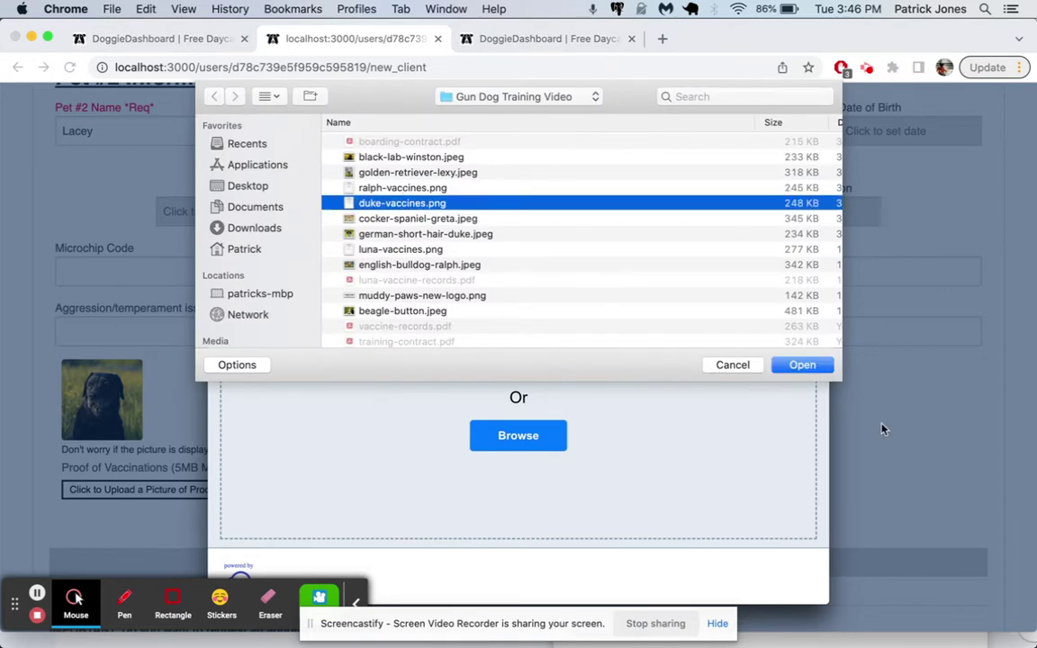
click(804, 364)
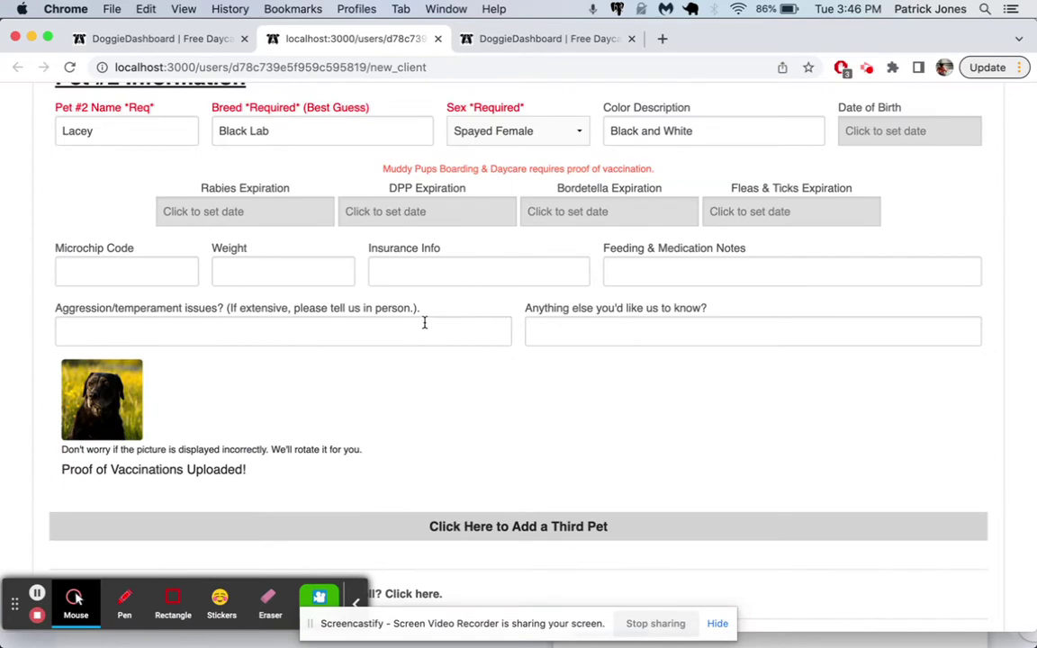
scroll(424, 323, up, 4)
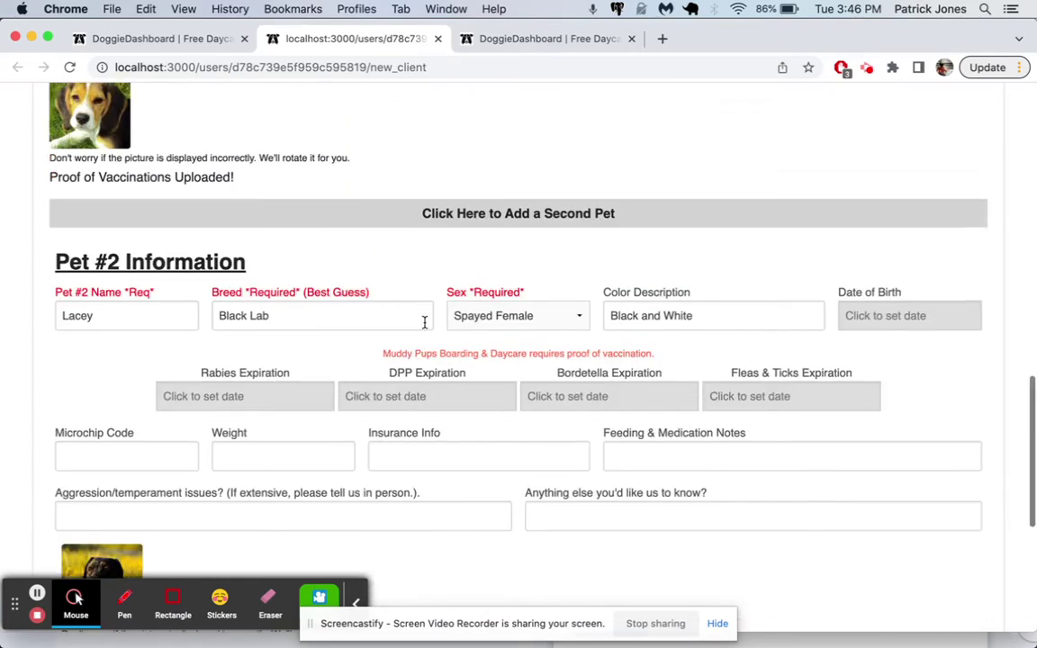
- Answer 4 to the robot check, submit the registration, and check the thank-you confirmation page
scroll(424, 323, down, 8)
click(852, 464)
text(4)
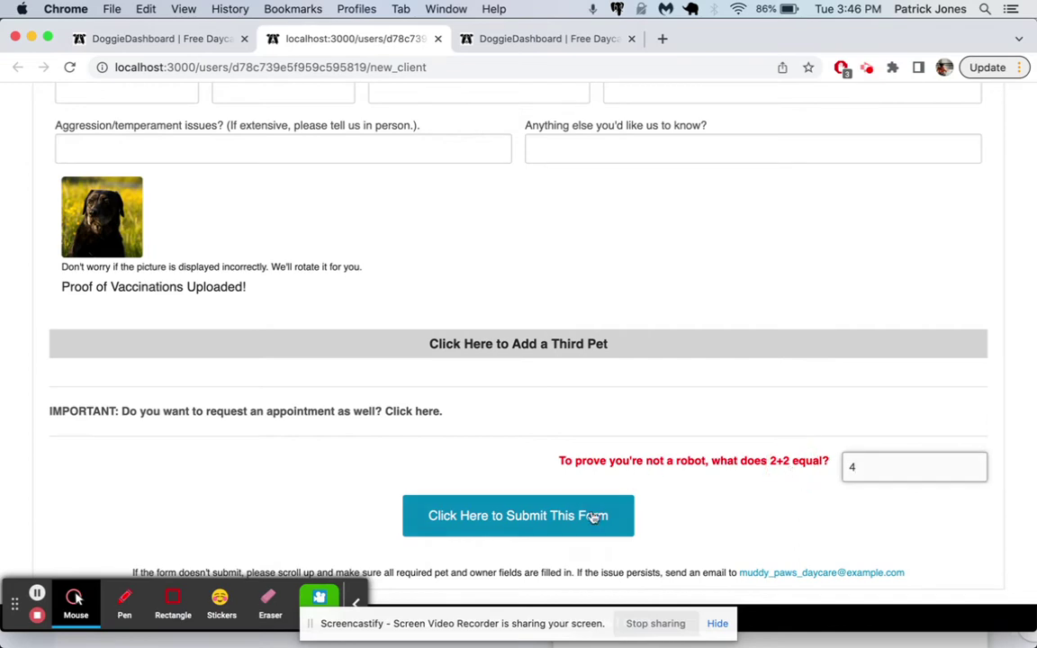
click(590, 517)
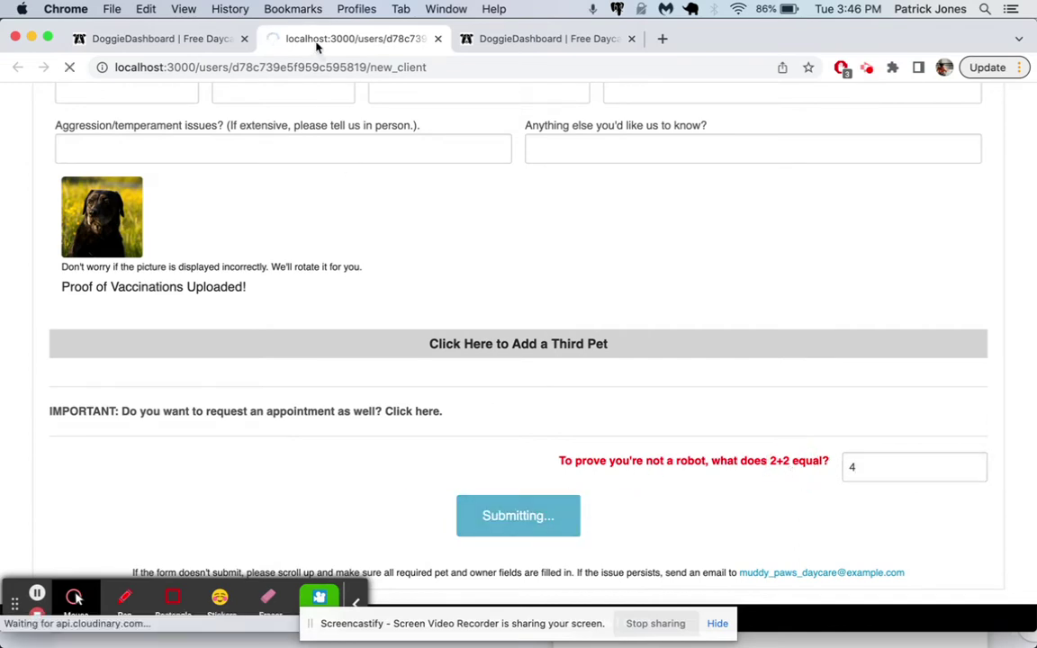
scroll(351, 108, up, 10)
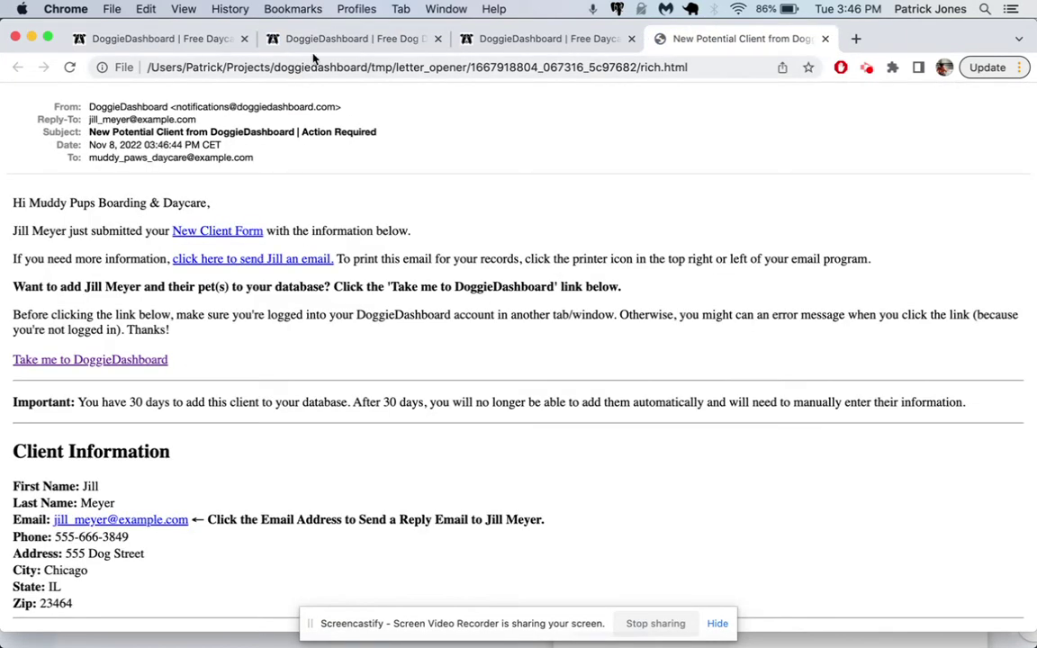
click(316, 40)
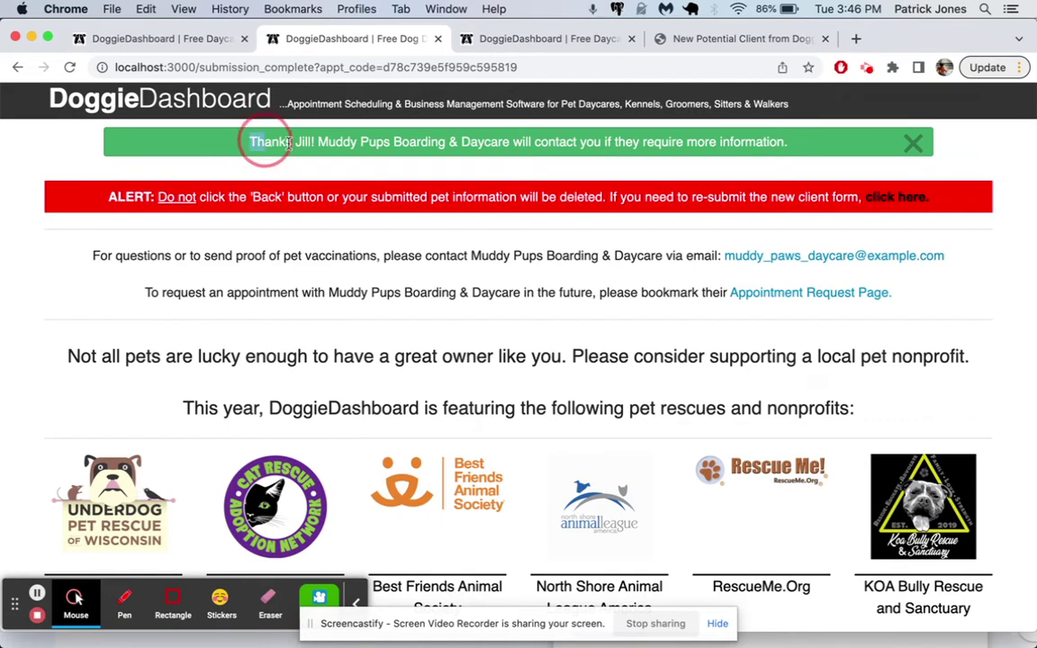
triple_click(819, 138)
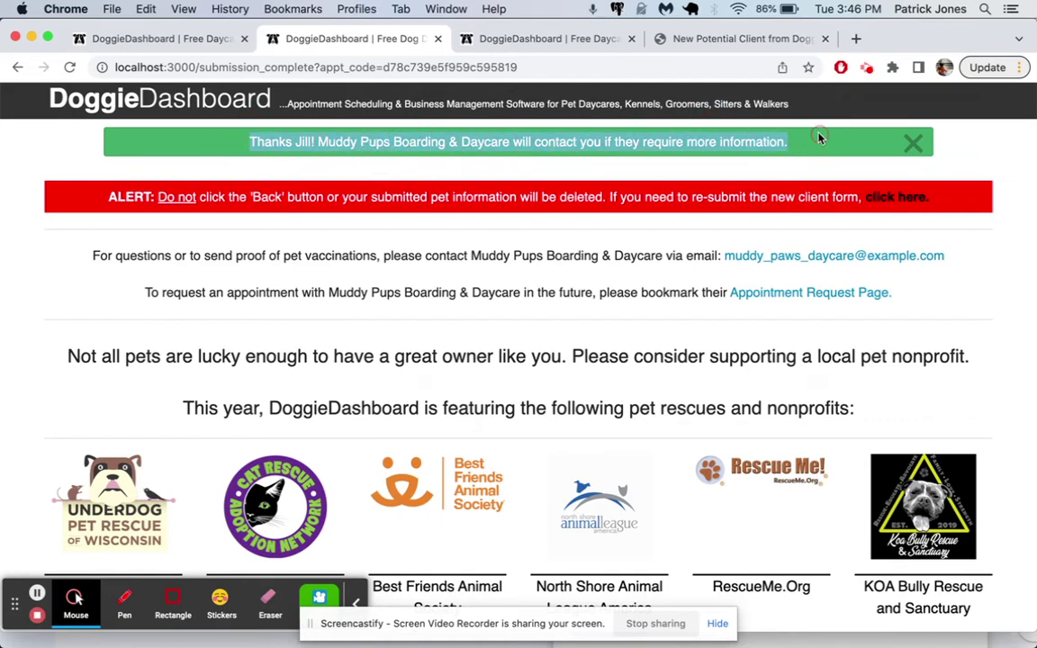
click(439, 39)
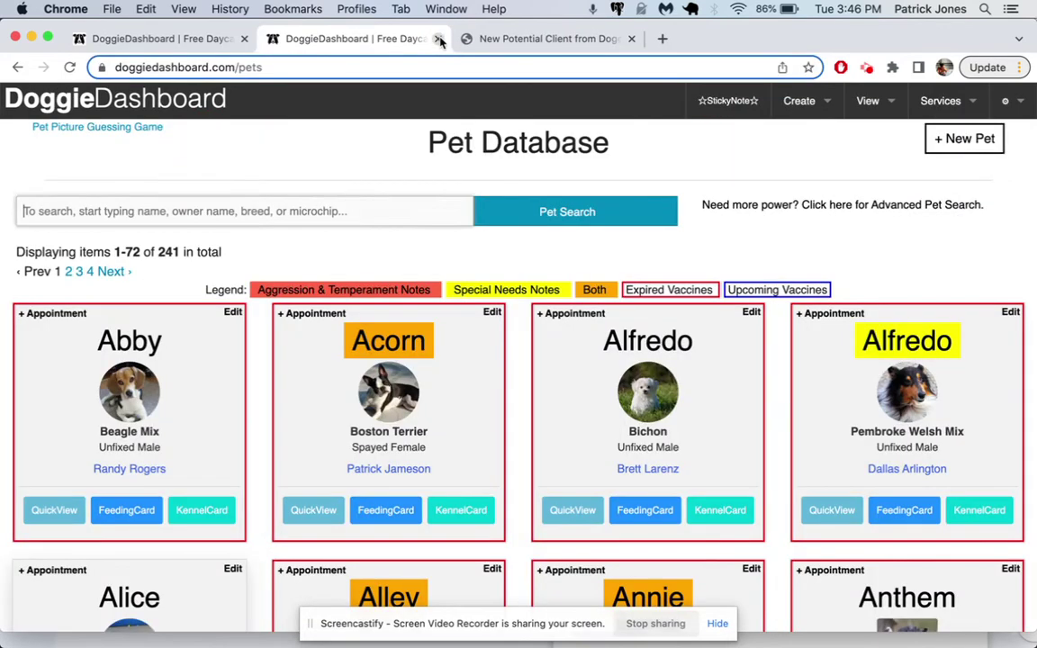
- Read the New Potential Client e-mail listing the owner's details and pets Luna and Lacey
click(495, 40)
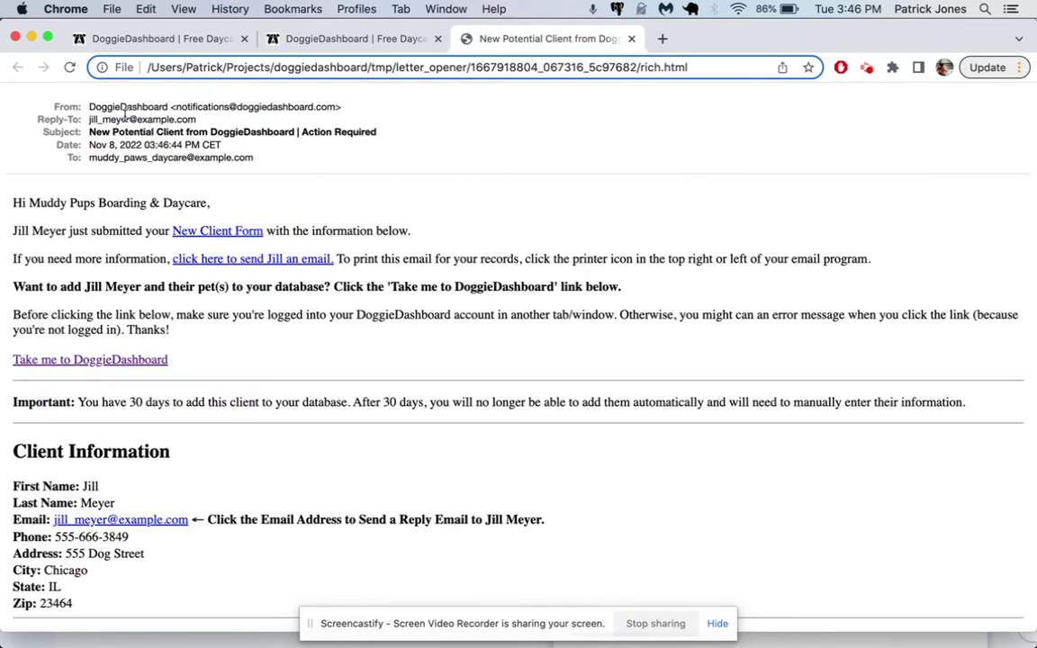
drag(29, 203, 351, 209)
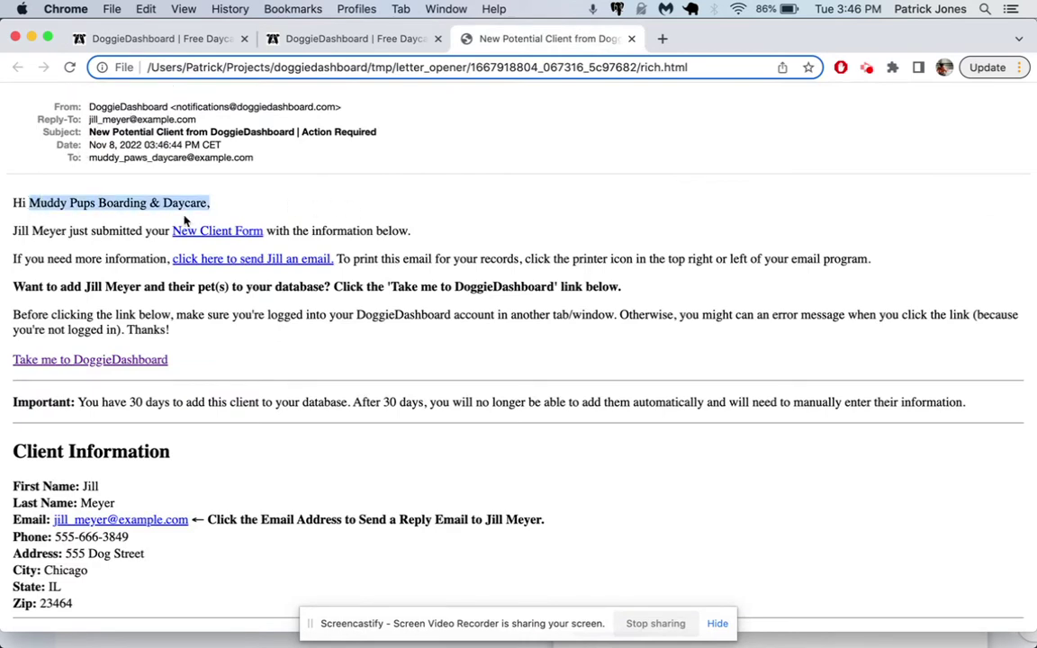
click(53, 224)
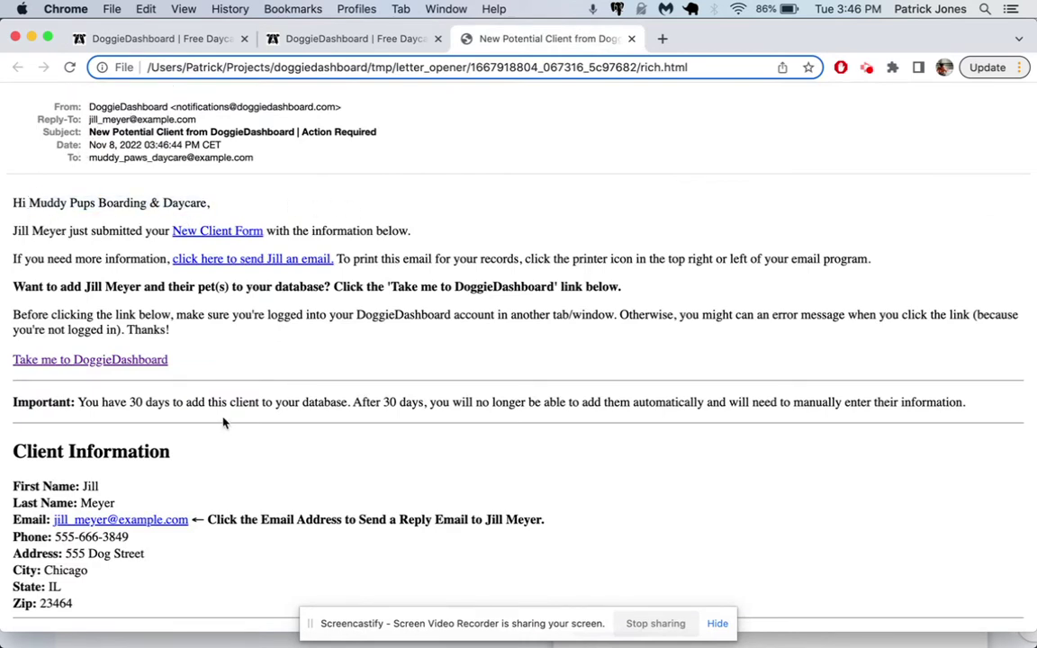
scroll(224, 421, down, 2)
drag(85, 525, 11, 418)
scroll(183, 529, down, 1)
scroll(183, 529, down, 3)
scroll(182, 604, down, 2)
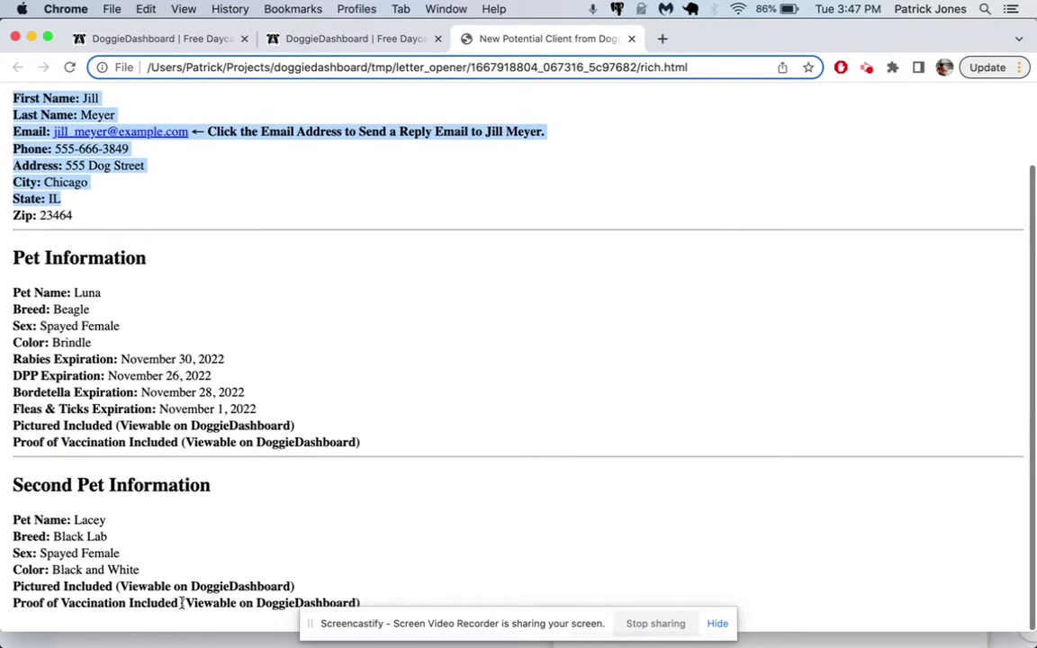
drag(182, 602, 13, 521)
scroll(298, 324, up, 5)
scroll(309, 296, up, 2)
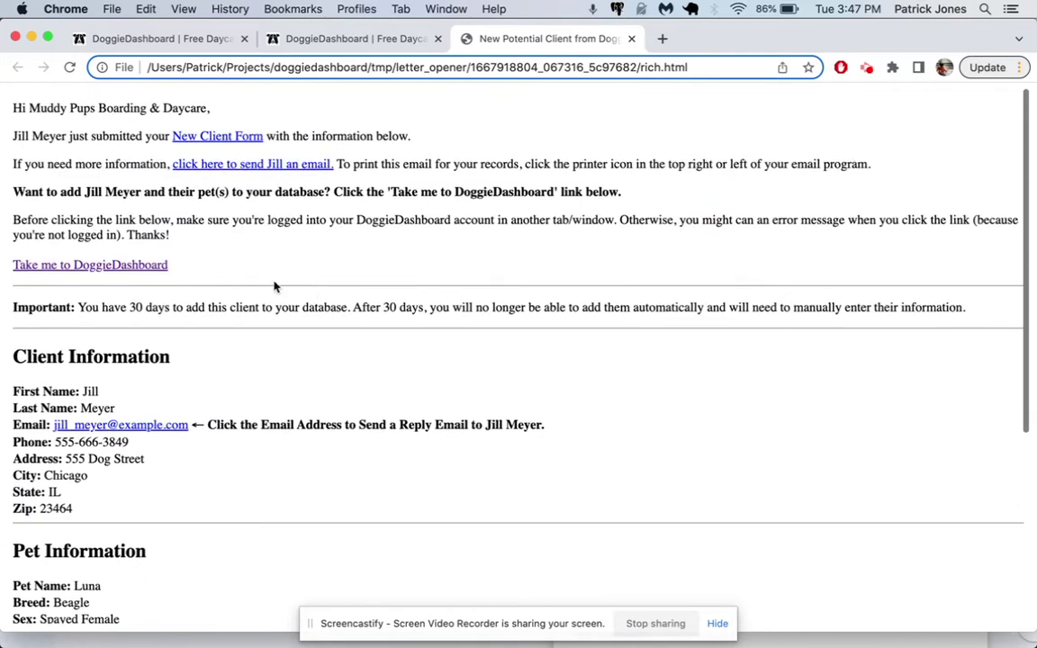
- From the notification inbox, take action on the new registration and review its pre-filled form
click(93, 263)
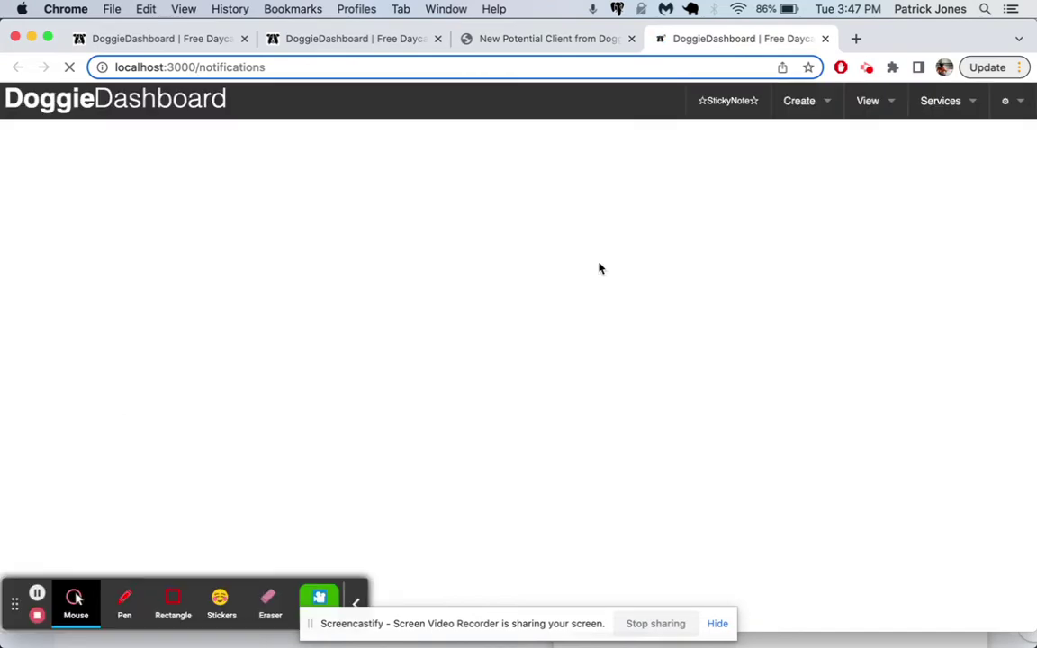
click(178, 102)
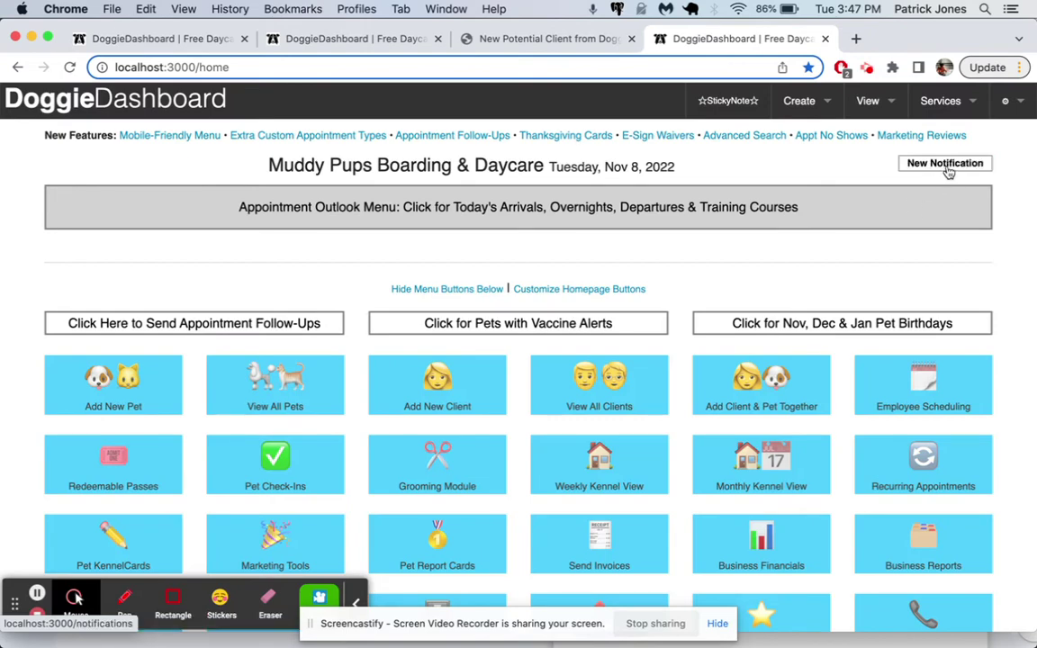
click(947, 169)
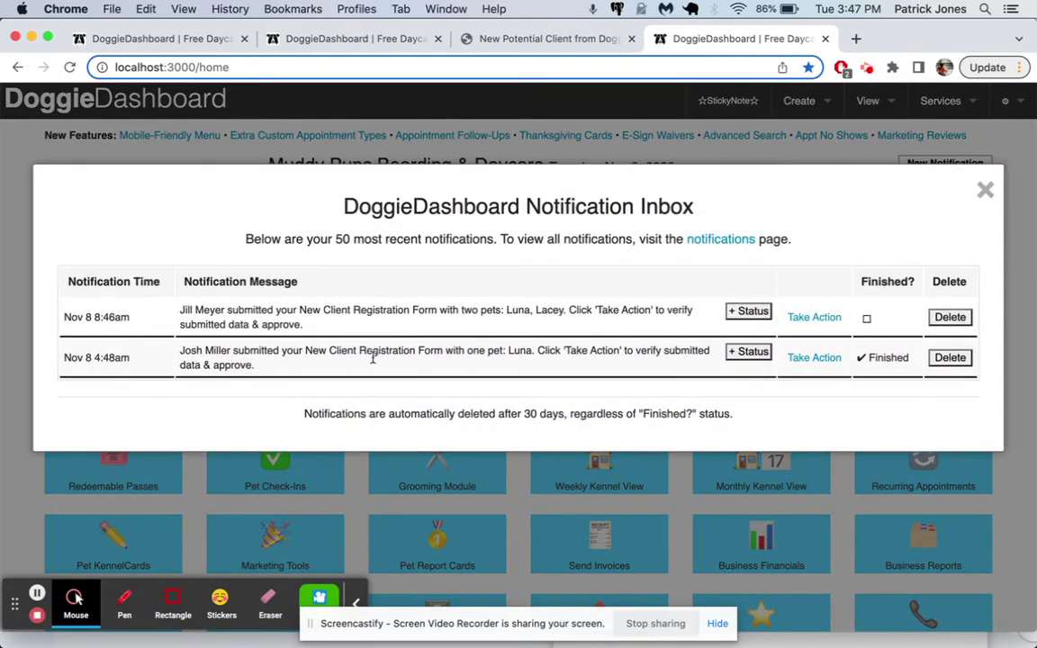
drag(304, 325, 163, 312)
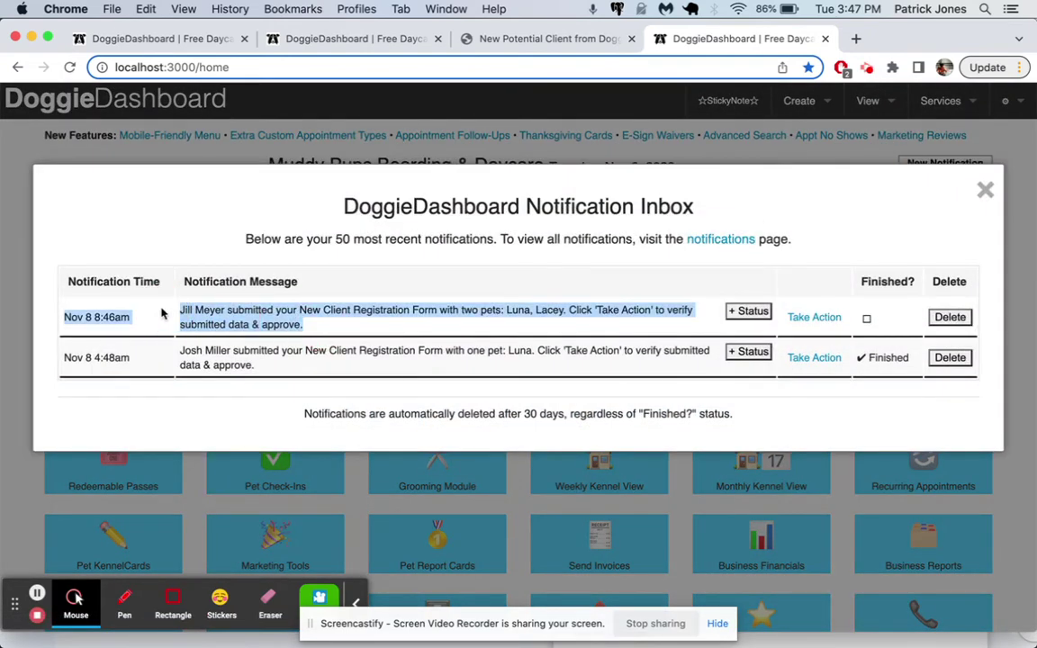
click(376, 300)
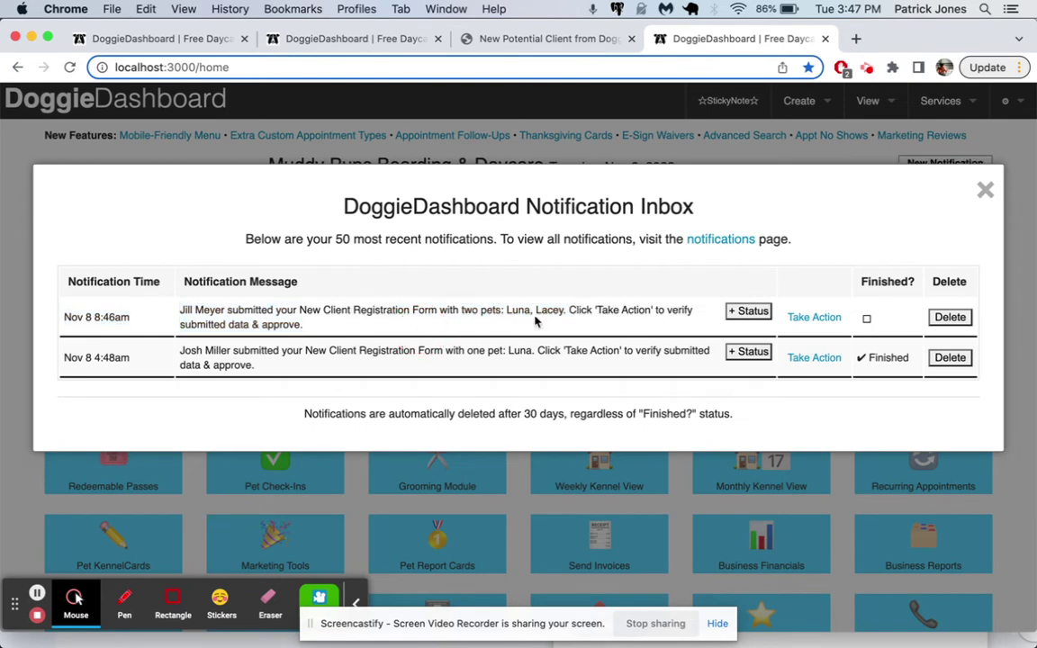
click(816, 317)
scroll(518, 209, down, 3)
scroll(435, 199, down, 2)
scroll(715, 196, up, 1)
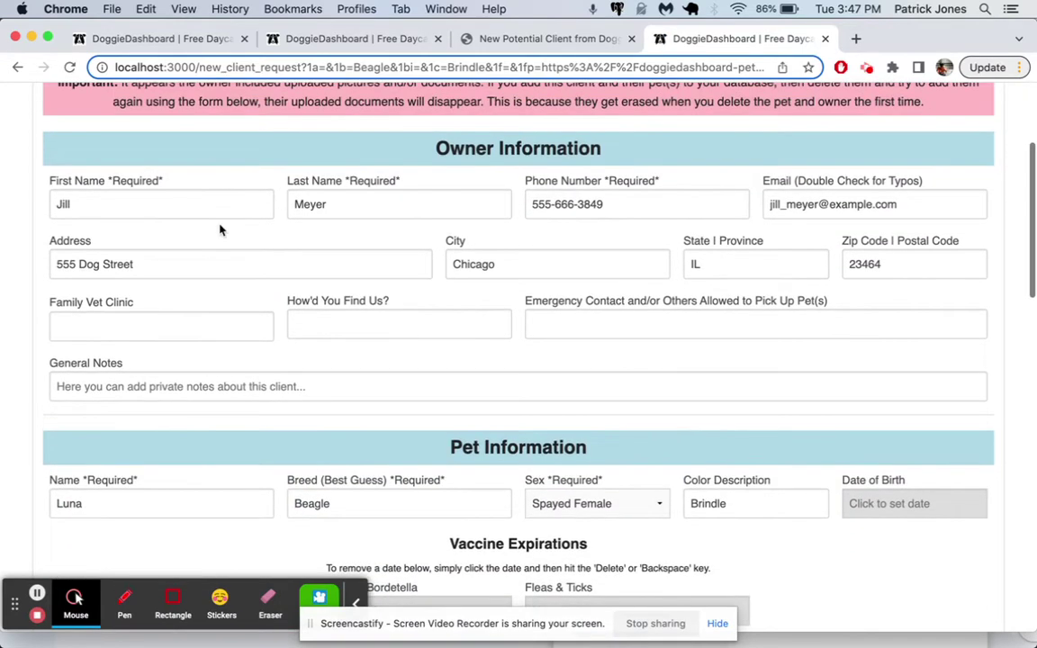
- Change 'Street' to 'Avenue' in the client's address, then save the client with Luna and Lacey
double_click(126, 269)
text(Avenu)
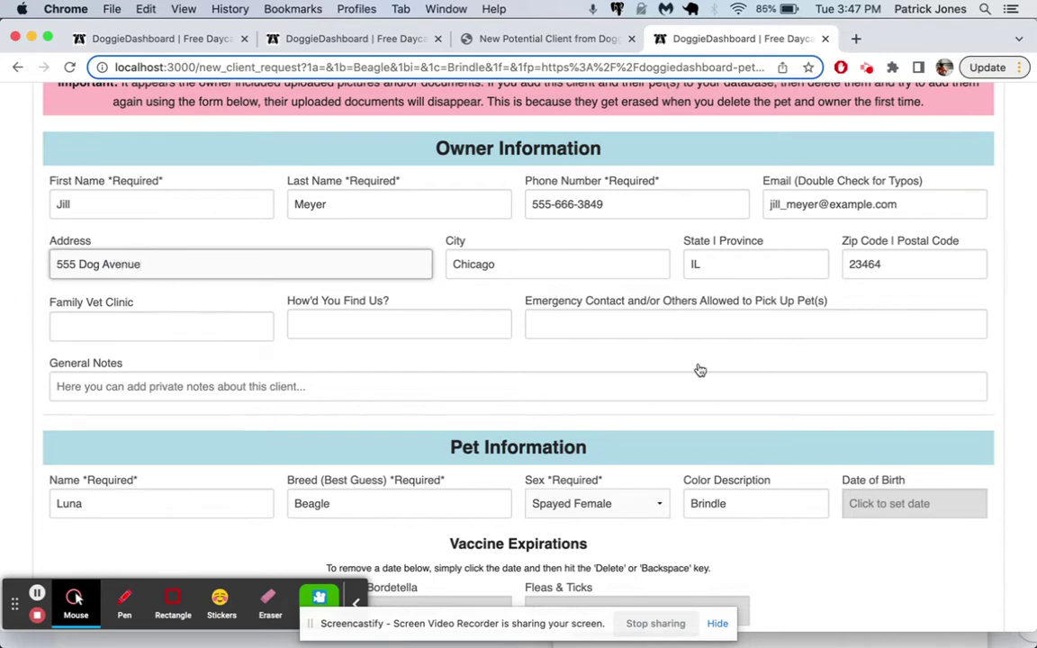
scroll(451, 310, down, 3)
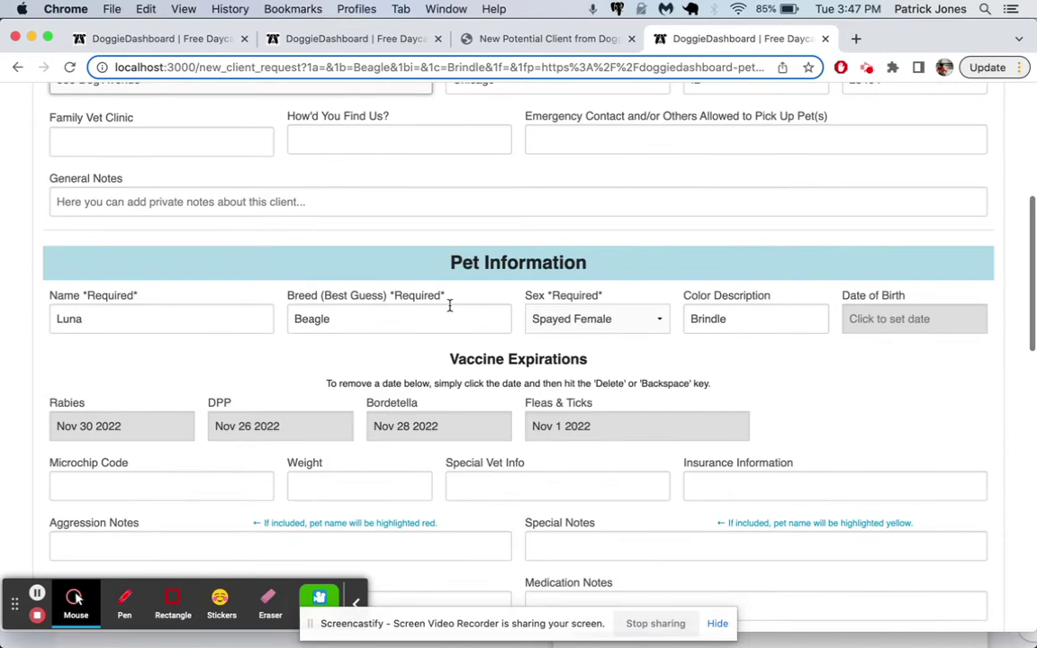
scroll(378, 324, down, 5)
scroll(117, 425, down, 5)
scroll(117, 426, down, 5)
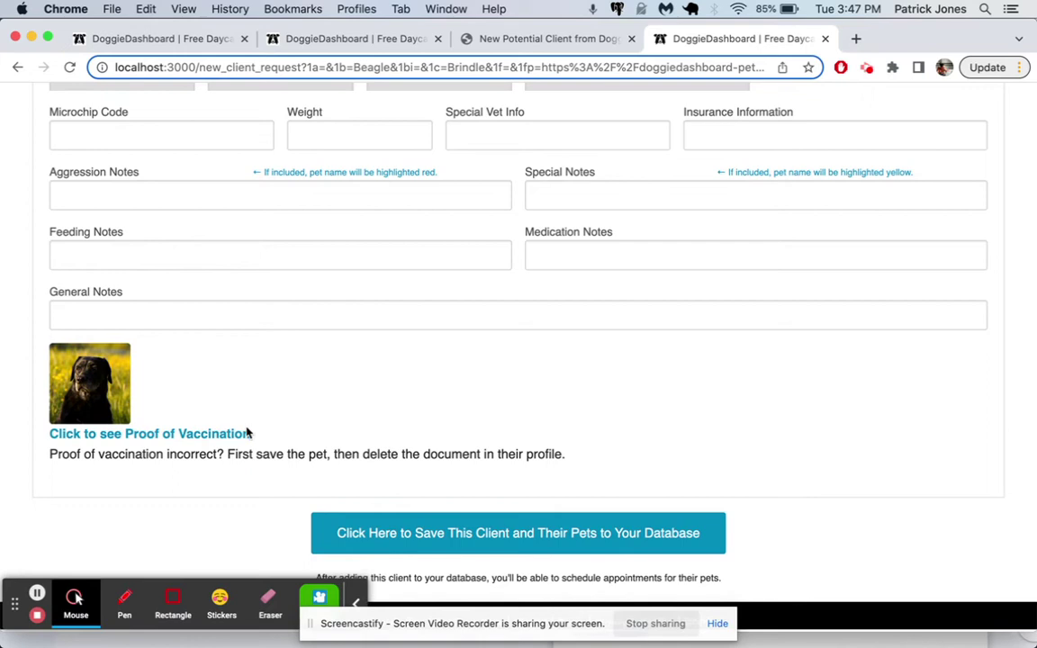
click(474, 546)
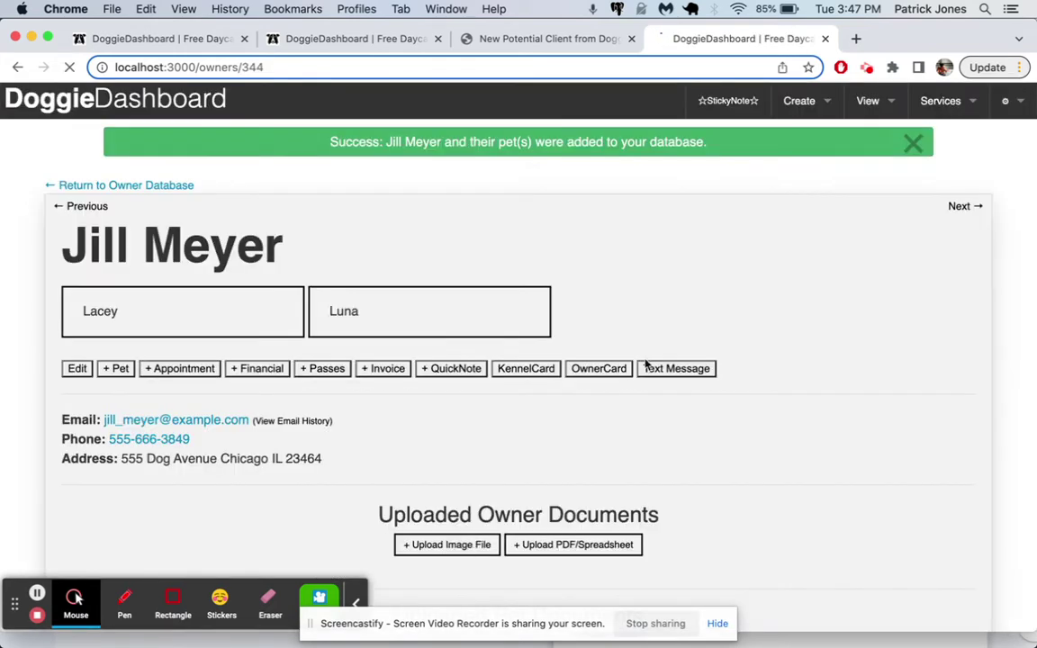
- Dismiss the success banner, find the new client in the Clients database, and open their profile
click(912, 145)
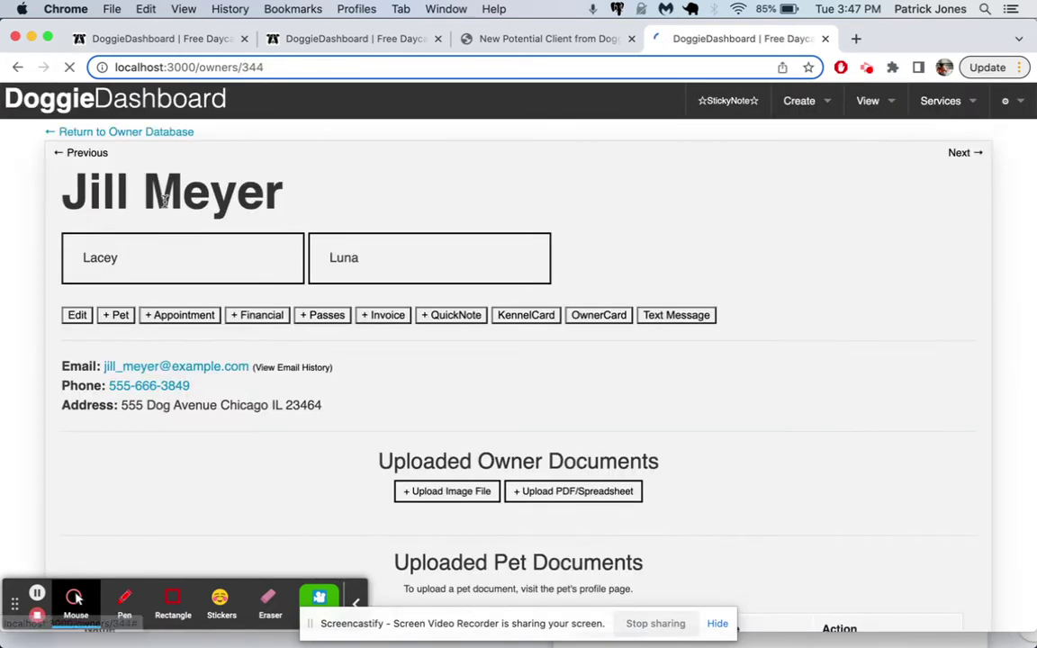
click(860, 102)
mouse_move(845, 140)
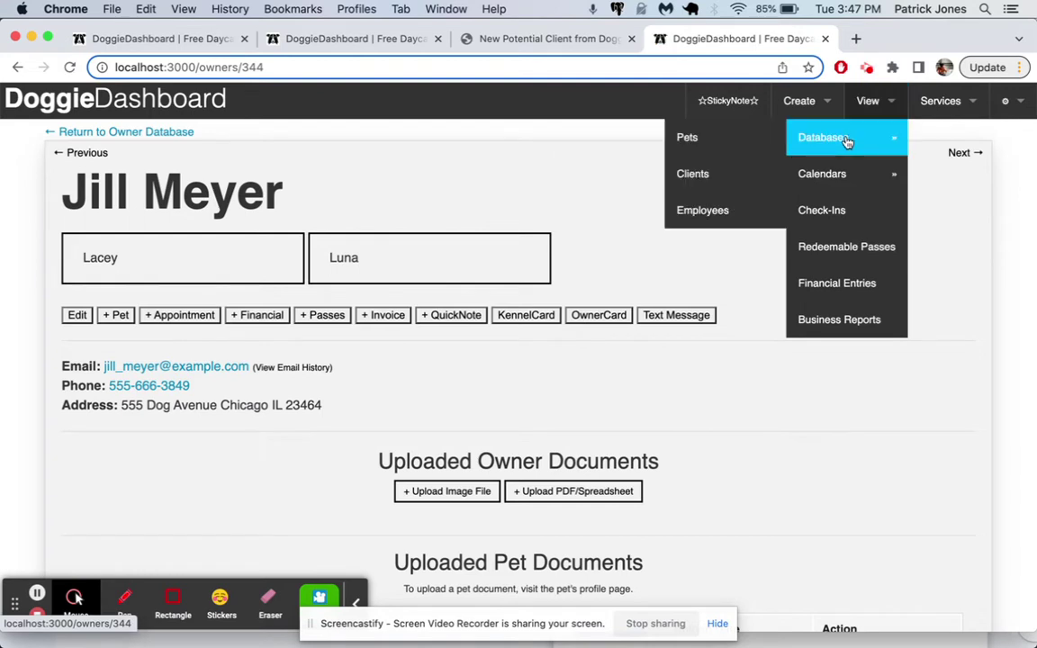
click(749, 178)
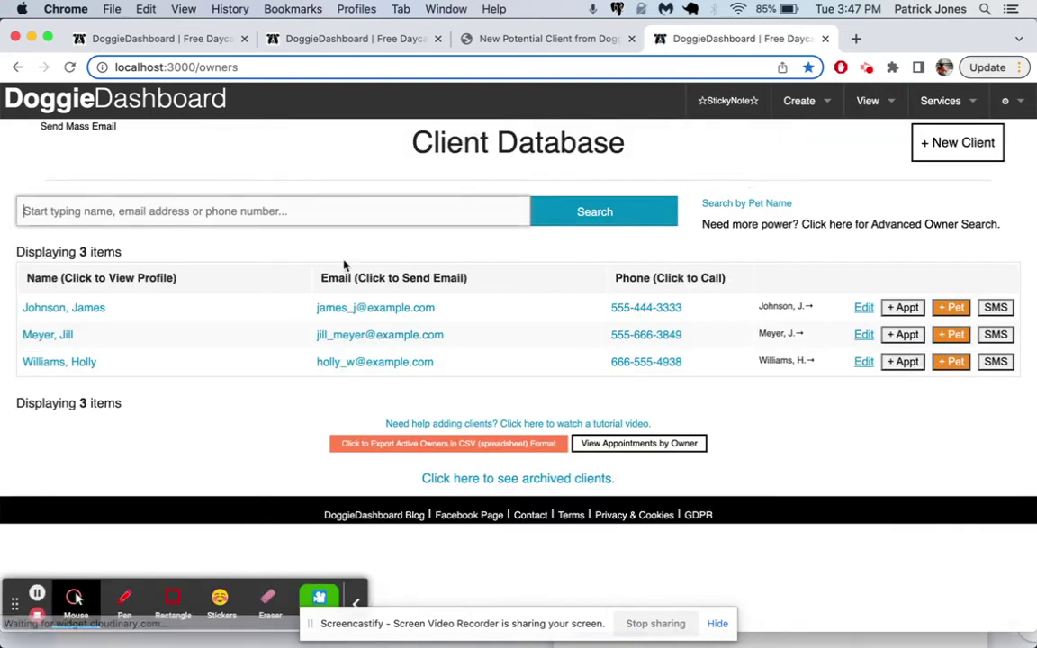
click(45, 338)
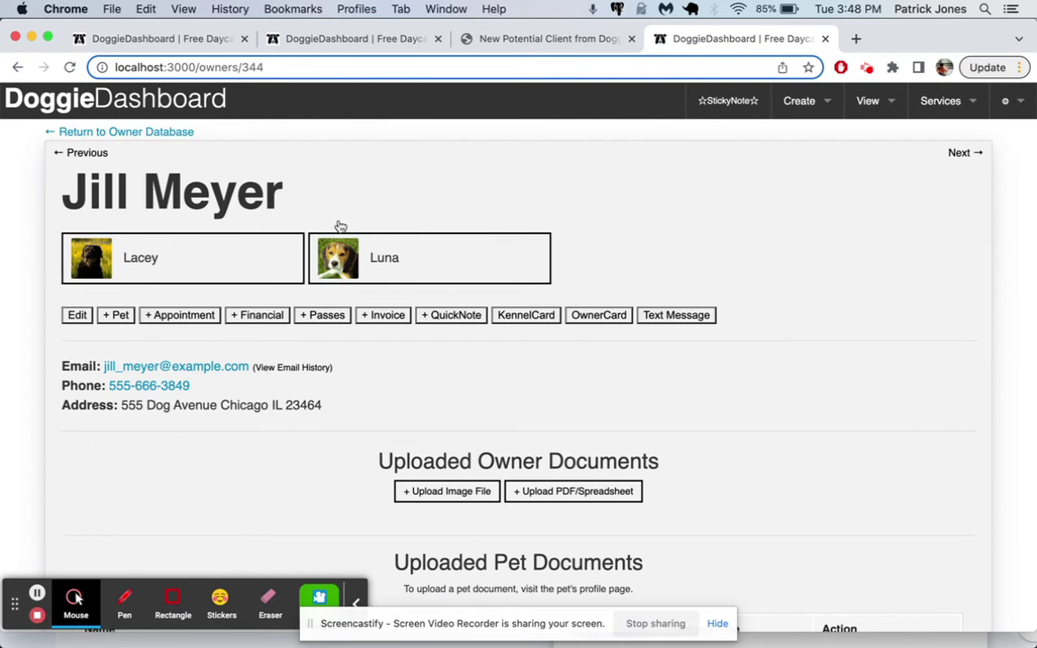
mouse_move(345, 599)
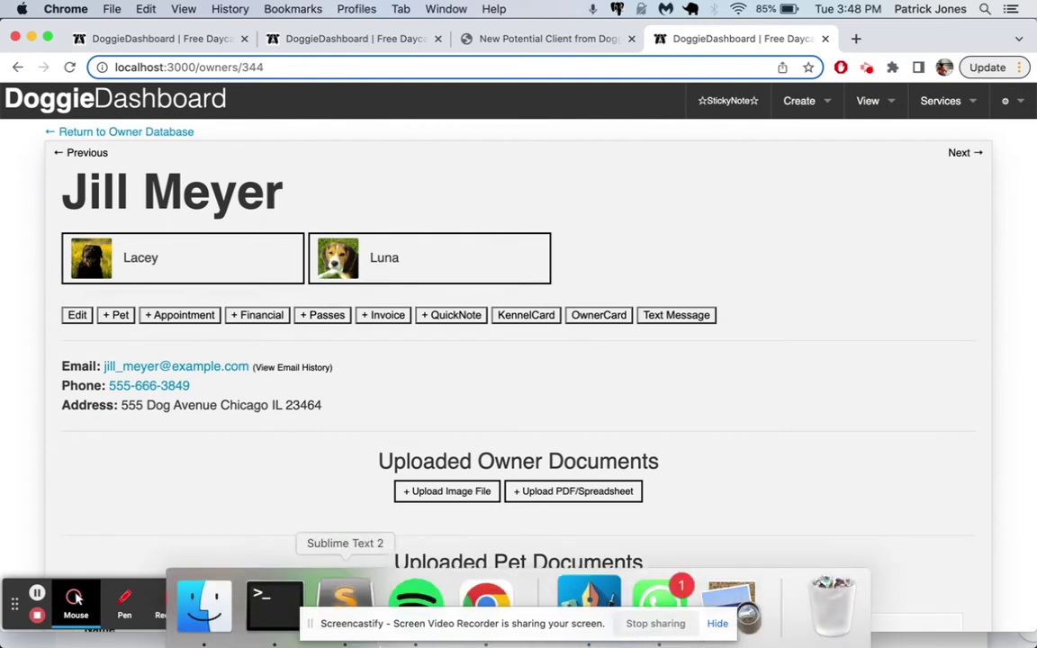
click(941, 103)
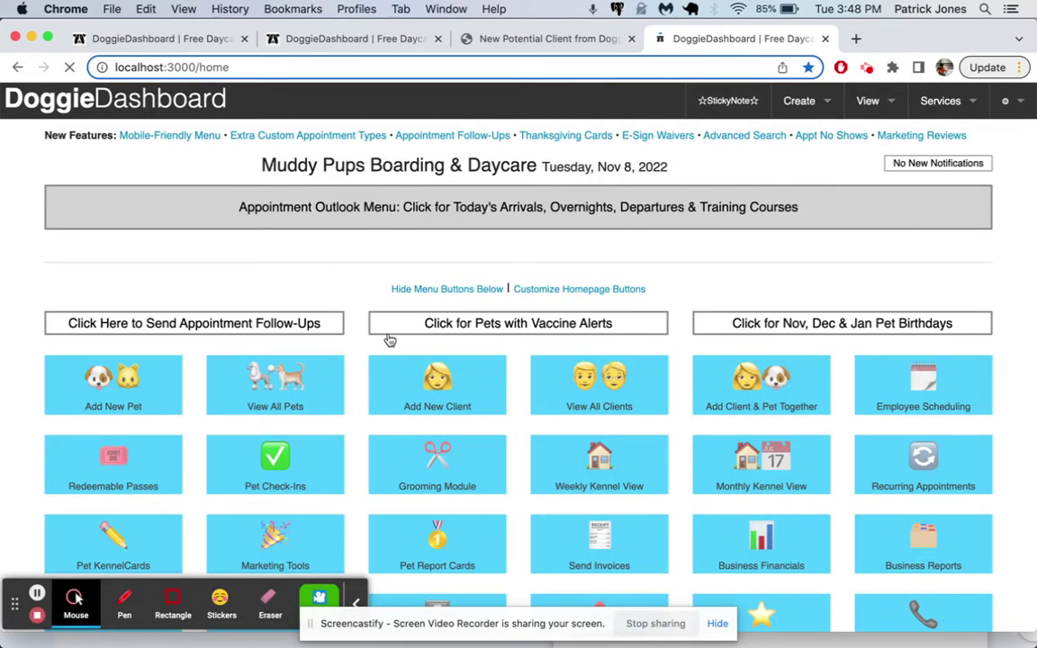
- Locate the Schedule Appointment button and its embed code in the home page's website buttons section
scroll(389, 333, down, 10)
scroll(389, 336, down, 15)
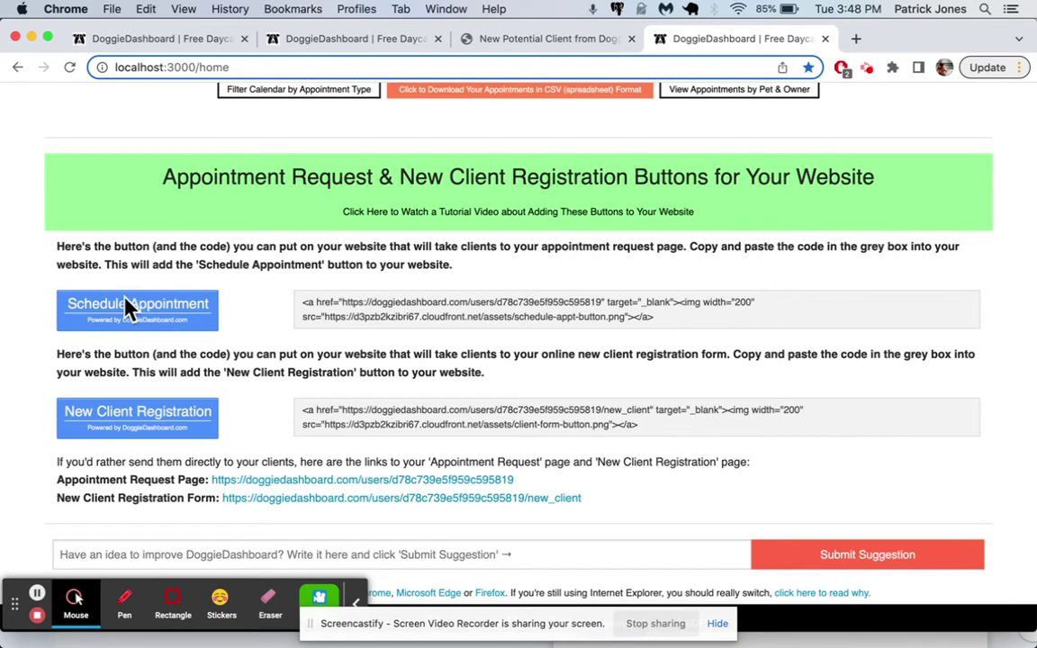
drag(681, 326, 231, 317)
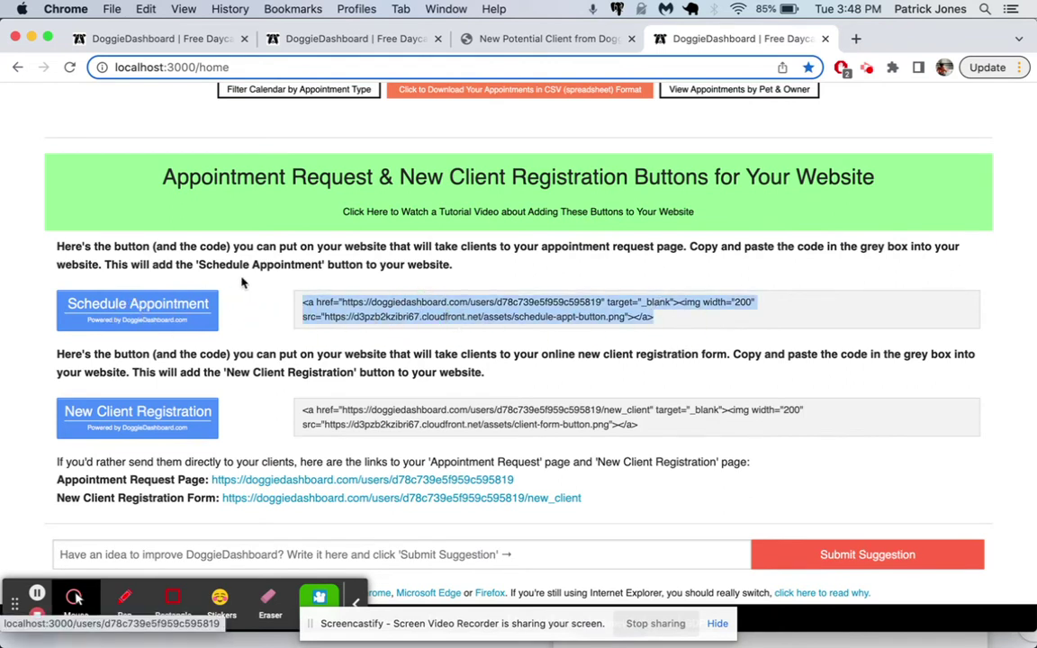
click(223, 256)
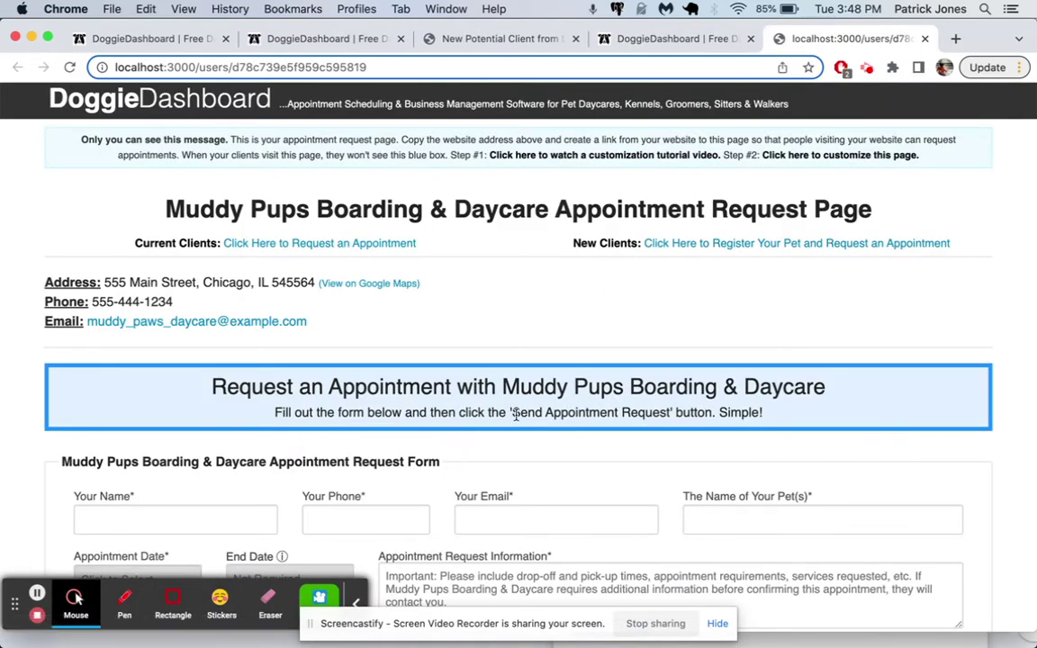
- Fill in the client's name, phone number and e-mail, with Luna as the pet name
scroll(515, 414, down, 4)
click(208, 358)
key(Tab)
text(555)
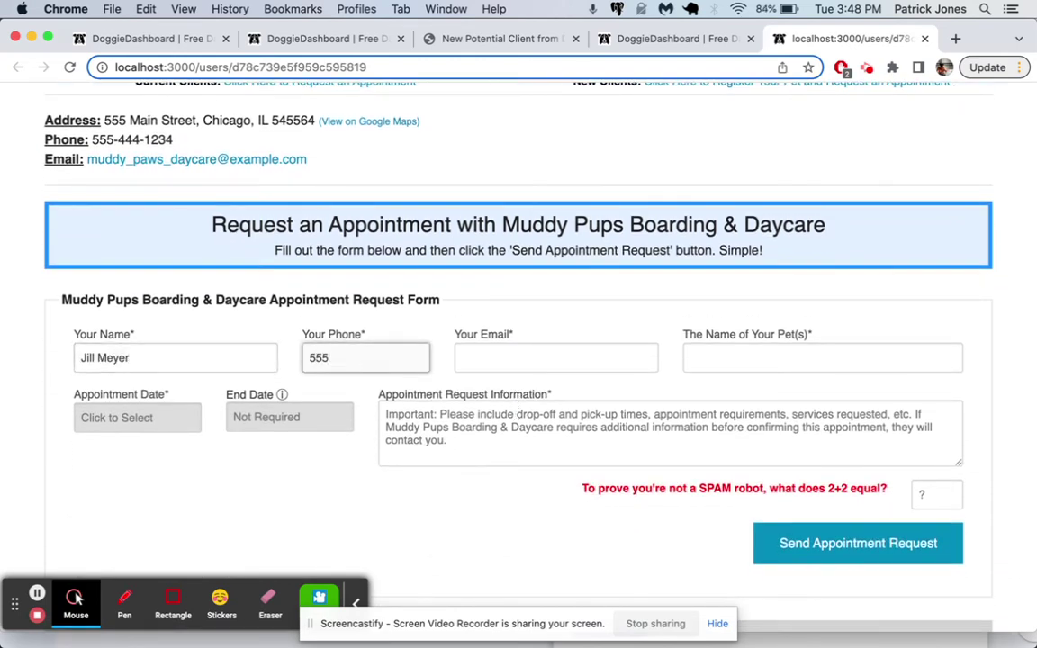
text(04333-3938)
key(Tab)
text(jilly)
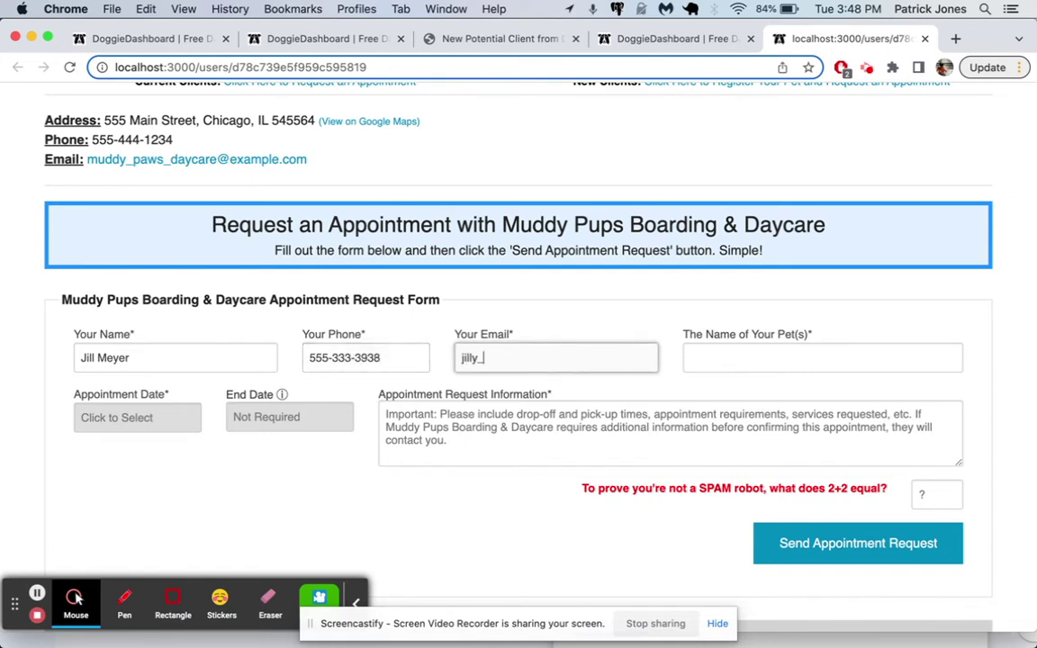
text(_meyer@example.com)
key(Tab)
text(Luna)
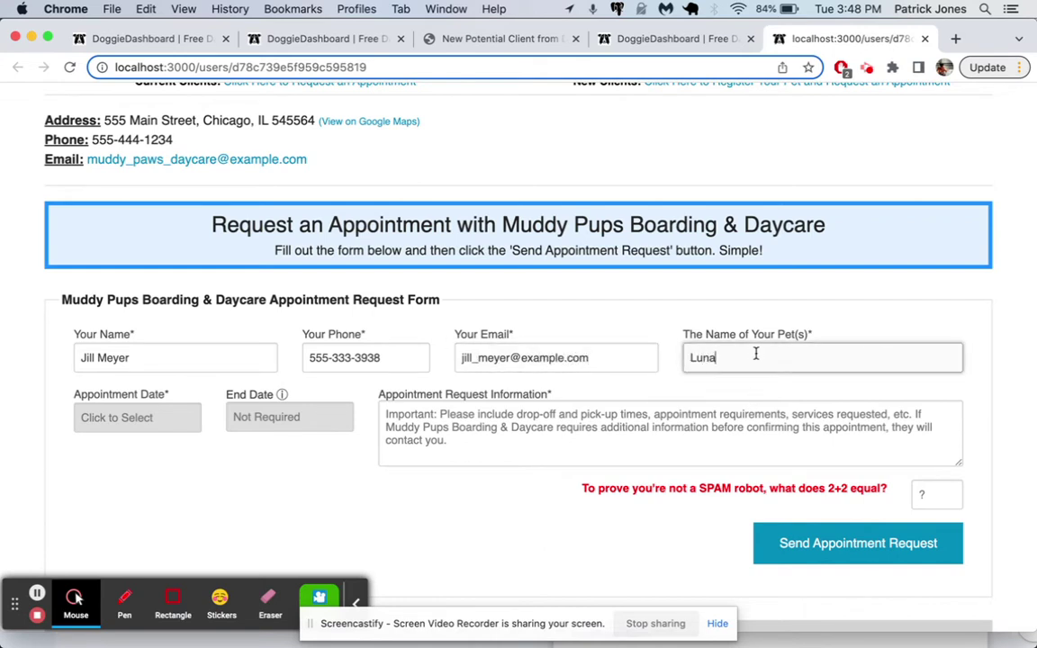
- Set the dates to Nov 10–17 2022 and describe Luna's boarding drop-off in the request details
click(191, 425)
scroll(214, 447, down, 3)
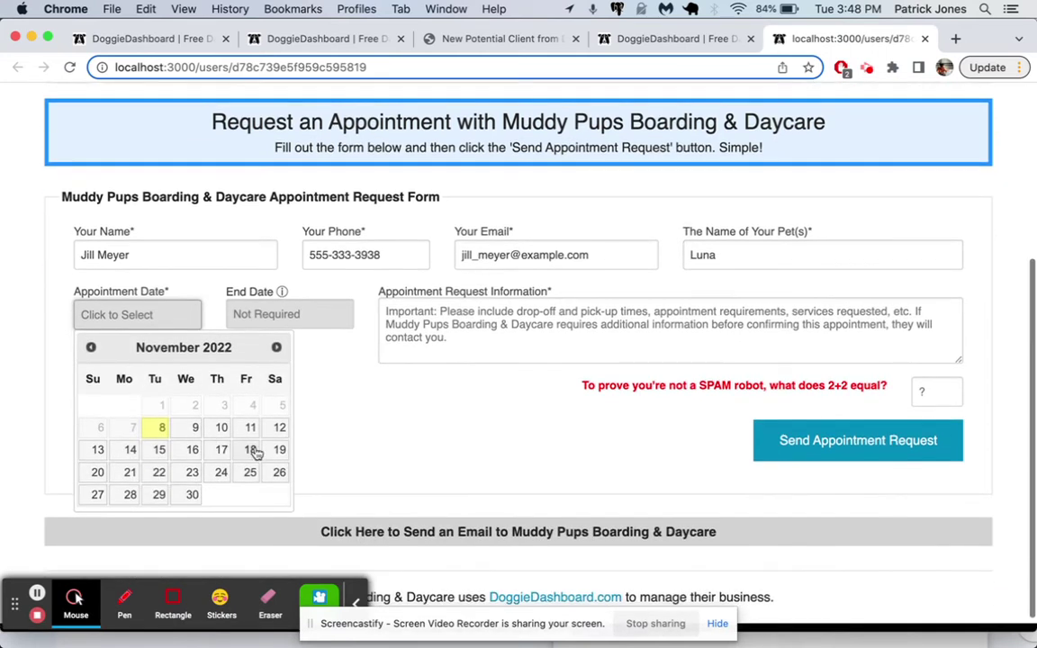
click(222, 429)
click(297, 317)
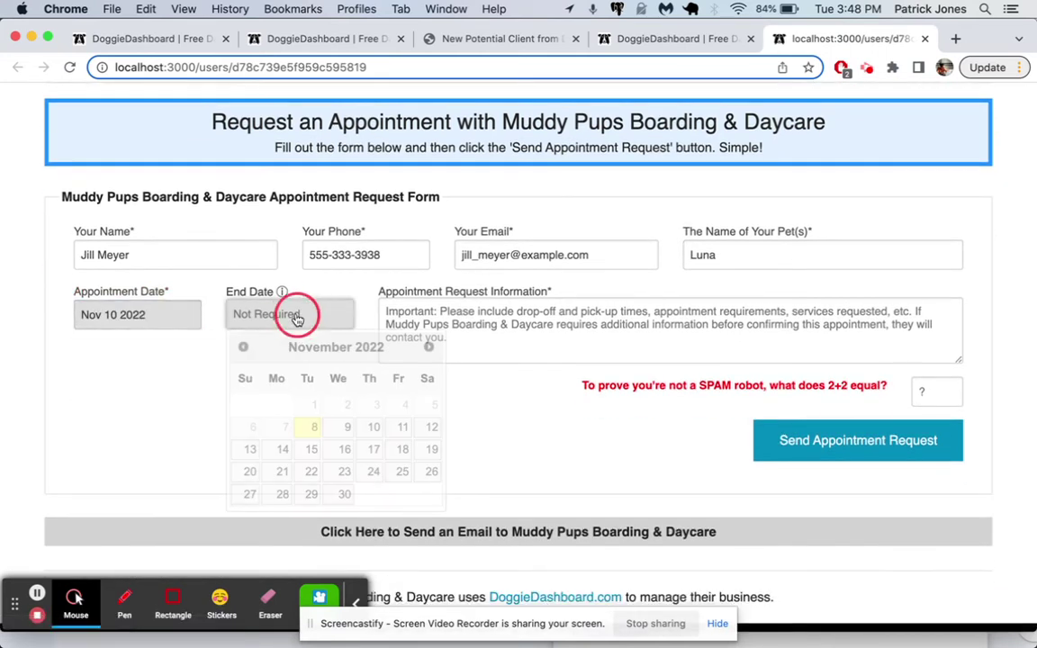
click(375, 449)
click(463, 338)
text(We need to drop off Luna for)
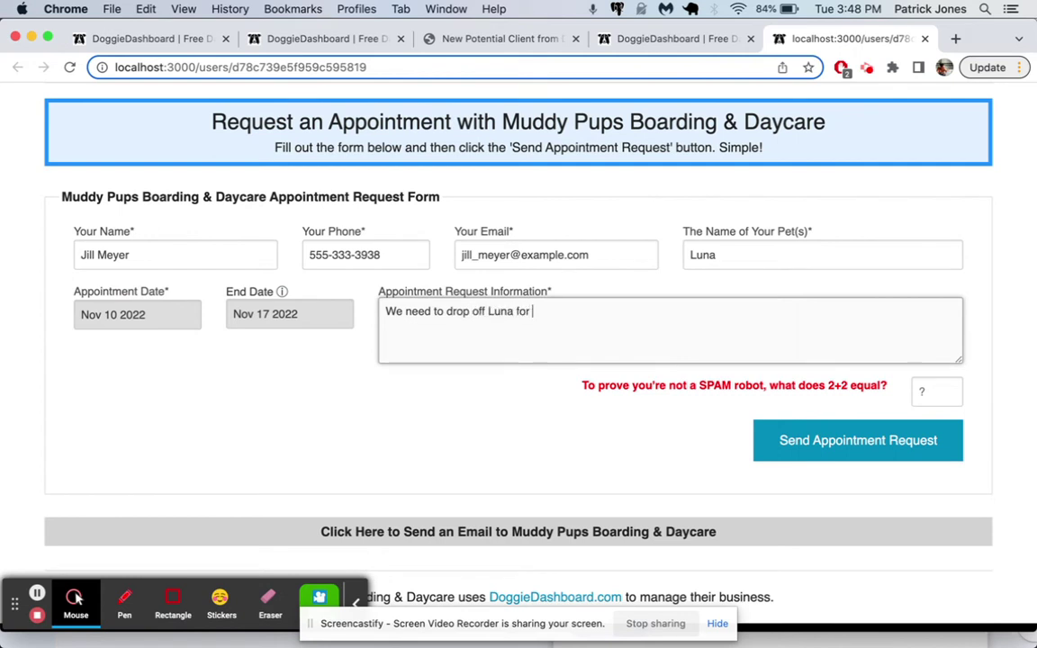
text( boarding. WE're)
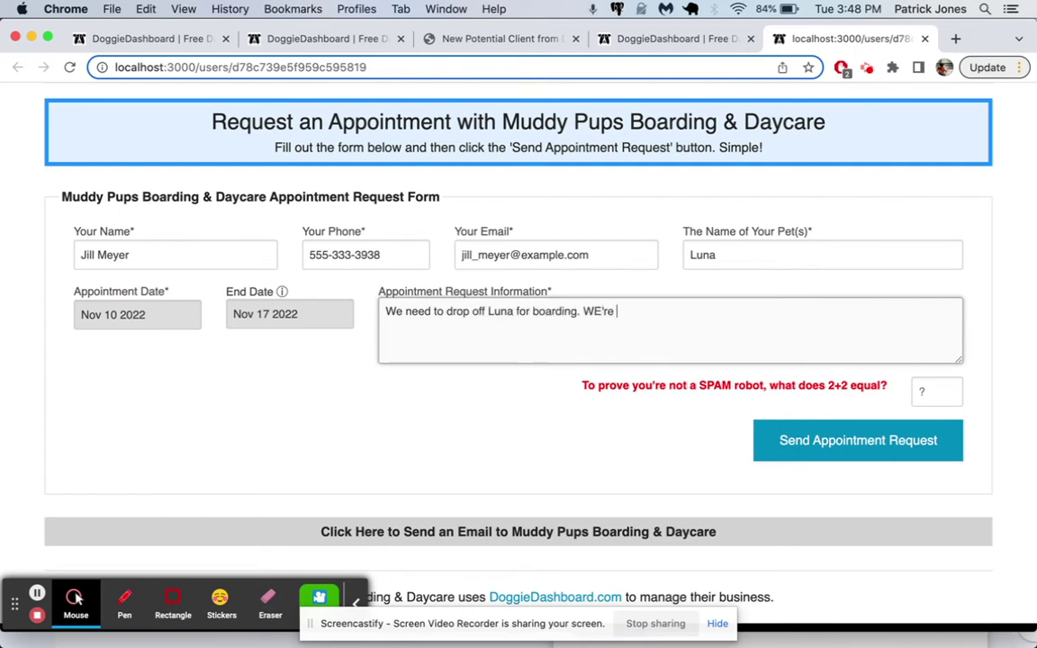
text( going to take)
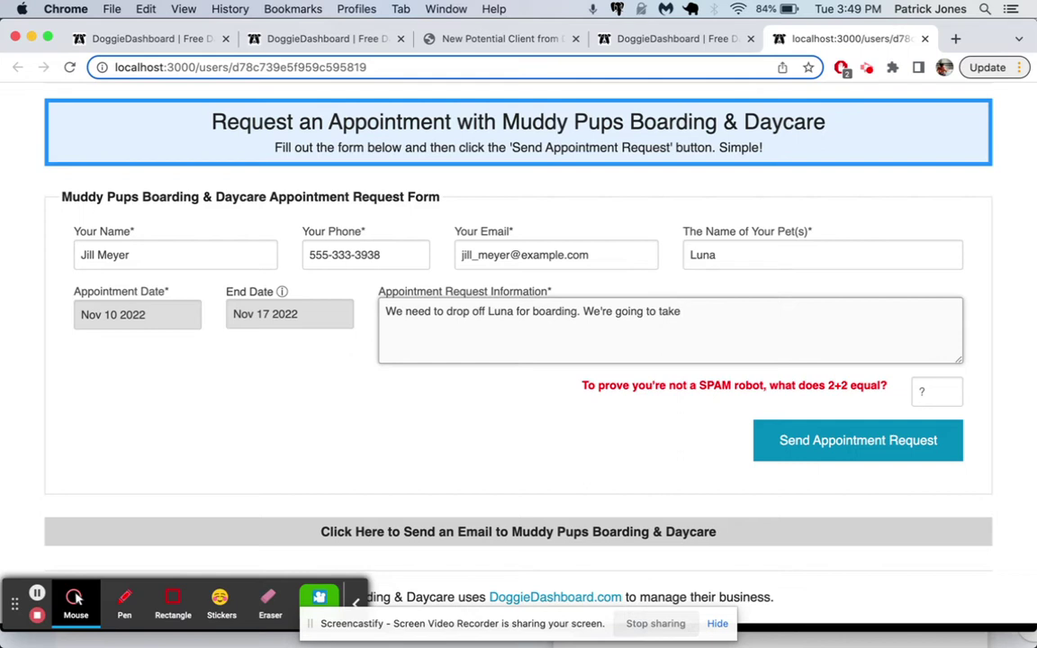
text(our other with us.)
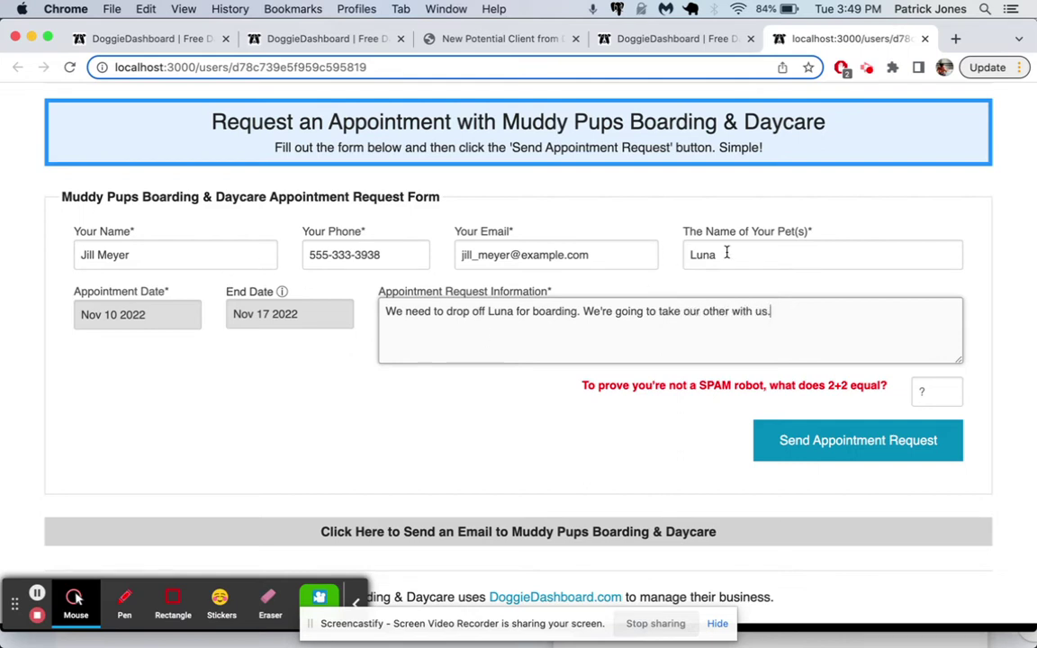
click(930, 388)
- Send the appointment request, then follow the e-mail's link to add it to the DoggieDashboard calendar
click(880, 438)
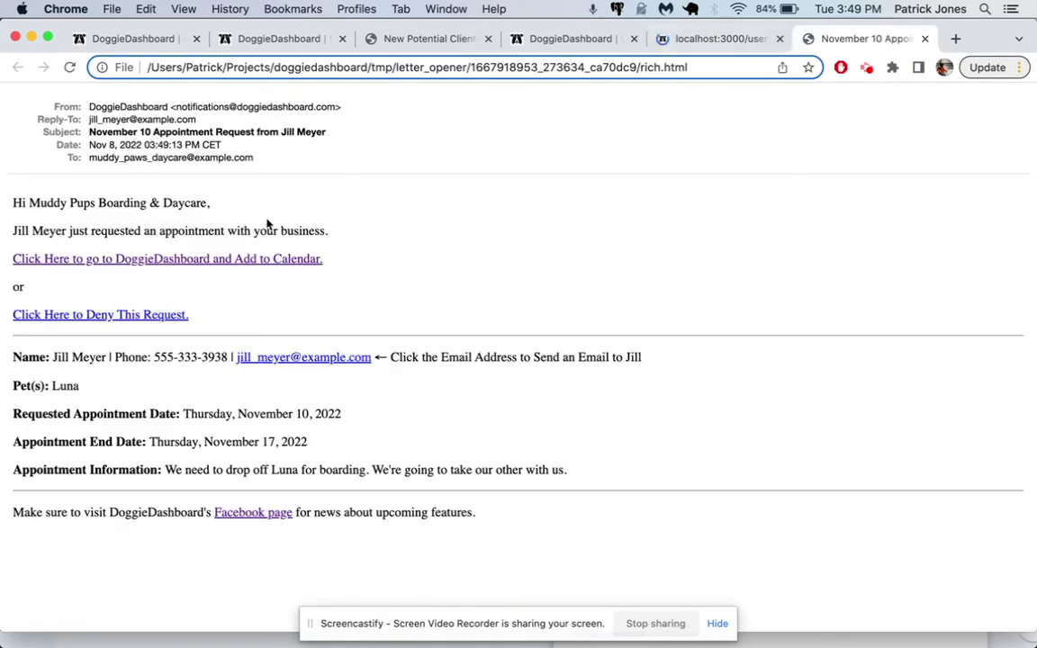
drag(14, 192, 266, 261)
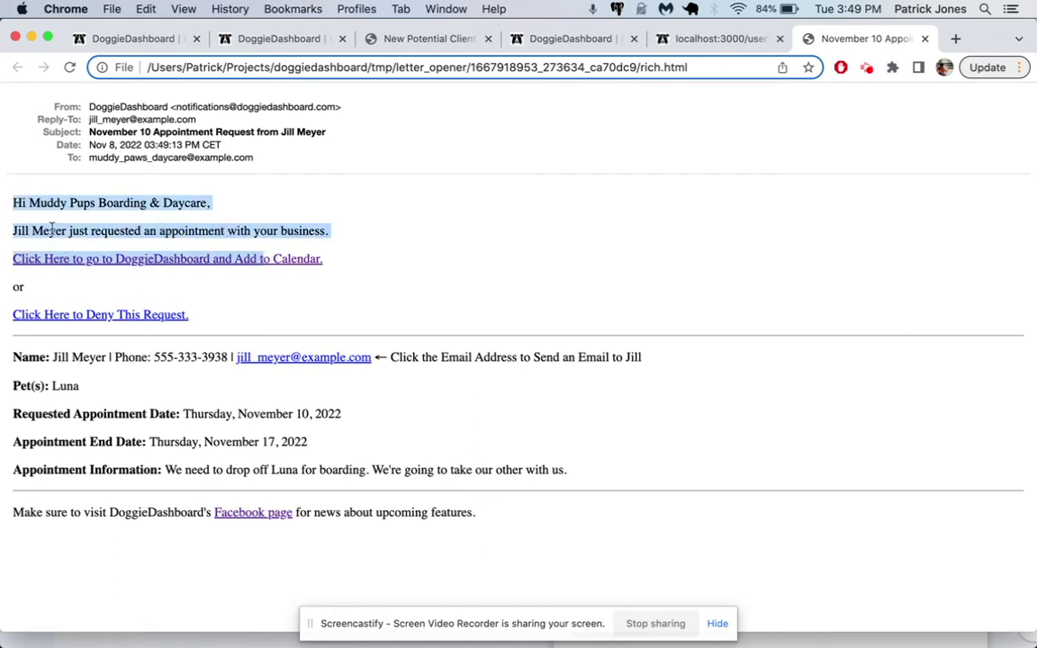
click(383, 242)
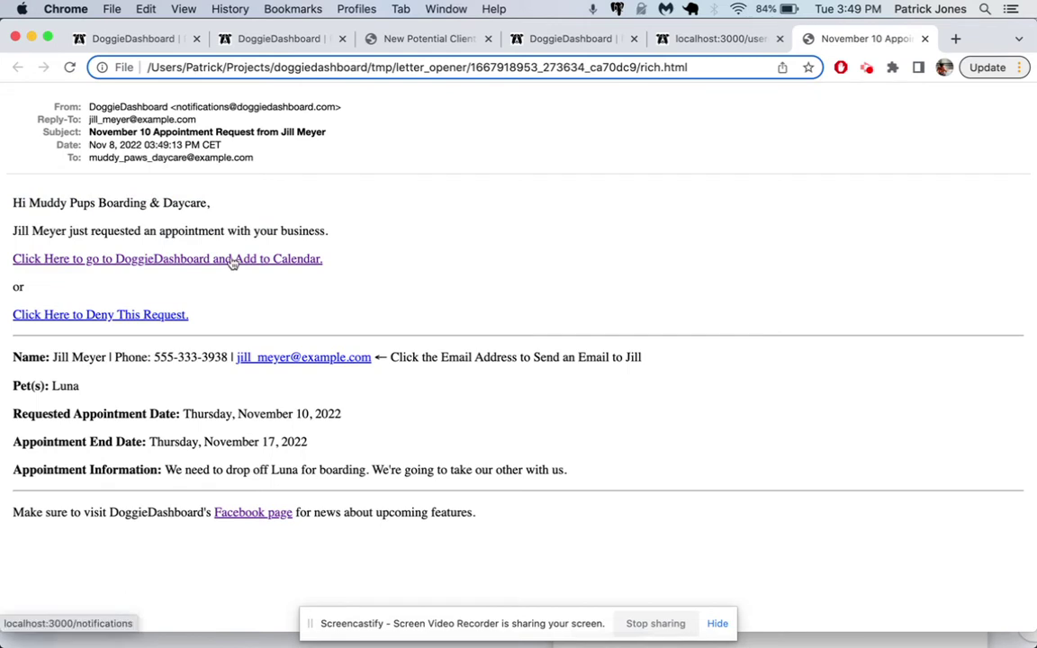
click(232, 261)
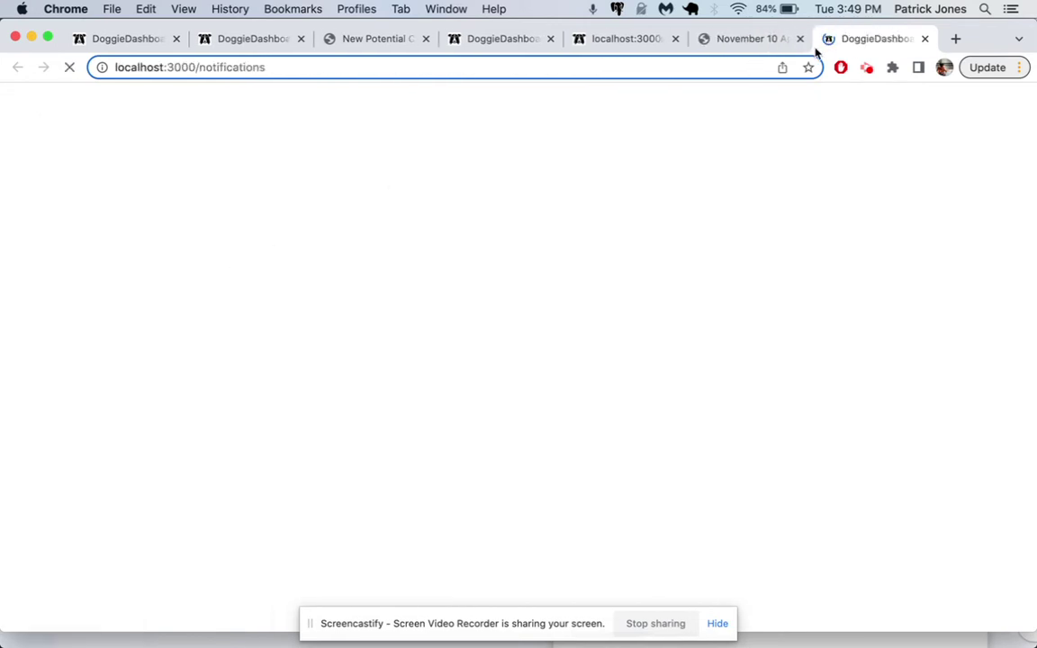
- Take action on the newest appointment request and review Luna's Nov 10–17 request alongside the weekly calendar
click(799, 39)
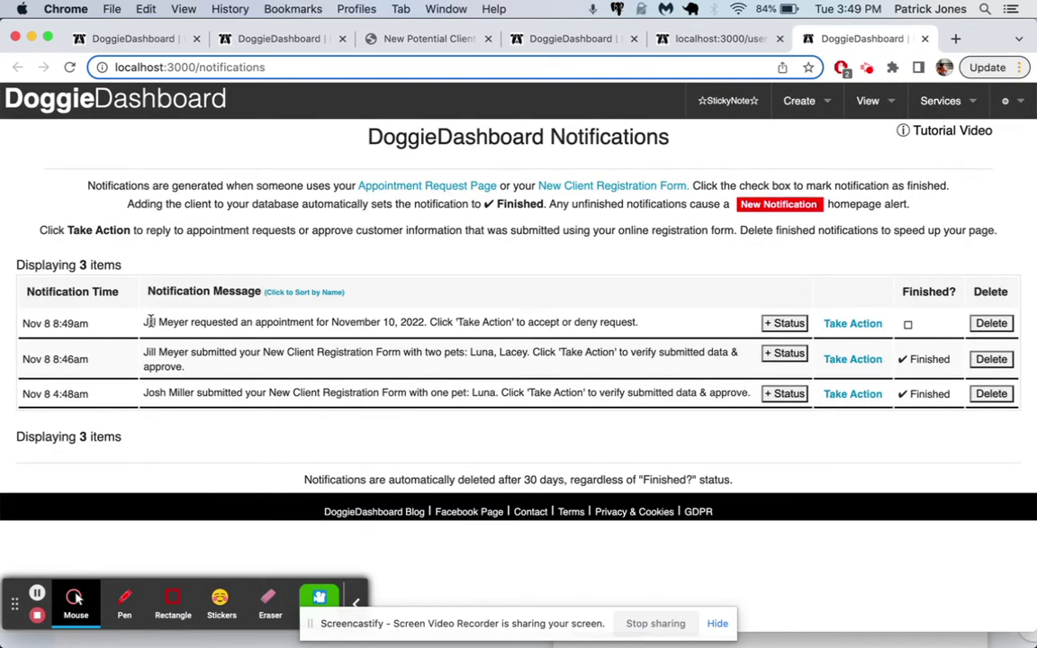
drag(139, 317, 430, 338)
click(852, 323)
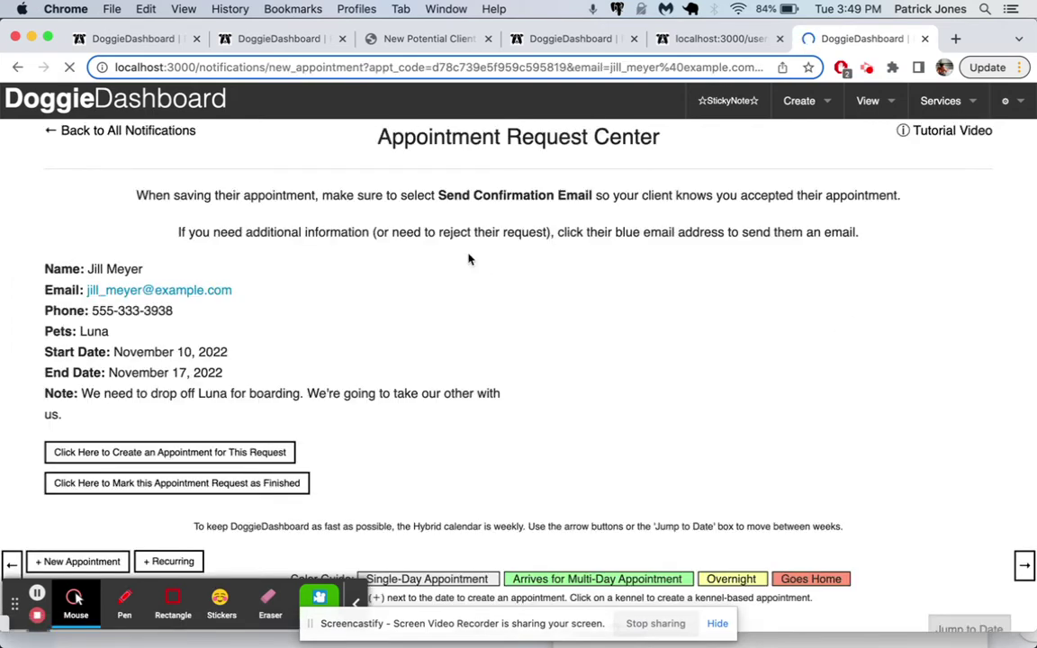
scroll(219, 359, down, 5)
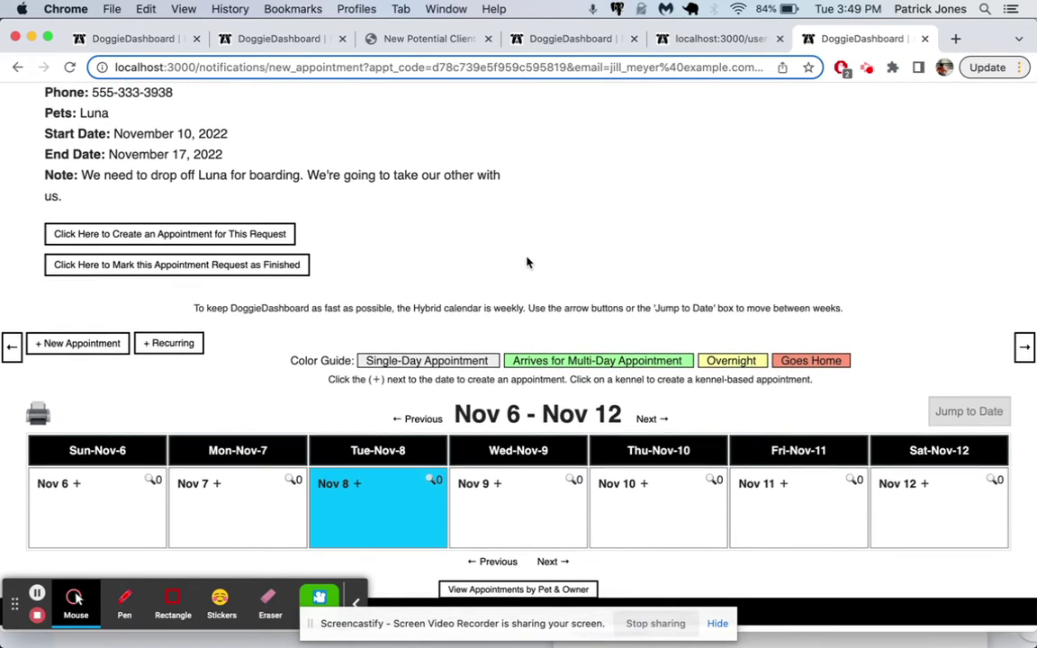
click(606, 216)
scroll(619, 306, down, 2)
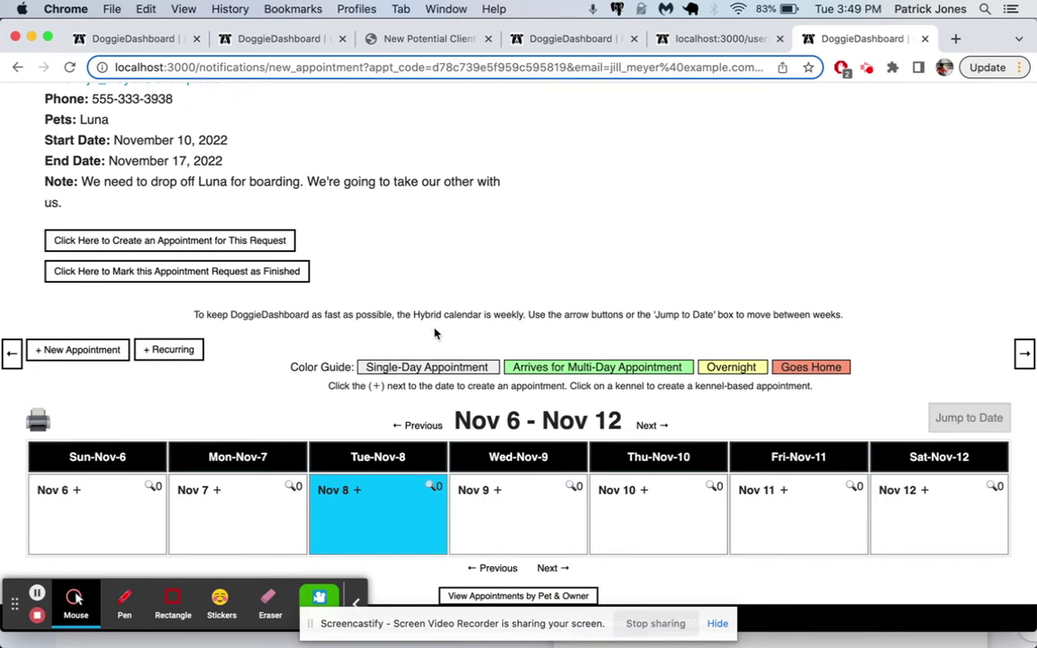
scroll(419, 335, up, 3)
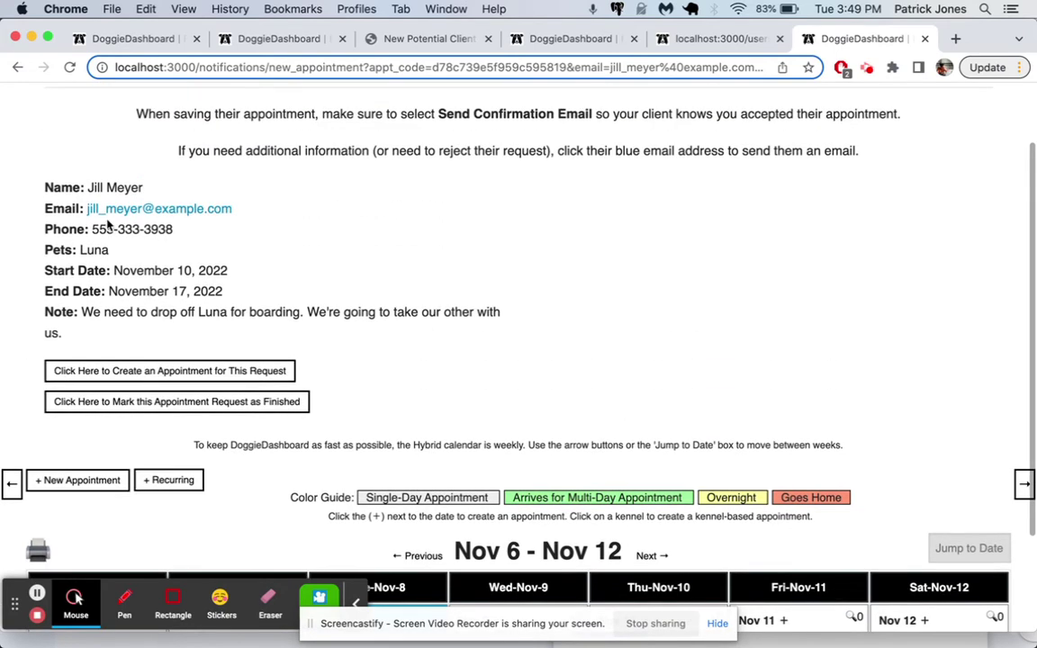
scroll(185, 290, down, 2)
click(144, 302)
- Choose Luna as the pet, with 8:00AM drop-off and 5:00PM pick-up times
scroll(249, 295, down, 3)
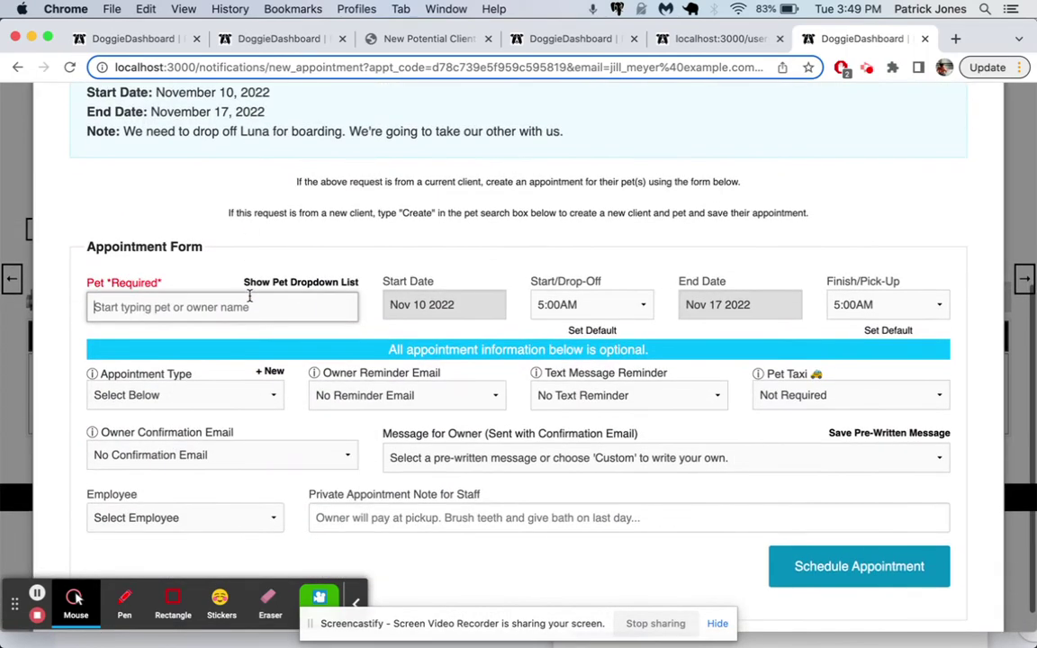
click(250, 297)
text(lun)
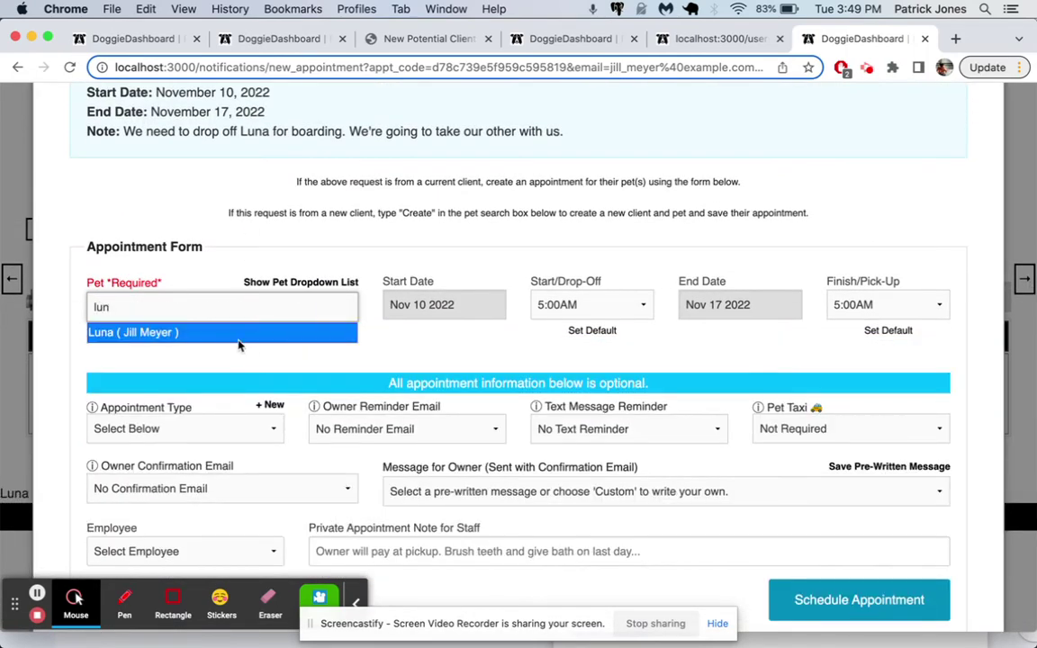
click(134, 331)
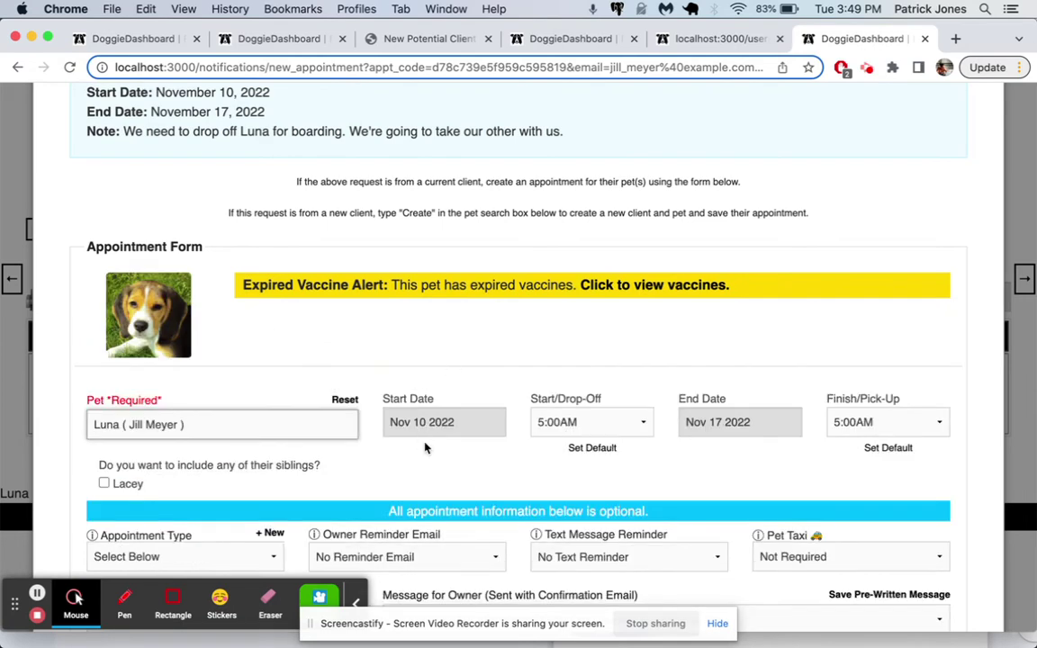
scroll(747, 428, up, 1)
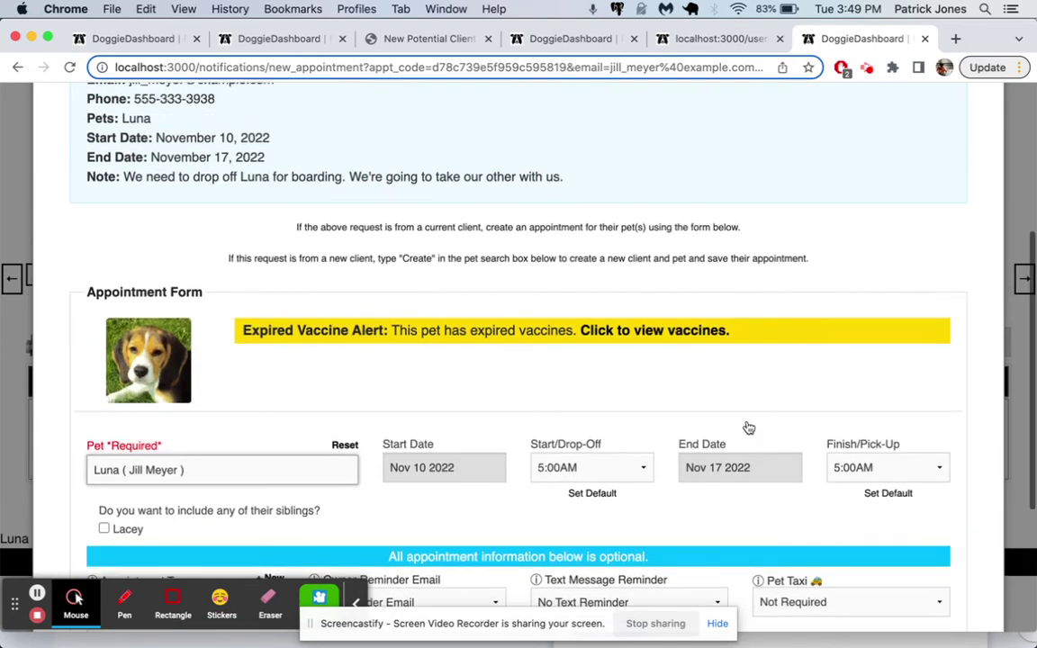
click(616, 439)
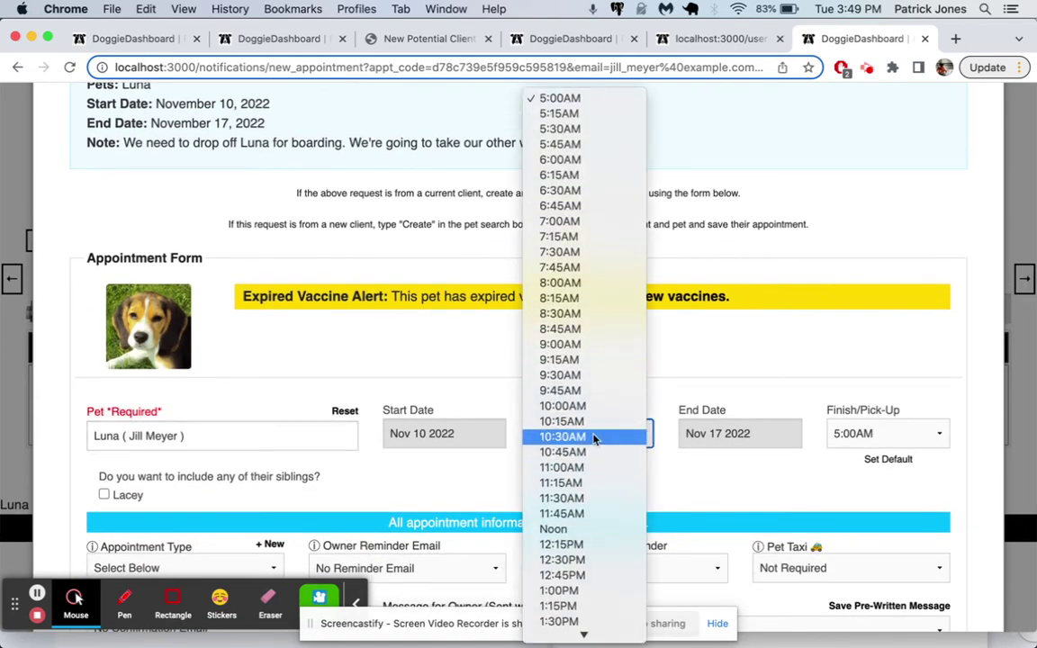
click(591, 289)
click(856, 435)
scroll(860, 450, down, 5)
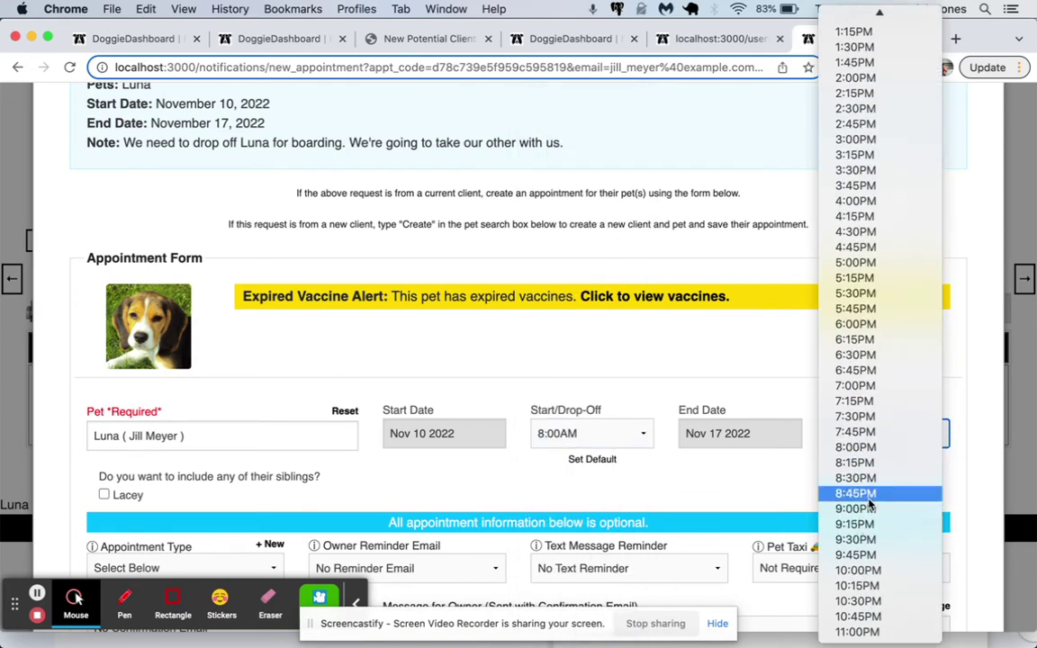
click(878, 262)
- Set the appointment type to Boarding and schedule the appointment
scroll(878, 315, down, 3)
click(198, 367)
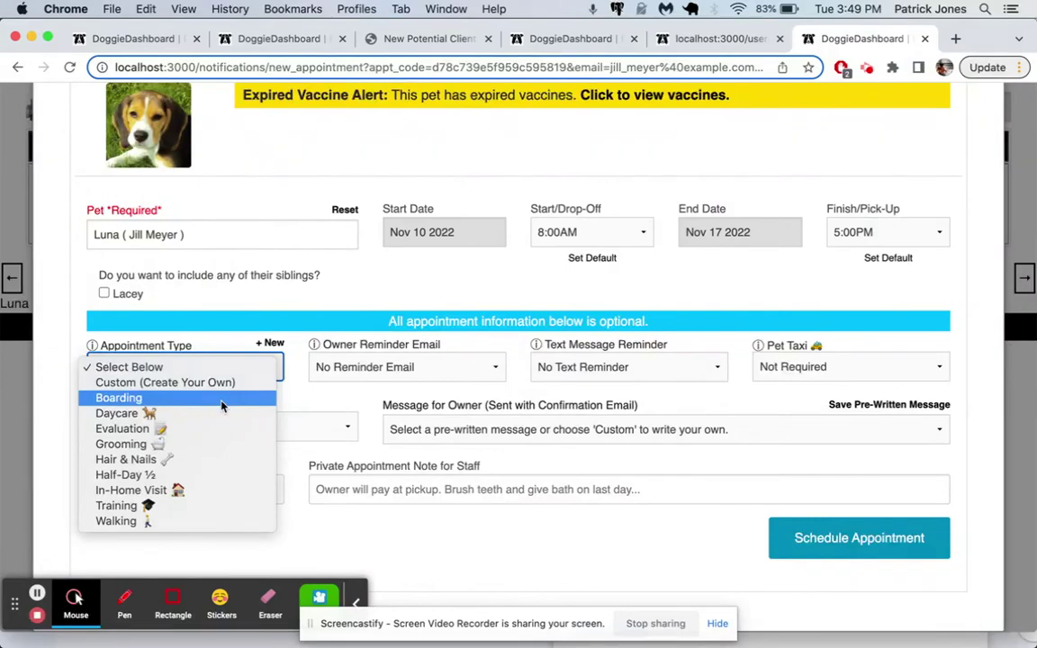
click(222, 400)
click(855, 539)
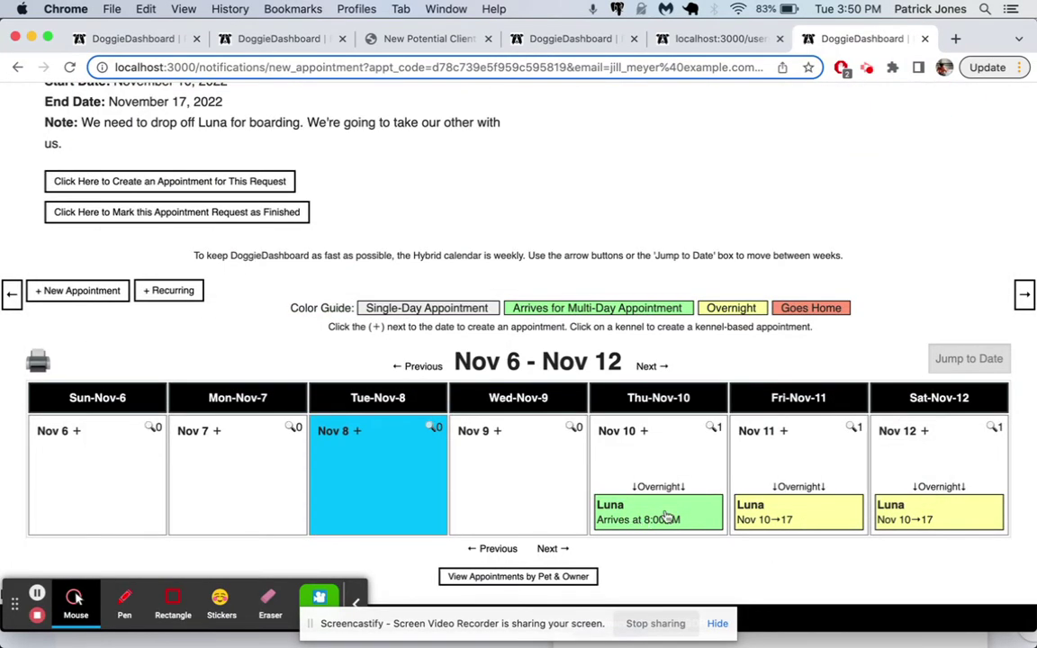
scroll(251, 180, up, 5)
click(187, 110)
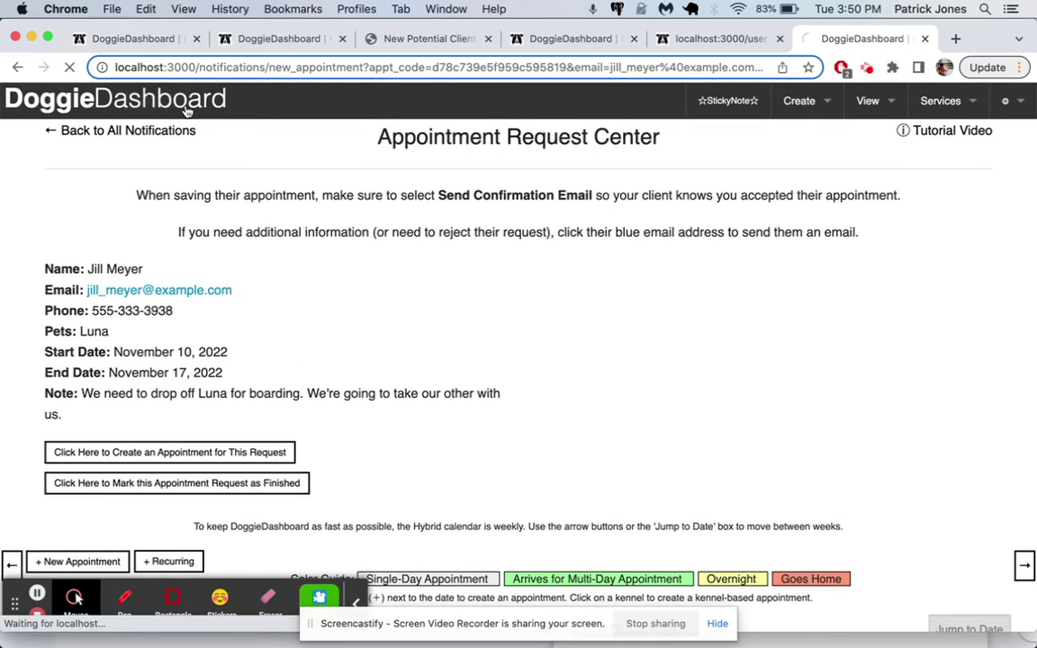
- Scroll through the weekly and monthly home calendars to confirm Luna's boarding stay from Nov 10
scroll(378, 287, down, 10)
scroll(378, 287, down, 12)
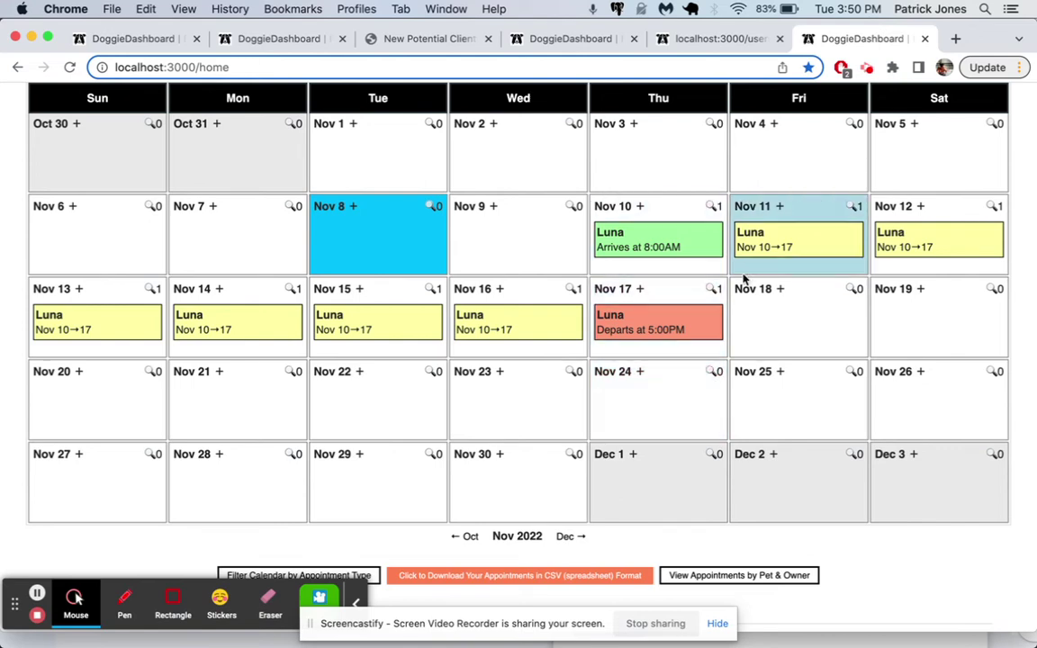
scroll(693, 295, up, 10)
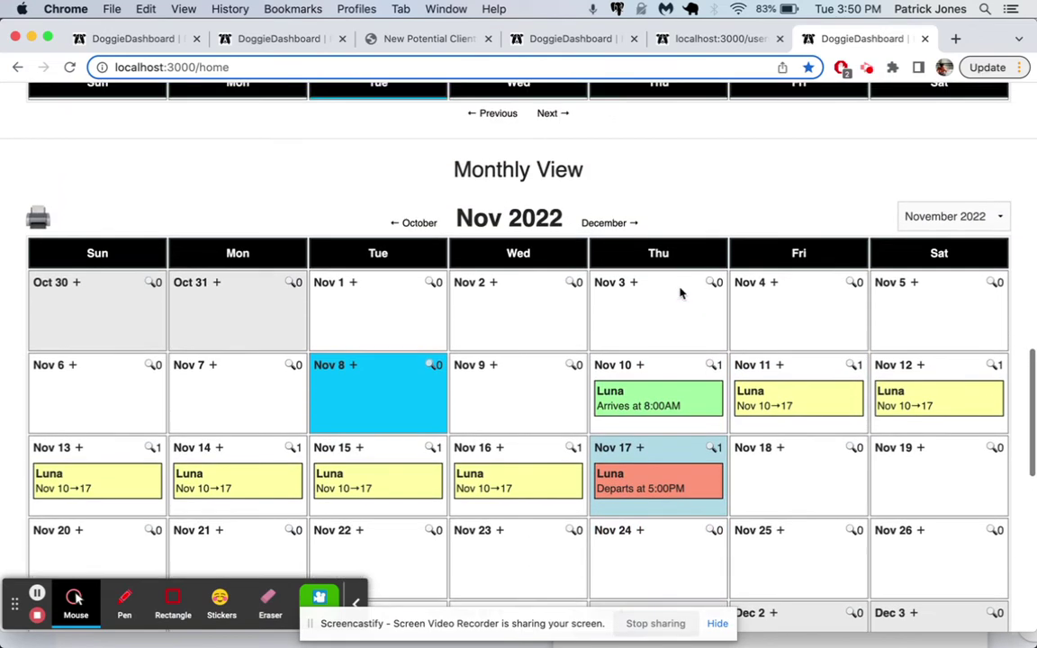
scroll(681, 293, up, 5)
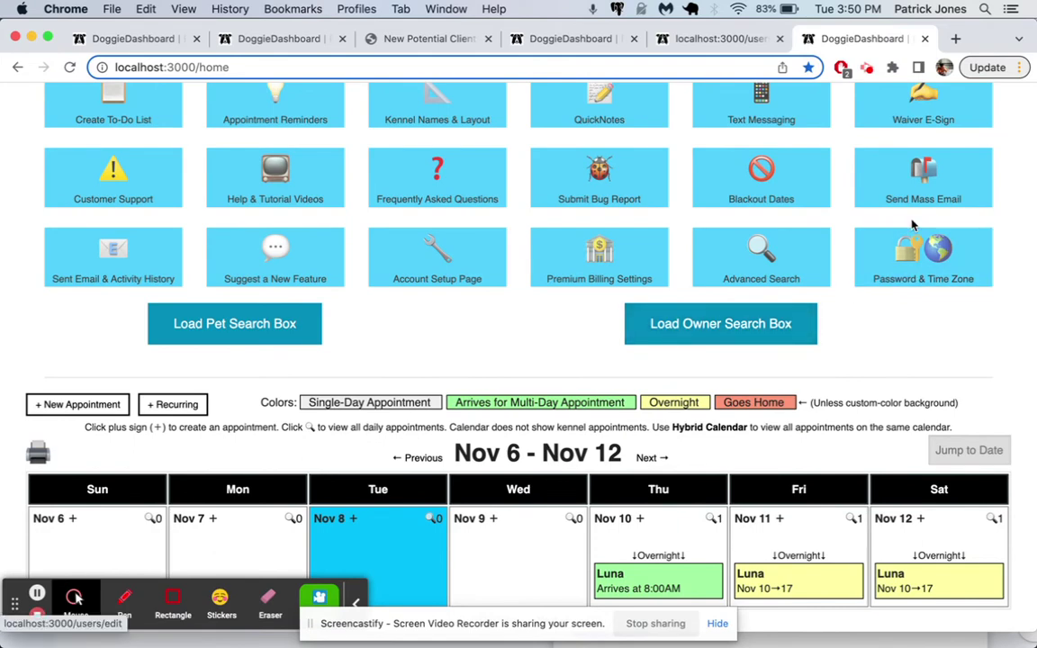
scroll(907, 377, down, 6)
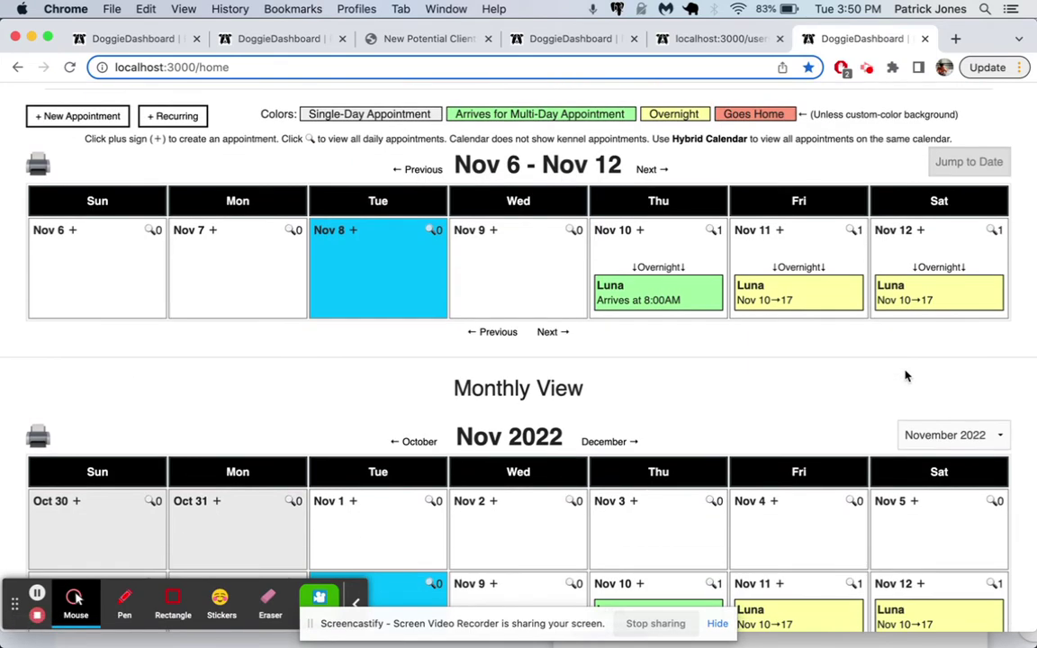
scroll(755, 361, up, 7)
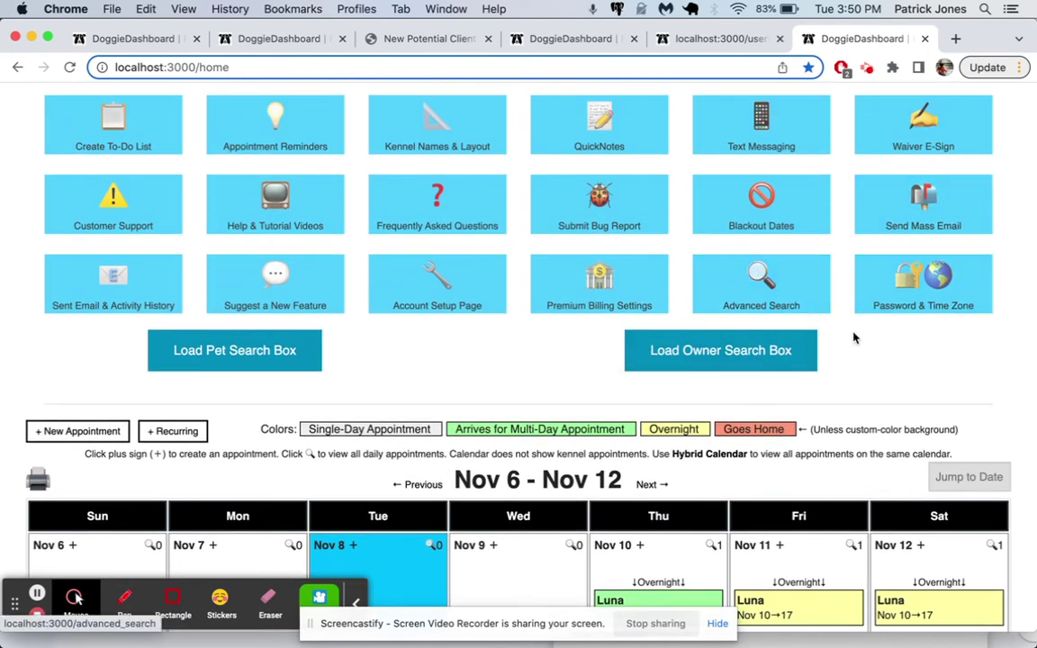
scroll(867, 266, up, 15)
click(941, 101)
- On the Appointment Request Page, write a note to drop off Jackson at 5am and pick up at 7pm
click(905, 393)
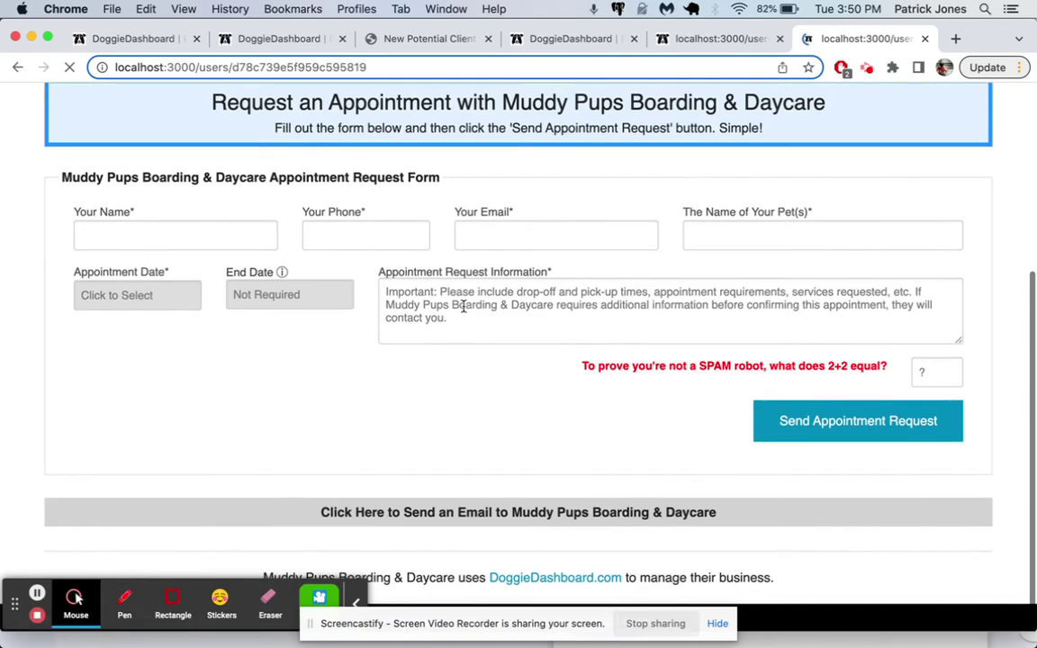
click(461, 303)
text(WE wan)
text(want to drop o)
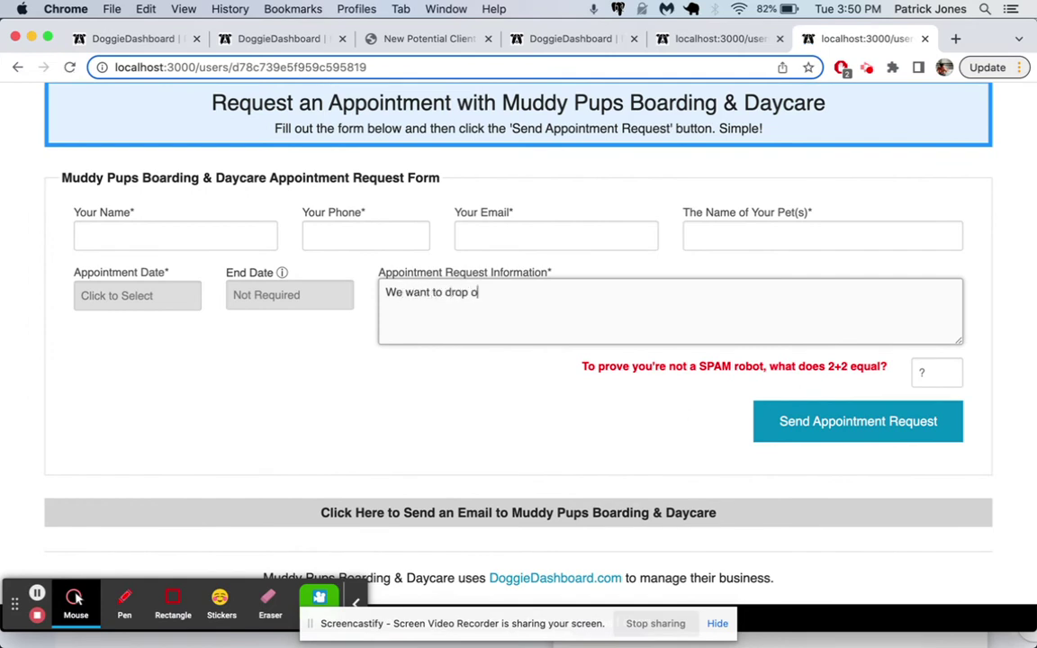
text(ff Jackson at 5am and pick him up at 7pm)
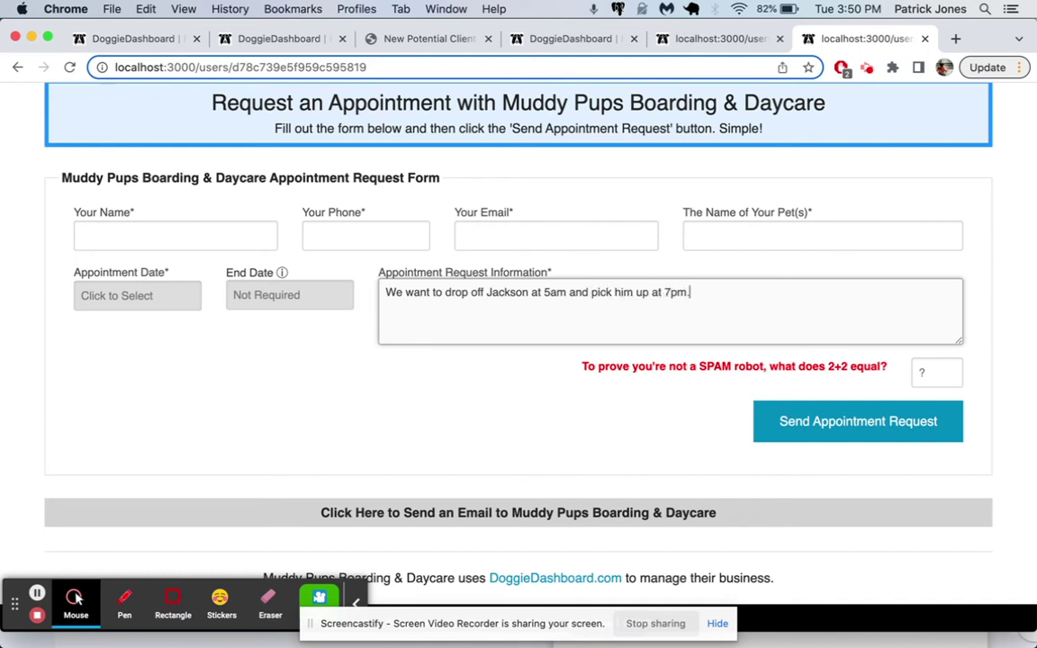
click(671, 297)
click(694, 302)
drag(691, 294, 437, 277)
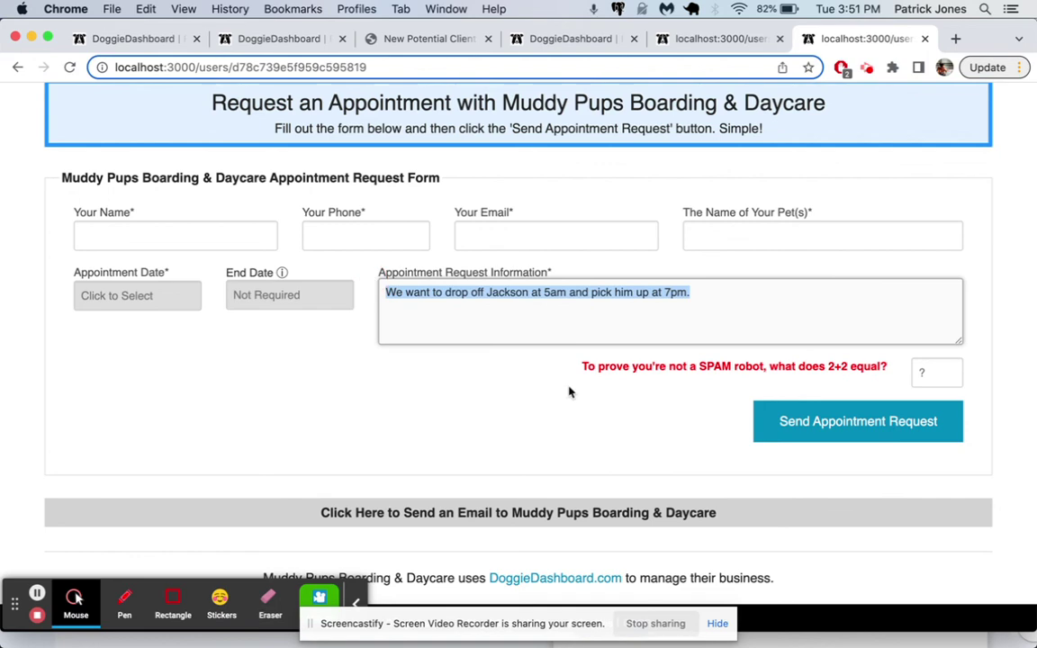
scroll(567, 394, up, 5)
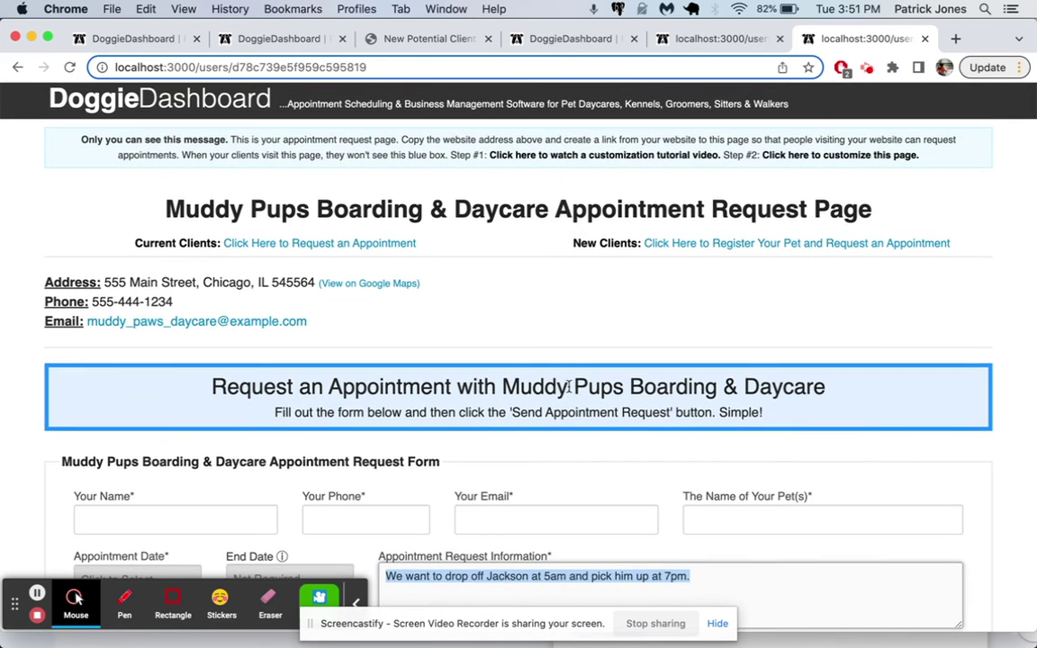